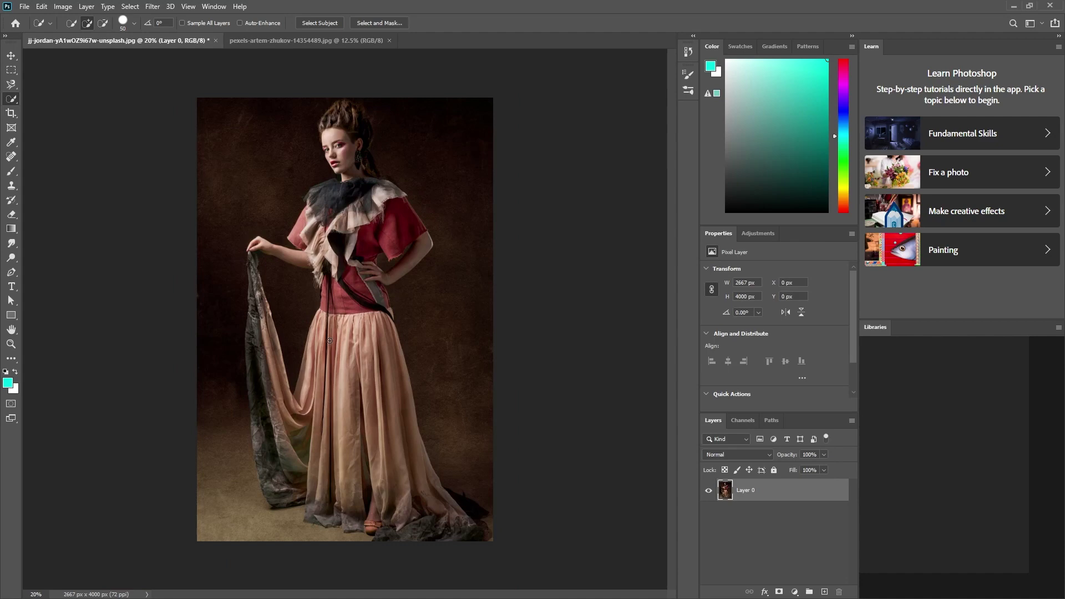
Step: Select the Move tool and zoom in on the woman's upper body
{"action": "left_click", "coordinate": [11, 56]}
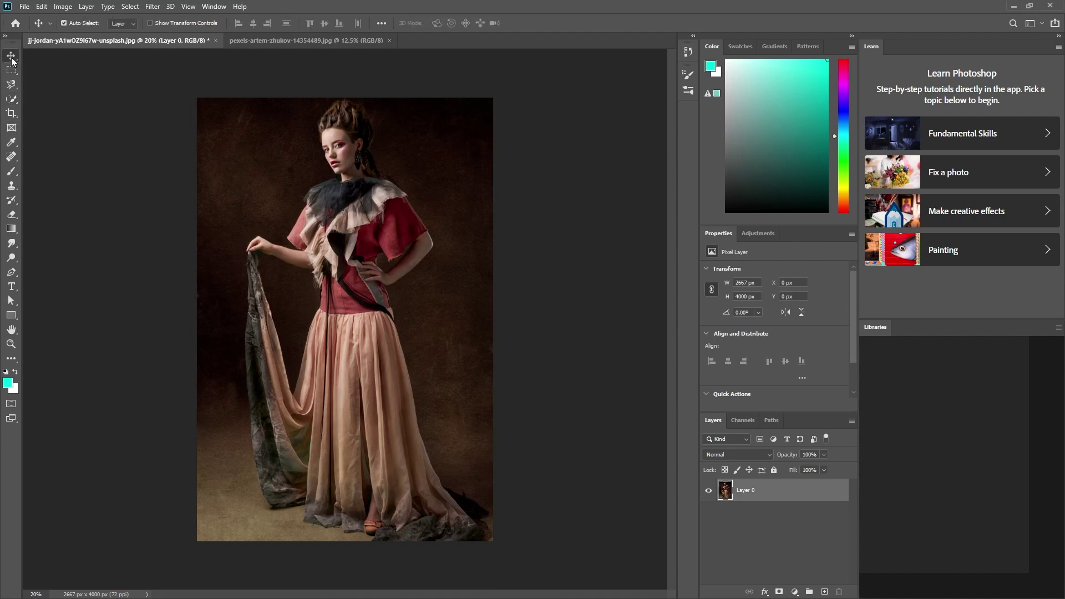
{"action": "scroll", "coordinate": [756, 301], "scroll_direction": "down", "scroll_amount": 2}
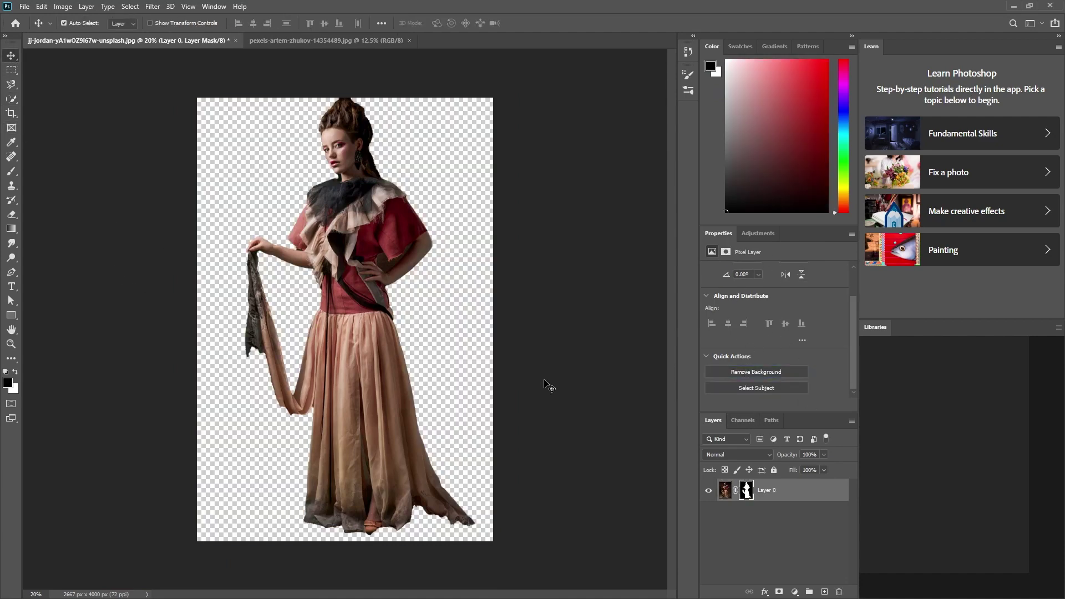
{"action": "scroll", "coordinate": [330, 401], "scroll_direction": "up", "scroll_amount": 4, "text": "alt"}
{"action": "mouse_move", "coordinate": [331, 401]}
{"action": "left_mouse_down"}
{"action": "mouse_move", "coordinate": [397, 489]}
{"action": "mouse_move", "coordinate": [443, 439]}
{"action": "left_mouse_up"}
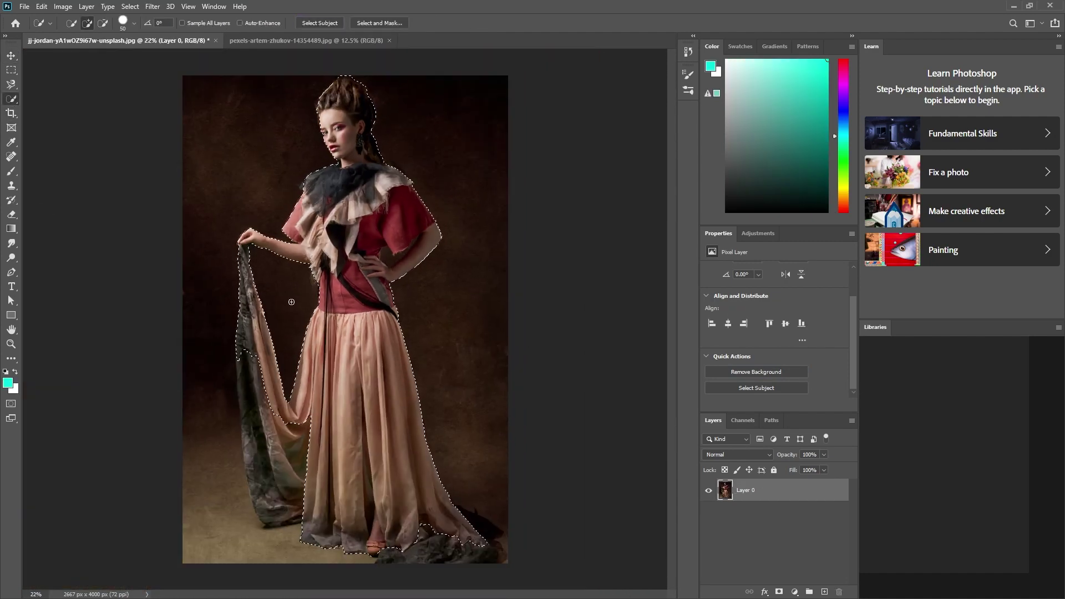
Step: Add the gown's bottom hem to the selection and fit the whole image in view
{"action": "left_click_drag", "start_coordinate": [309, 433], "coordinate": [425, 557]}
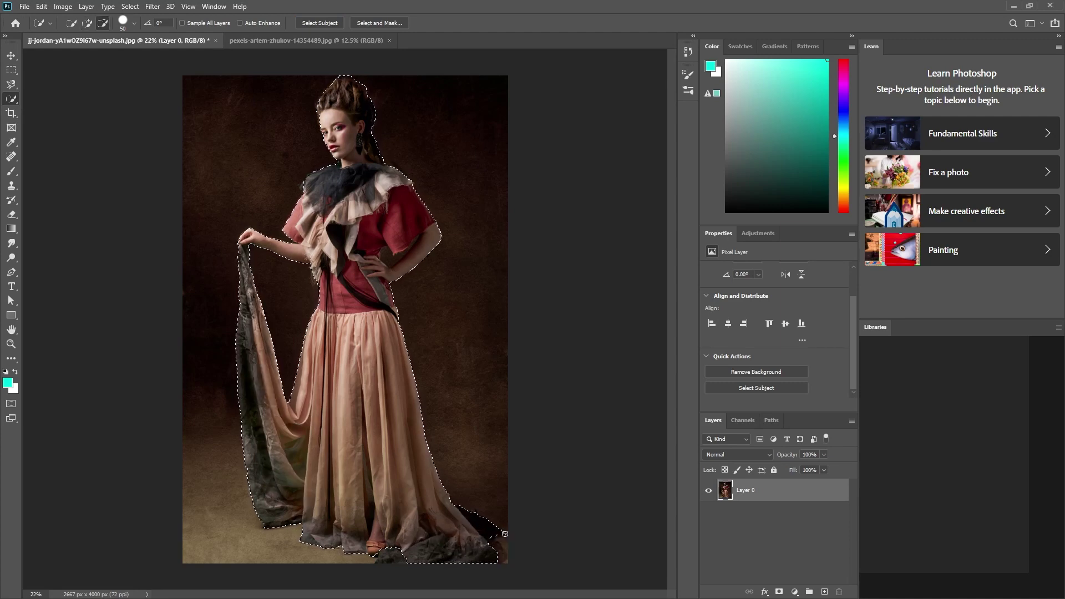
{"action": "scroll", "coordinate": [503, 549], "scroll_direction": "up", "scroll_amount": 3}
{"action": "scroll", "coordinate": [503, 554], "scroll_direction": "up", "scroll_amount": 2}
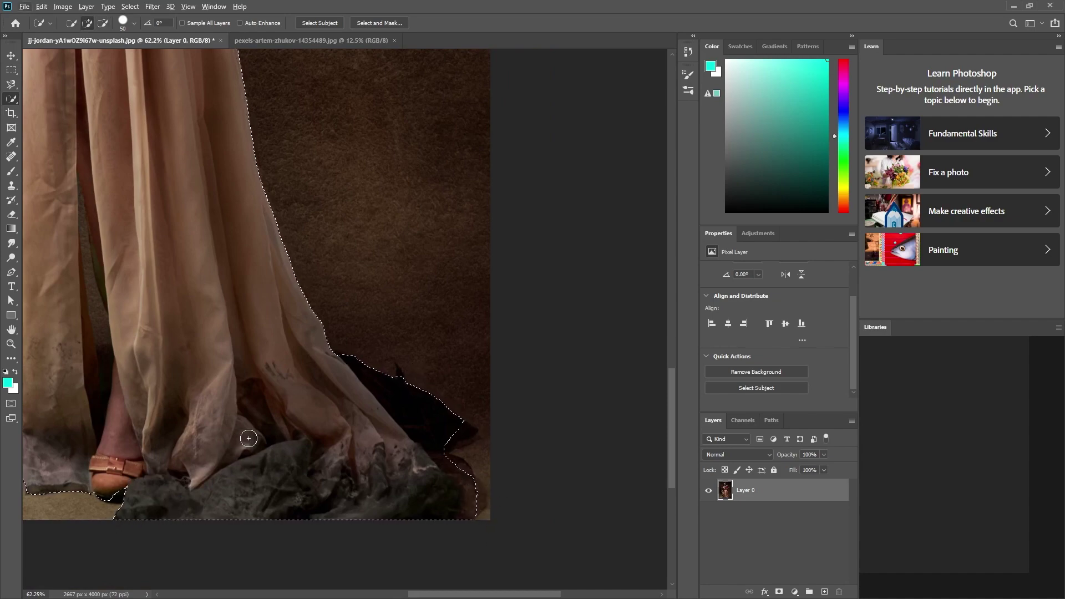
{"action": "key", "text": "ctrl+minus"}
{"action": "key", "text": "ctrl+minus"}
{"action": "key", "text": "ctrl+minus"}
{"action": "scroll", "coordinate": [272, 425], "scroll_direction": "up", "scroll_amount": 2}
{"action": "scroll", "coordinate": [333, 388], "scroll_direction": "up", "scroll_amount": 2}
{"action": "scroll", "coordinate": [349, 383], "scroll_direction": "up", "scroll_amount": 1}
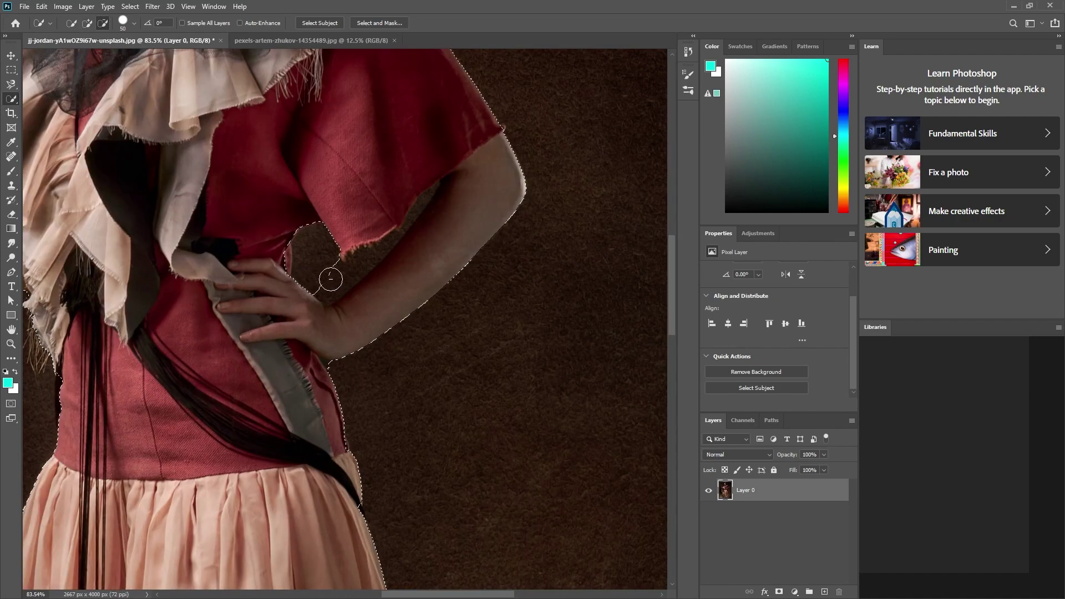
{"action": "key", "text": "bracketleft"}
{"action": "key", "text": "bracketleft"}
{"action": "key", "text": "bracketleft"}
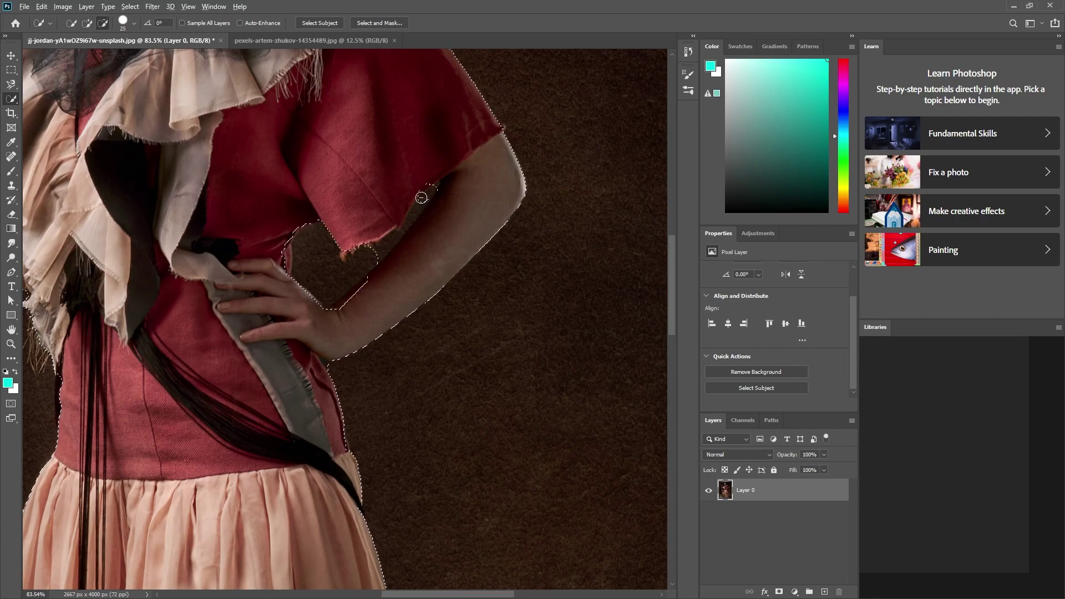
{"action": "key", "text": "bracketright"}
{"action": "key", "text": "bracketright"}
{"action": "key", "text": "bracketright"}
{"action": "scroll", "coordinate": [390, 233], "scroll_direction": "up", "scroll_amount": 3}
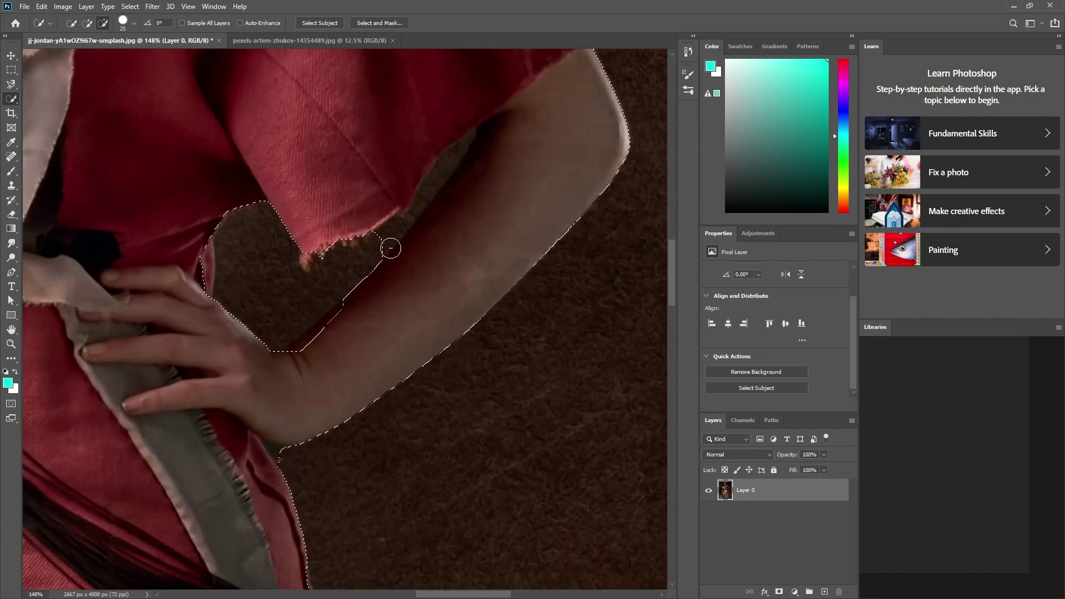
{"action": "scroll", "coordinate": [388, 244], "scroll_direction": "up", "scroll_amount": 2}
Step: Subtract the background sliver between the arm and the strap from the selection
{"action": "left_click_drag", "start_coordinate": [389, 248], "coordinate": [438, 177]}
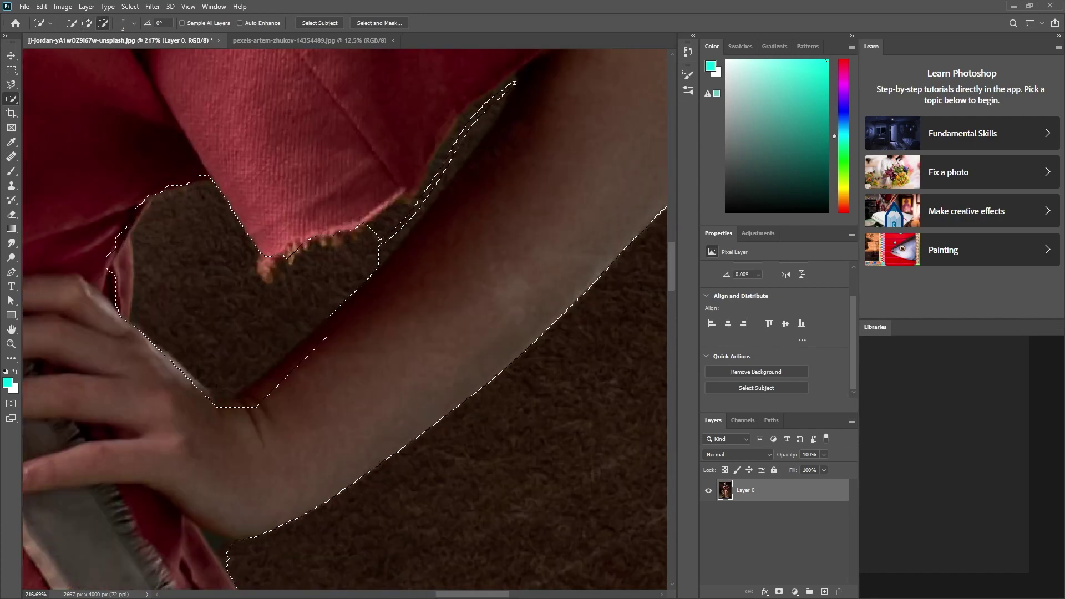
{"action": "left_click_drag", "start_coordinate": [514, 83], "coordinate": [462, 153]}
{"action": "left_click_drag", "start_coordinate": [377, 253], "coordinate": [451, 157]}
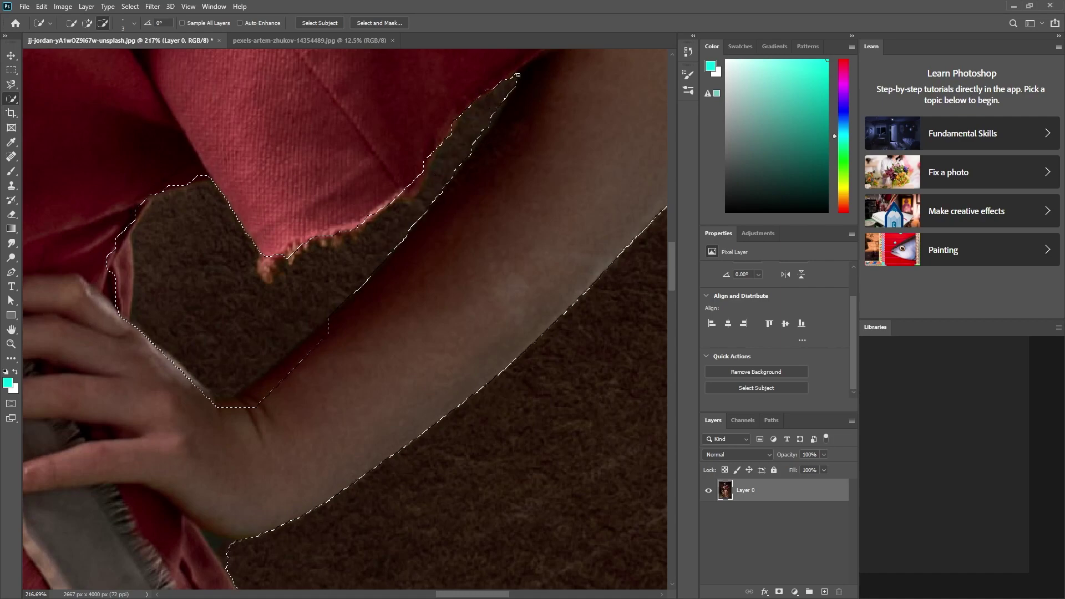
{"action": "scroll", "coordinate": [325, 213], "scroll_direction": "down", "scroll_amount": 3}
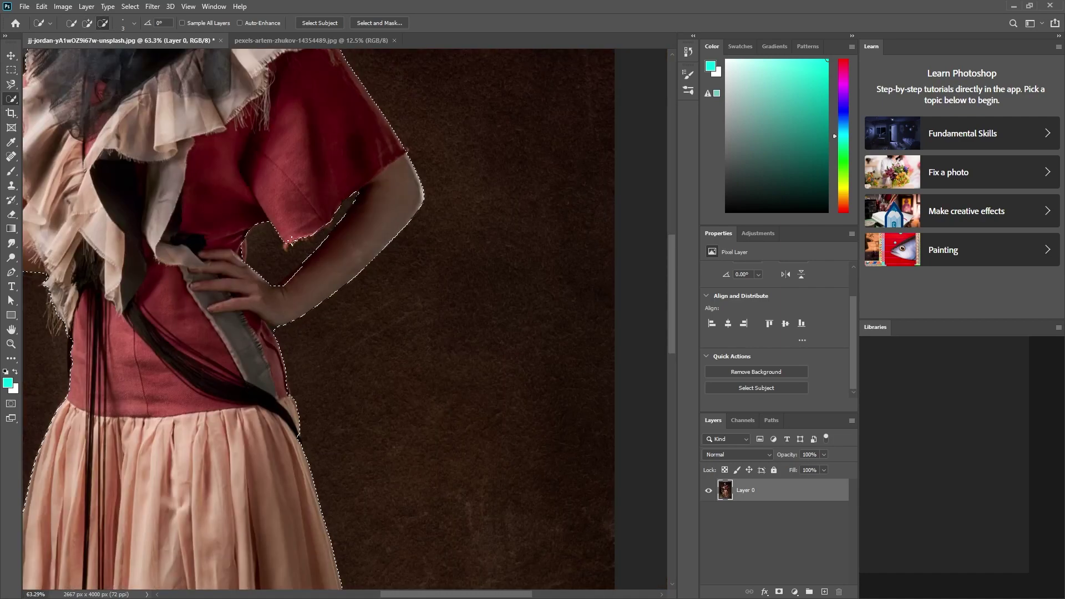
{"action": "scroll", "coordinate": [325, 213], "scroll_direction": "down", "scroll_amount": 3}
{"action": "scroll", "coordinate": [325, 213], "scroll_direction": "down", "scroll_amount": 3}
{"action": "scroll", "coordinate": [325, 213], "scroll_direction": "up", "scroll_amount": 2}
{"action": "scroll", "coordinate": [325, 213], "scroll_direction": "up", "scroll_amount": 6}
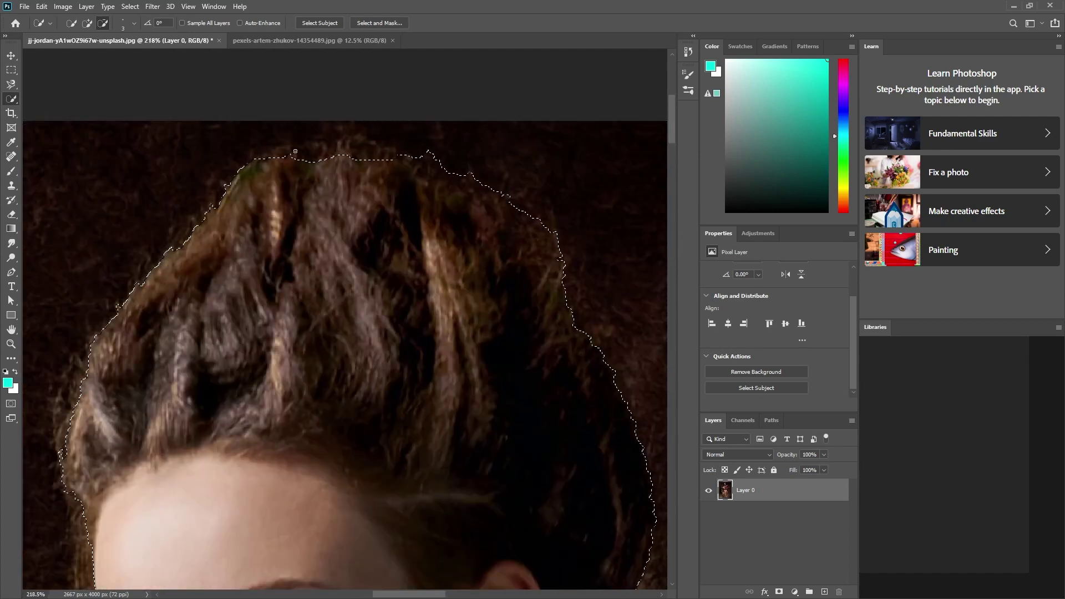
Step: Trim background from the top of the hair and inspect the selection edge
{"action": "left_click_drag", "start_coordinate": [266, 160], "coordinate": [307, 174]}
{"action": "scroll", "coordinate": [304, 246], "scroll_direction": "down", "scroll_amount": 6}
{"action": "scroll", "coordinate": [304, 245], "scroll_direction": "up", "scroll_amount": 3}
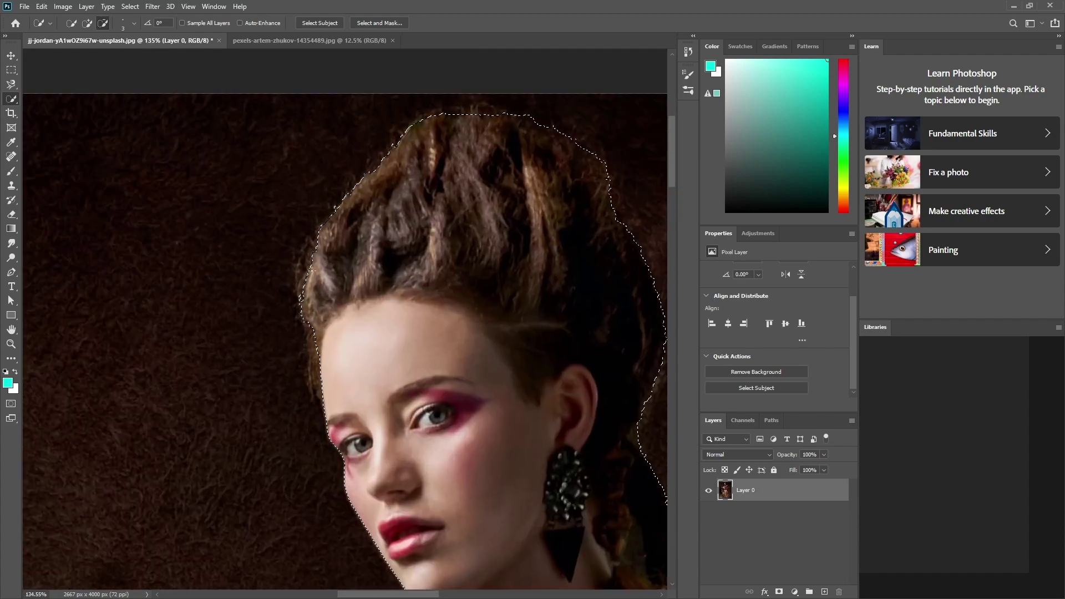
{"action": "scroll", "coordinate": [304, 246], "scroll_direction": "up", "scroll_amount": 3}
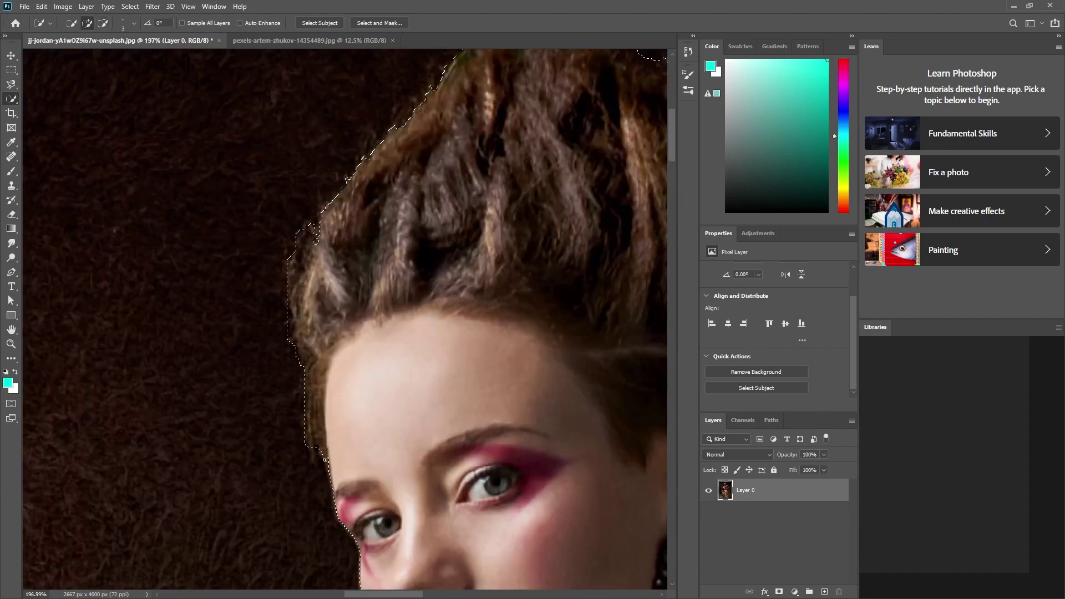
{"action": "scroll", "coordinate": [310, 425], "scroll_direction": "down", "scroll_amount": 3}
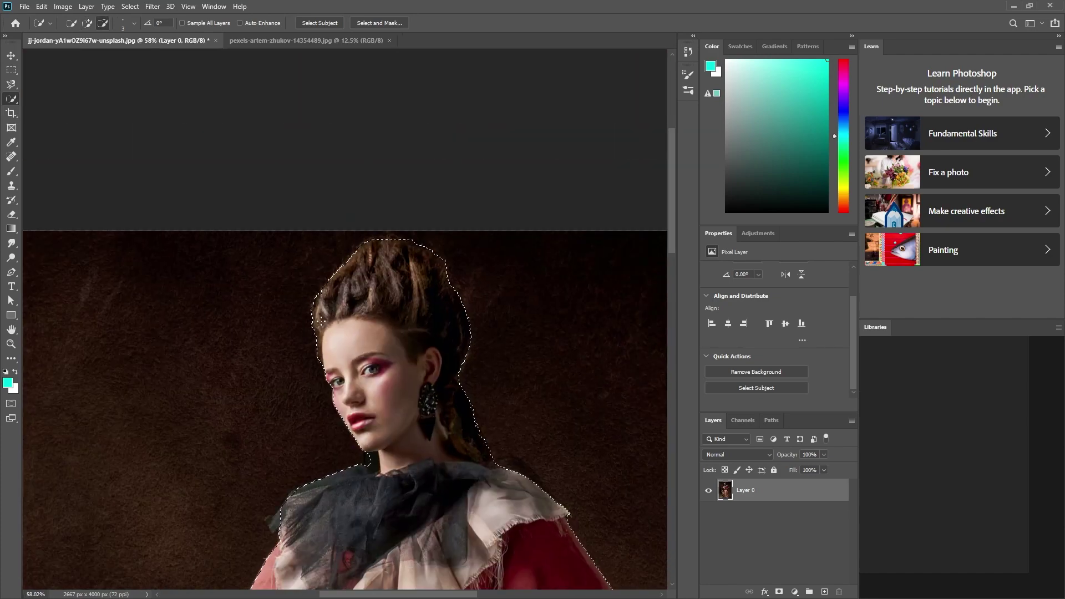
{"action": "scroll", "coordinate": [322, 333], "scroll_direction": "down", "scroll_amount": 3}
{"action": "scroll", "coordinate": [327, 308], "scroll_direction": "up", "scroll_amount": 2}
{"action": "scroll", "coordinate": [328, 308], "scroll_direction": "up", "scroll_amount": 3}
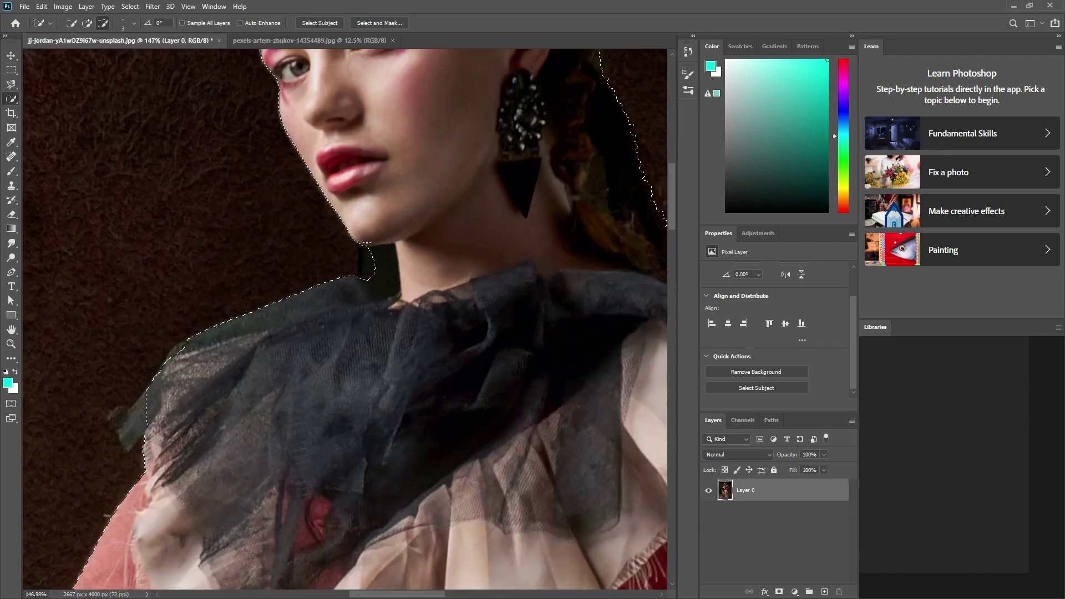
{"action": "scroll", "coordinate": [366, 261], "scroll_direction": "down", "scroll_amount": 3}
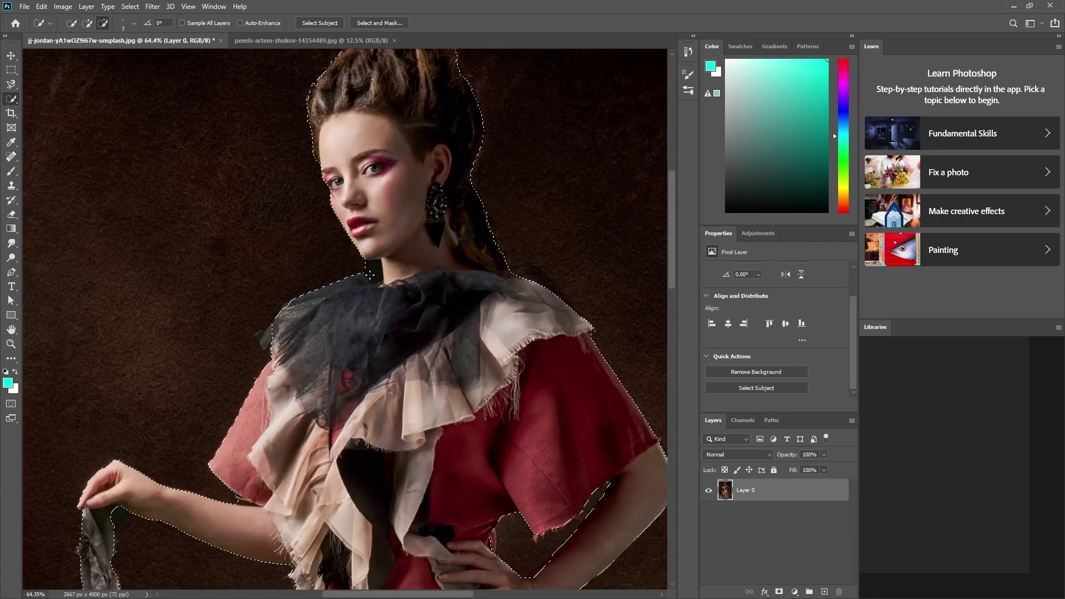
{"action": "scroll", "coordinate": [357, 233], "scroll_direction": "down", "scroll_amount": 2}
{"action": "scroll", "coordinate": [189, 285], "scroll_direction": "up", "scroll_amount": 4}
{"action": "scroll", "coordinate": [190, 285], "scroll_direction": "down", "scroll_amount": 5}
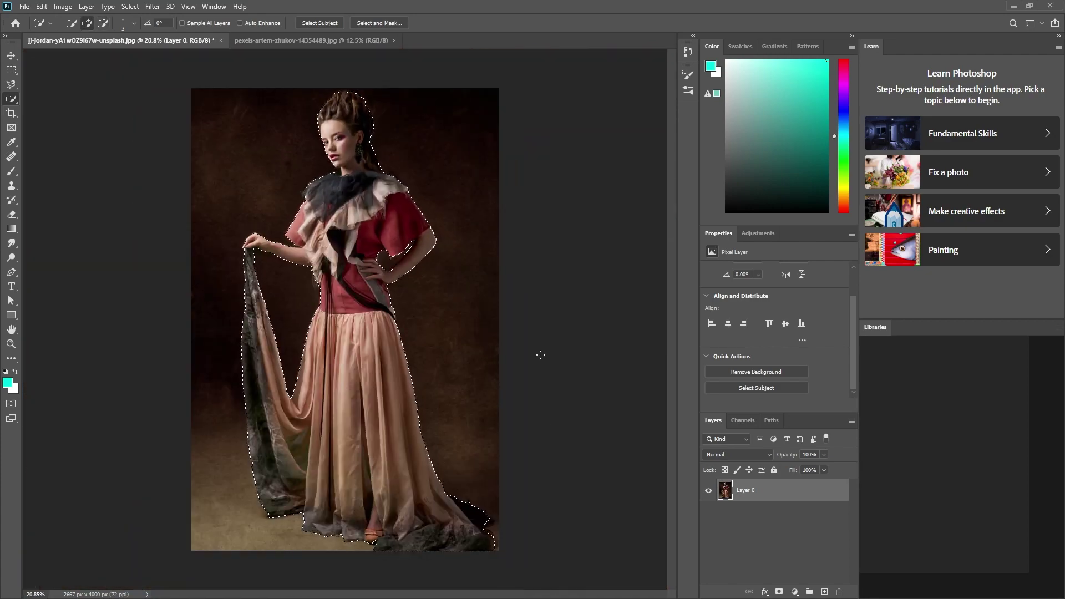
Step: Copy the selected woman to a new layer and hide the original photo layer
{"action": "key", "text": "ctrl+j"}
{"action": "left_click", "coordinate": [708, 513]}
{"action": "scroll", "coordinate": [332, 169], "scroll_direction": "up", "scroll_amount": 3}
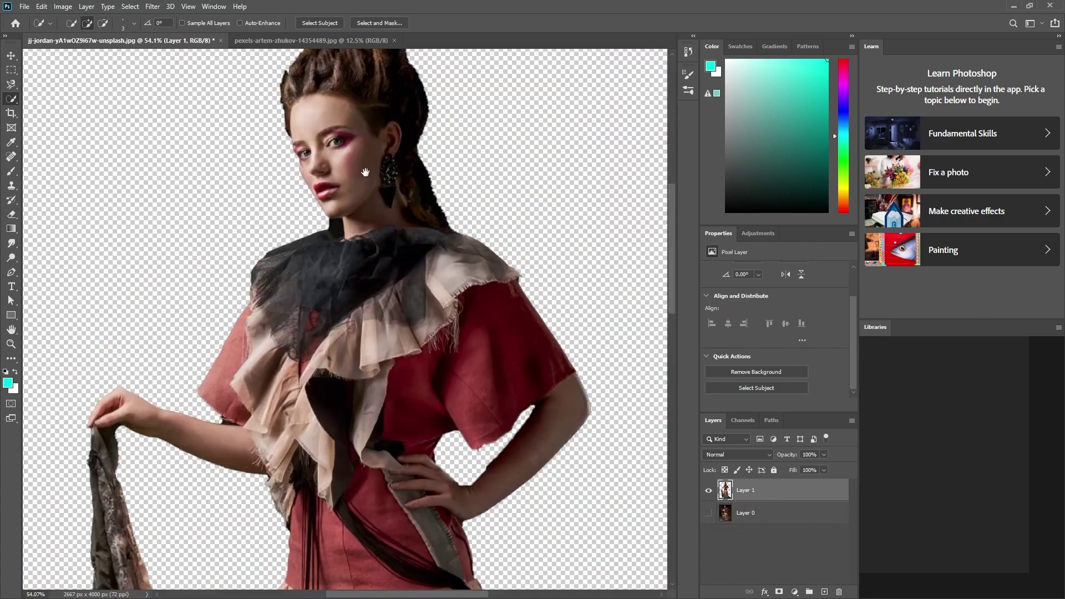
{"action": "scroll", "coordinate": [338, 172], "scroll_direction": "down", "scroll_amount": 5}
{"action": "left_click", "coordinate": [708, 513]}
{"action": "key", "text": "ctrl+z"}
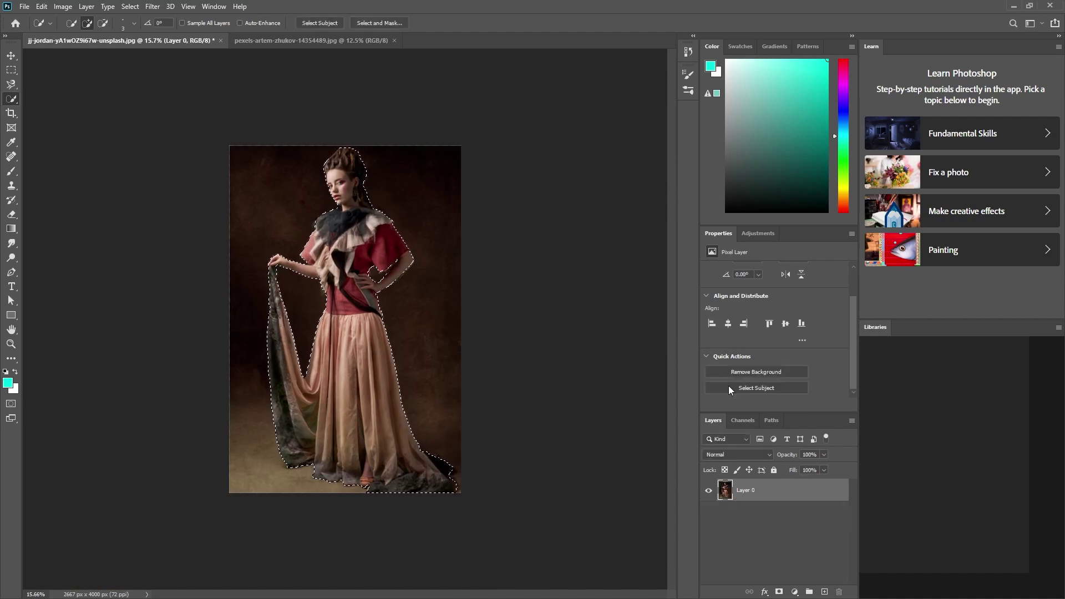
{"action": "key", "text": "ctrl+j"}
{"action": "left_click", "coordinate": [708, 513]}
Step: Move the cut-out woman into the forest staircase image and position her on the stairs
{"action": "key", "text": "v"}
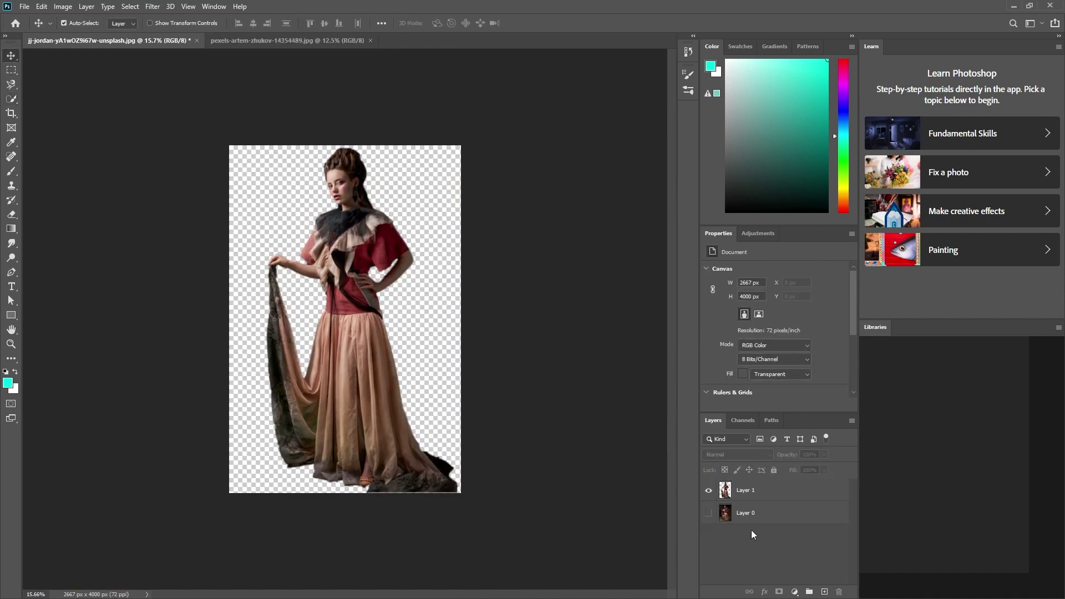
{"action": "left_click_drag", "start_coordinate": [309, 359], "coordinate": [348, 342]}
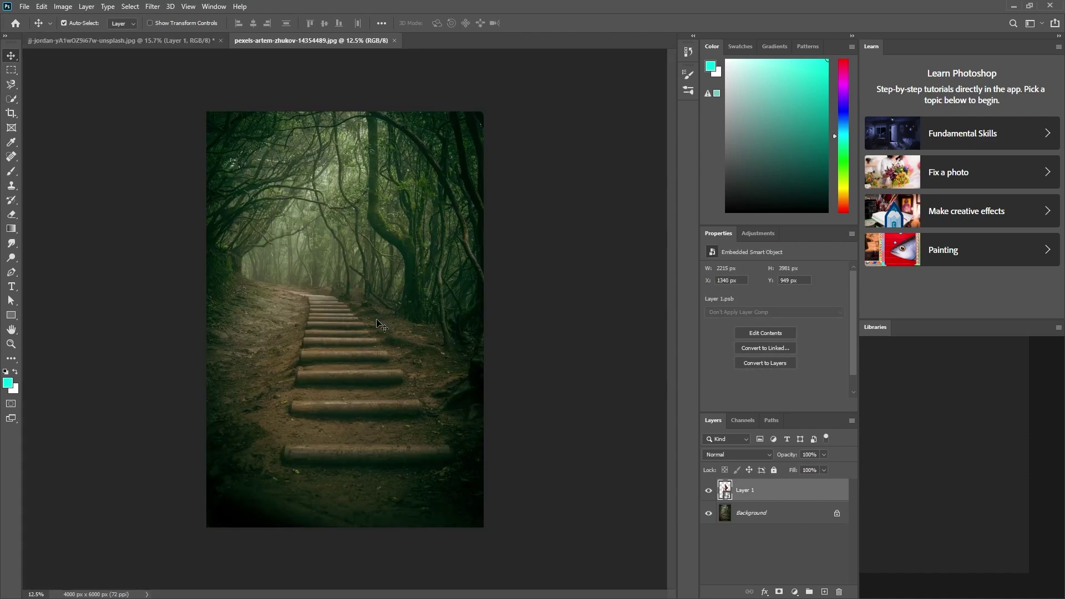
{"action": "scroll", "coordinate": [348, 342], "scroll_direction": "up", "scroll_amount": 3}
{"action": "scroll", "coordinate": [393, 409], "scroll_direction": "down", "scroll_amount": 4}
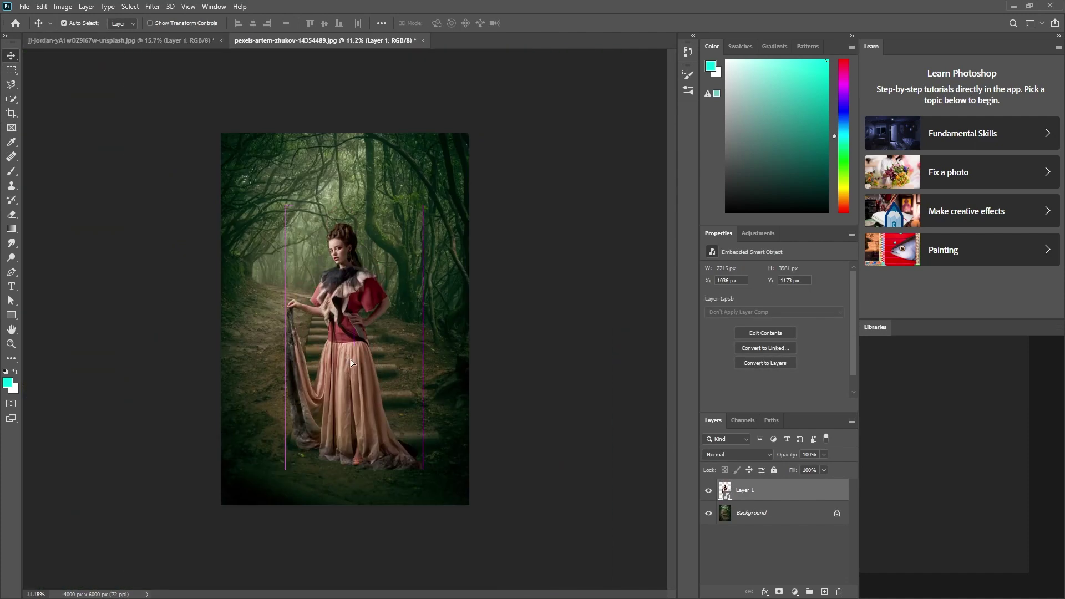
{"action": "left_click_drag", "start_coordinate": [350, 360], "coordinate": [353, 342]}
{"action": "scroll", "coordinate": [353, 322], "scroll_direction": "up", "scroll_amount": 3}
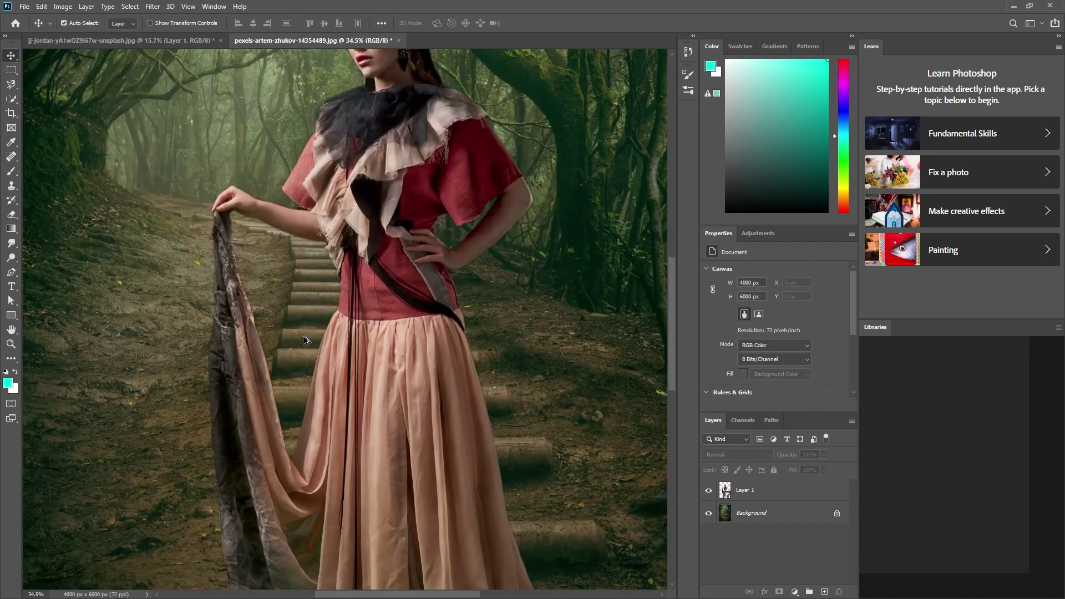
{"action": "scroll", "coordinate": [353, 322], "scroll_direction": "down", "scroll_amount": 2}
{"action": "scroll", "coordinate": [353, 321], "scroll_direction": "down", "scroll_amount": 2}
Step: Duplicate the forest Background layer and delete the extra copies of the woman
{"action": "left_click", "coordinate": [767, 515]}
{"action": "key", "text": "ctrl+j"}
{"action": "left_click", "coordinate": [746, 490]}
{"action": "key", "text": "ctrl+j"}
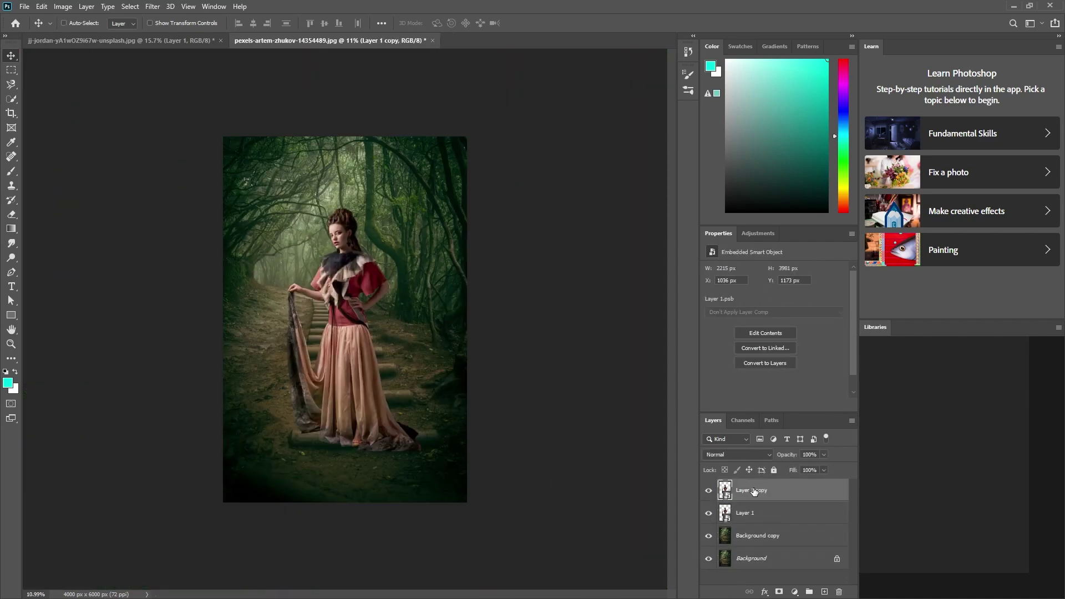
{"action": "key", "text": "ctrl+j"}
{"action": "left_click", "coordinate": [749, 536]}
{"action": "left_click", "coordinate": [756, 491], "text": "shift"}
{"action": "key", "text": "Delete"}
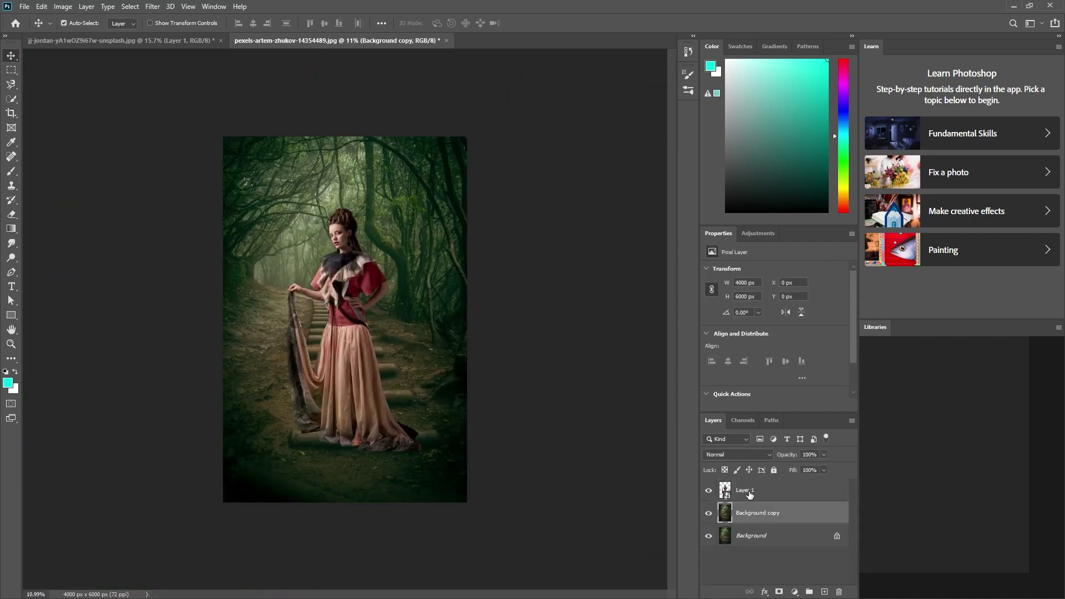
Step: Toggle the woman's layer off and on to check the stairs behind her
{"action": "left_click", "coordinate": [708, 491]}
{"action": "scroll", "coordinate": [353, 349], "scroll_direction": "up", "scroll_amount": 3}
{"action": "scroll", "coordinate": [353, 350], "scroll_direction": "down", "scroll_amount": 2}
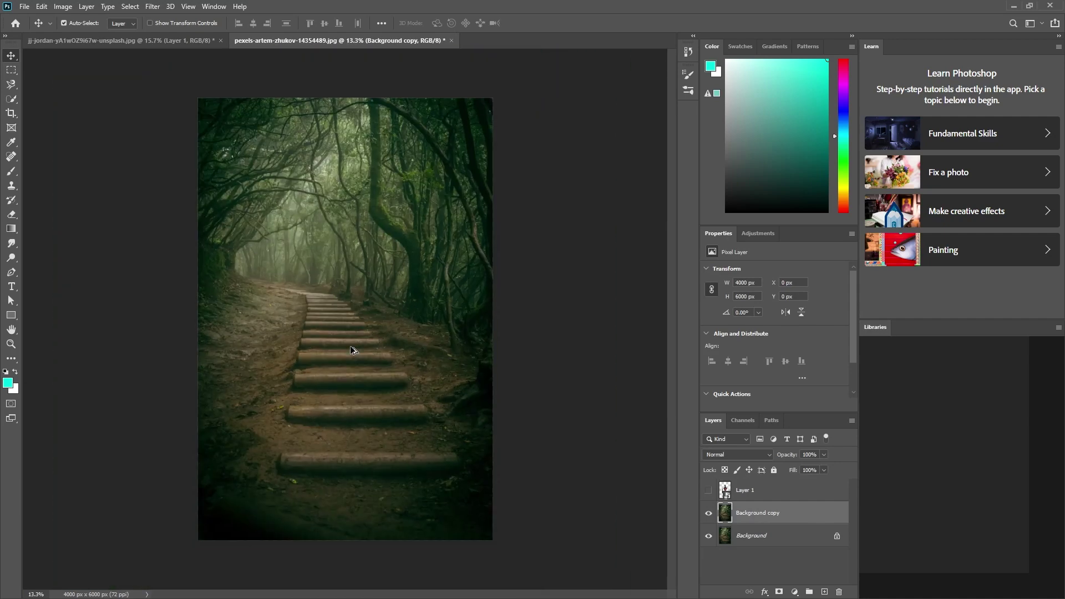
{"action": "scroll", "coordinate": [353, 349], "scroll_direction": "down", "scroll_amount": 1}
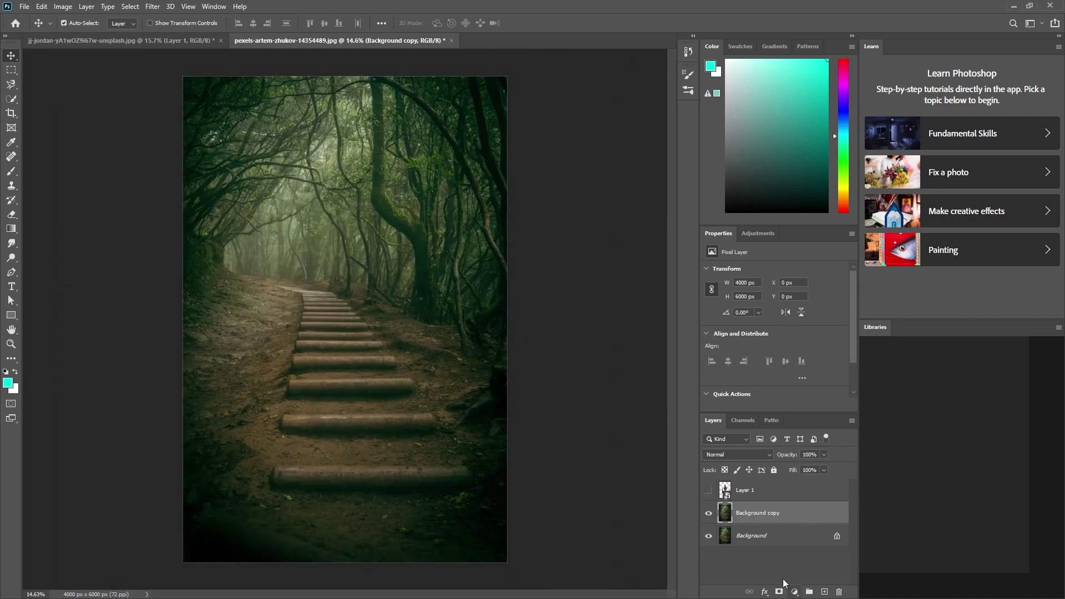
{"action": "left_click", "coordinate": [746, 491]}
{"action": "left_click", "coordinate": [708, 491]}
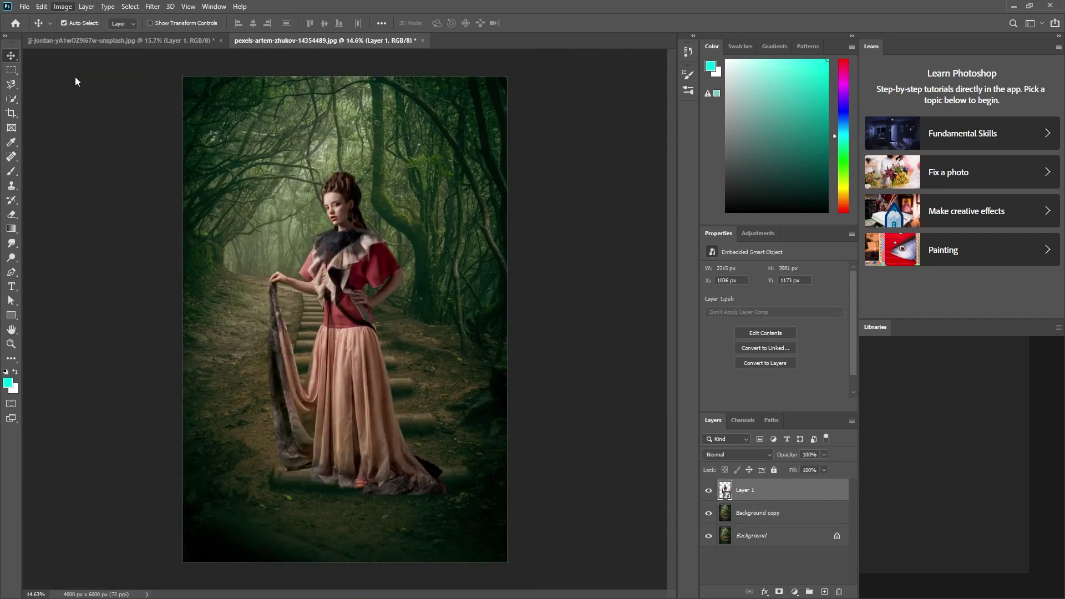
Step: Duplicate the woman layer and group the copies with Ctrl+G
{"action": "key", "text": "i"}
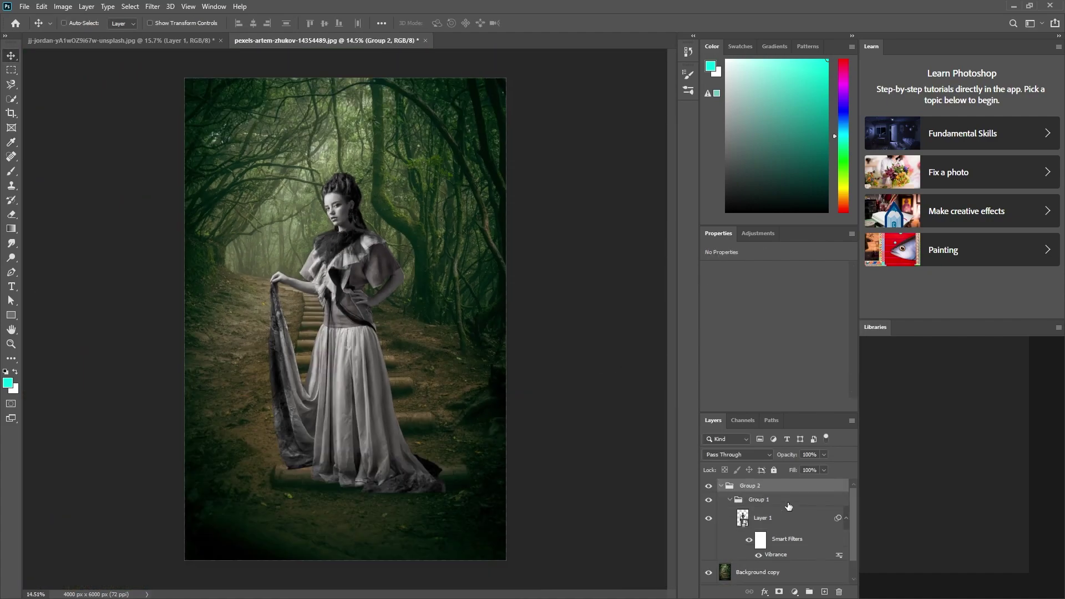
{"action": "key", "text": "ctrl+j"}
{"action": "key", "text": "ctrl+j"}
{"action": "key", "text": "ctrl+j"}
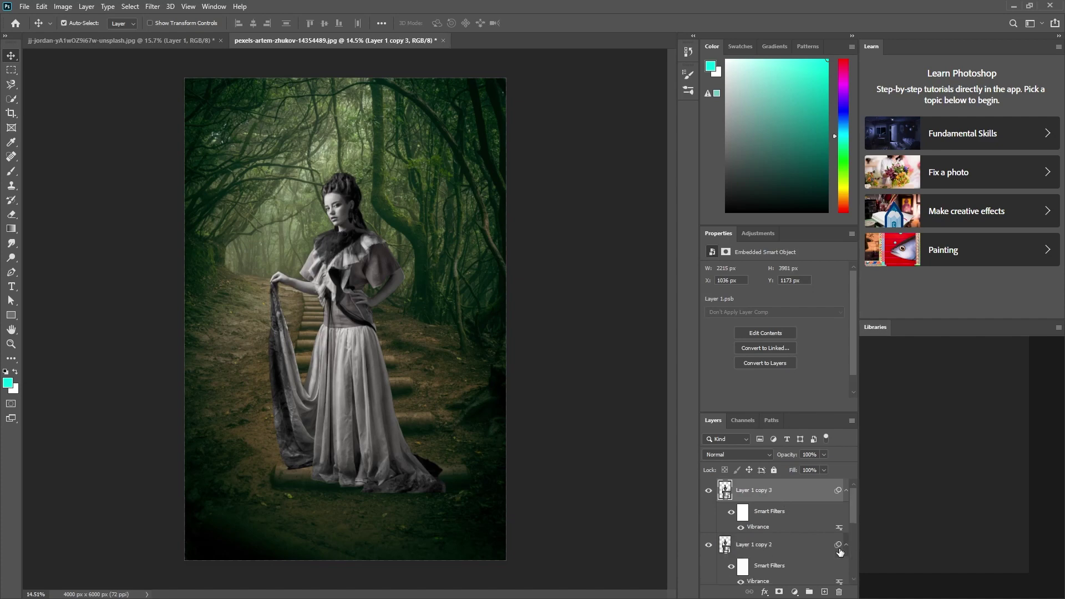
{"action": "left_click", "coordinate": [754, 571], "text": "shift"}
{"action": "key", "text": "ctrl+g"}
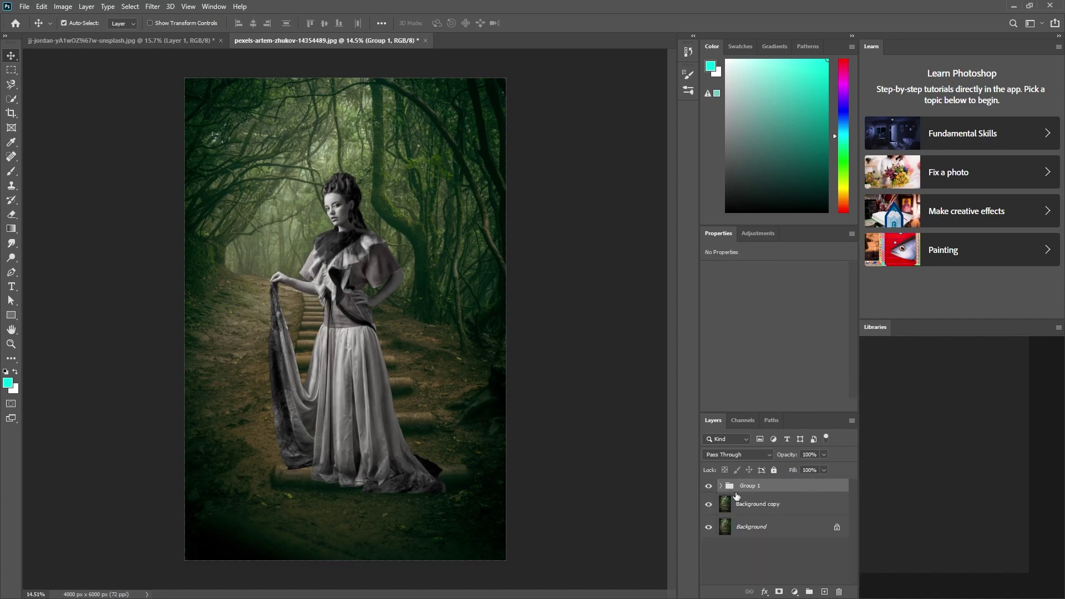
{"action": "left_click", "coordinate": [757, 511]}
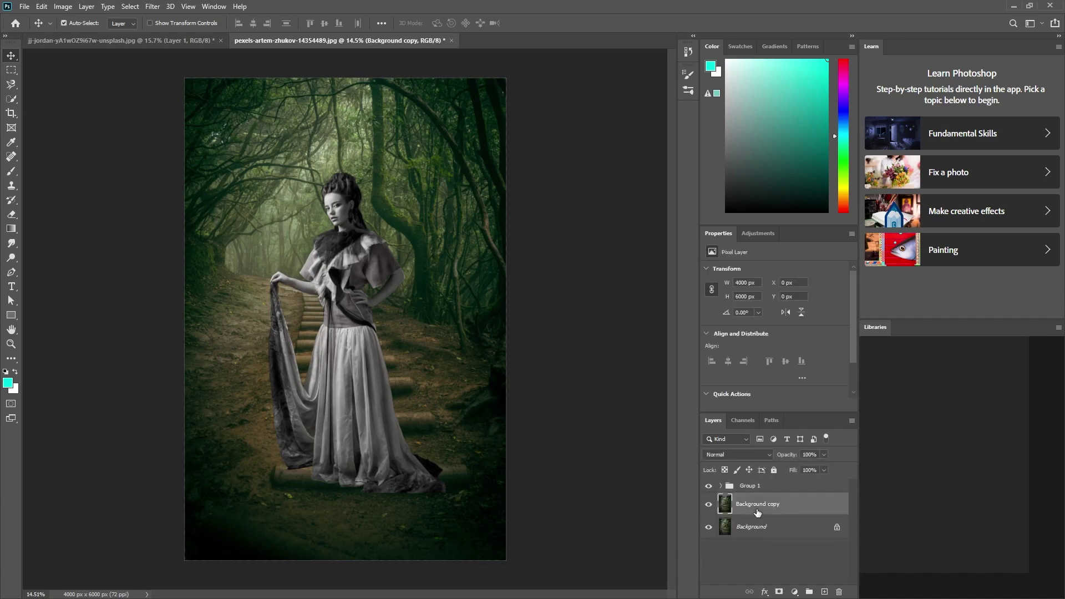
Step: In the original photo document, hide the photo layer so only the cutout shows
{"action": "left_click", "coordinate": [156, 43]}
{"action": "left_click_drag", "start_coordinate": [710, 491], "coordinate": [708, 513]}
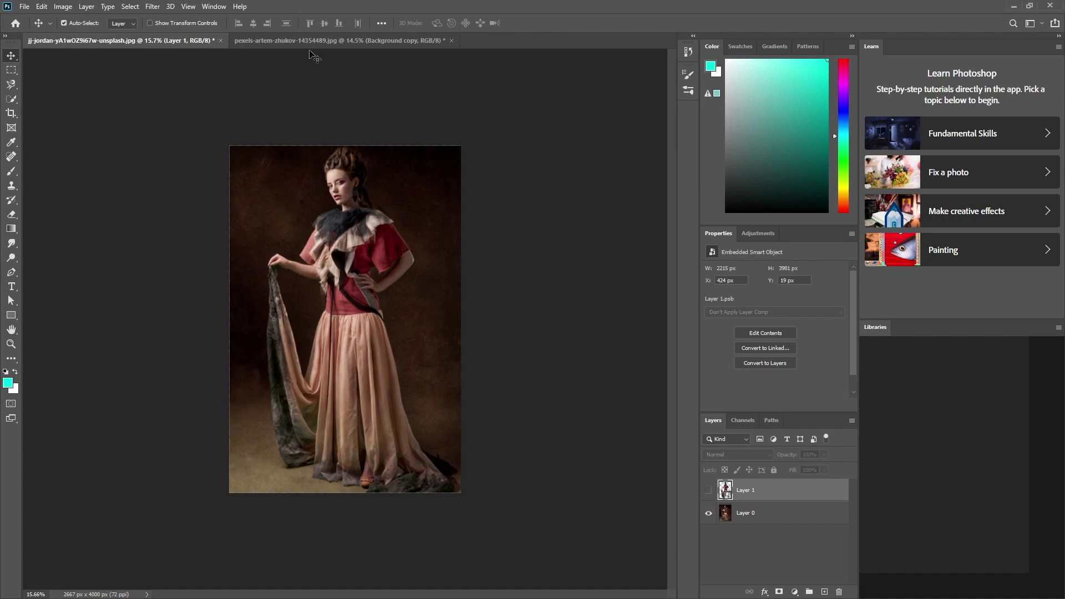
{"action": "left_click", "coordinate": [708, 513]}
{"action": "left_click", "coordinate": [709, 490]}
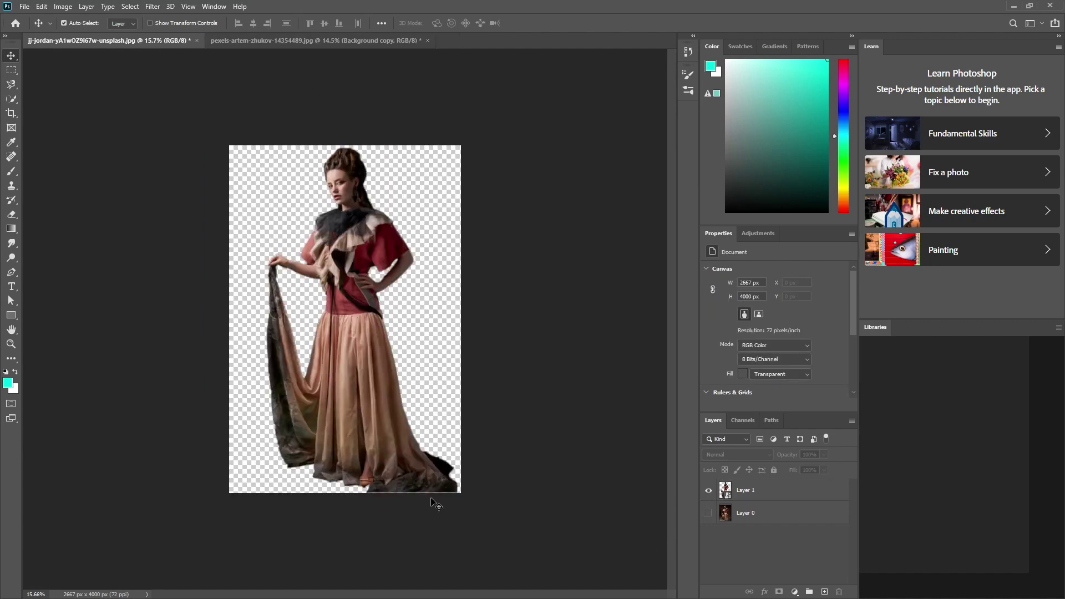
{"action": "left_click", "coordinate": [214, 41]}
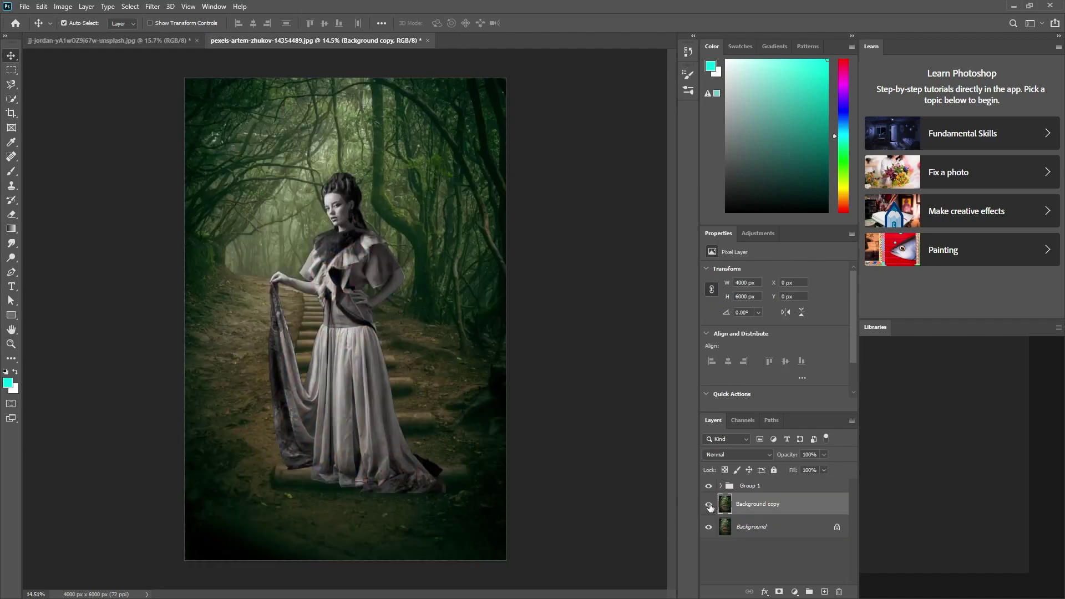
Step: Bring the colour woman cutout into Group 1, then hide Group 1 to show only the forest
{"action": "left_click_drag", "start_coordinate": [710, 507], "coordinate": [724, 522]}
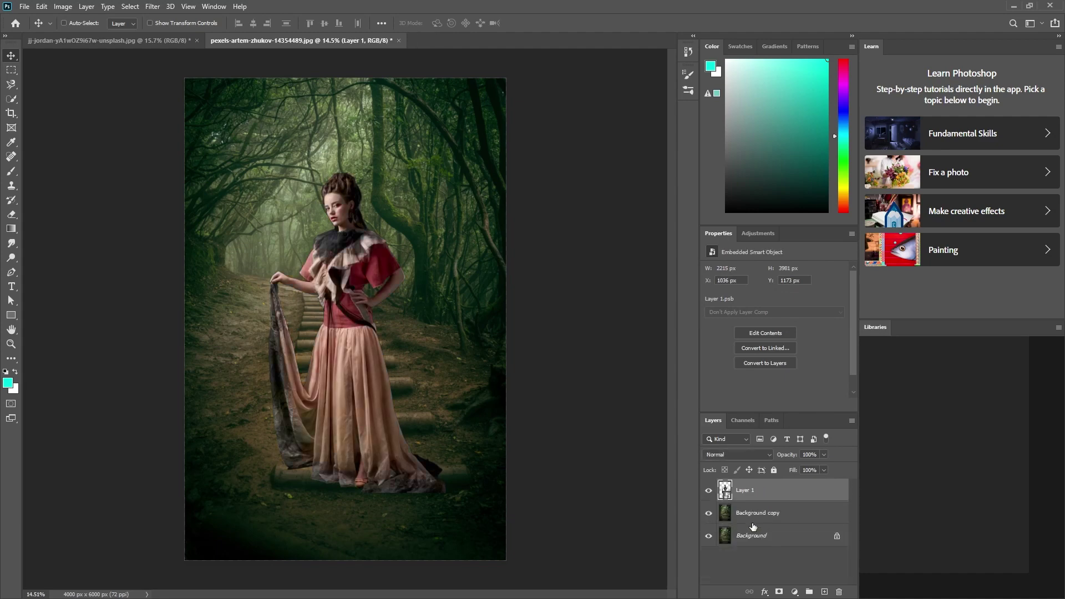
{"action": "key", "text": "ctrl+z"}
{"action": "key", "text": "ctrl+z"}
{"action": "key", "text": "ctrl+z"}
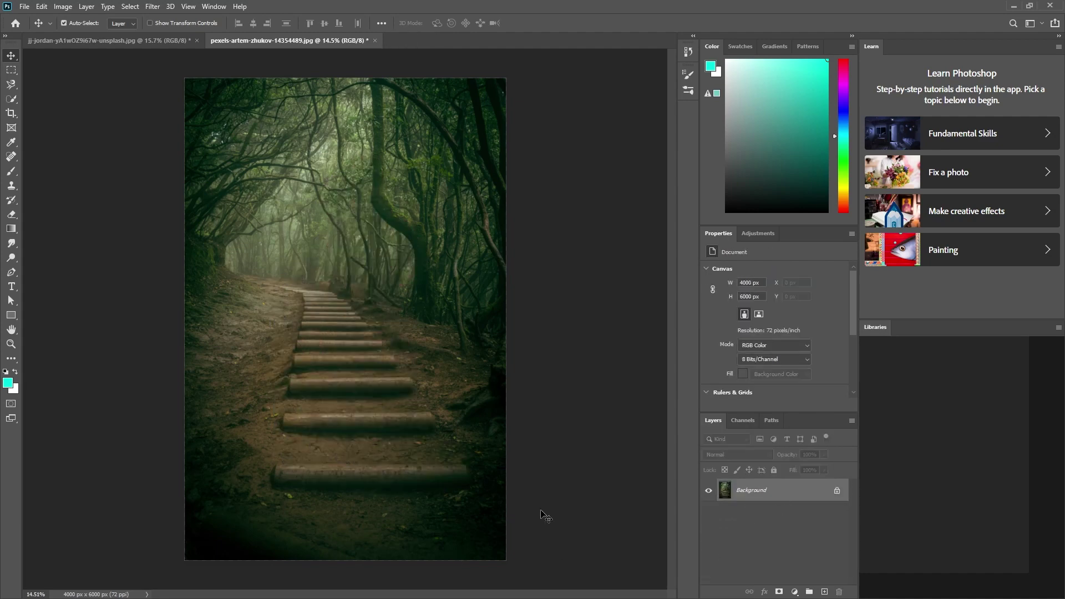
{"action": "key", "text": "ctrl+shift+z"}
{"action": "key", "text": "ctrl+shift+z"}
{"action": "key", "text": "ctrl+shift+z"}
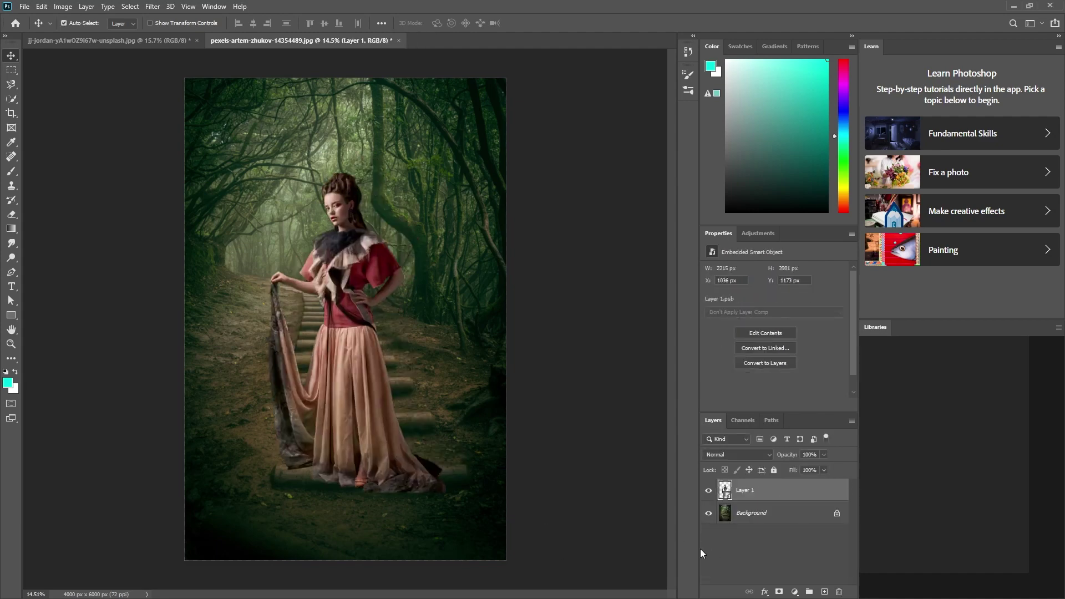
{"action": "key", "text": "ctrl+shift+z"}
{"action": "key", "text": "ctrl+shift+z"}
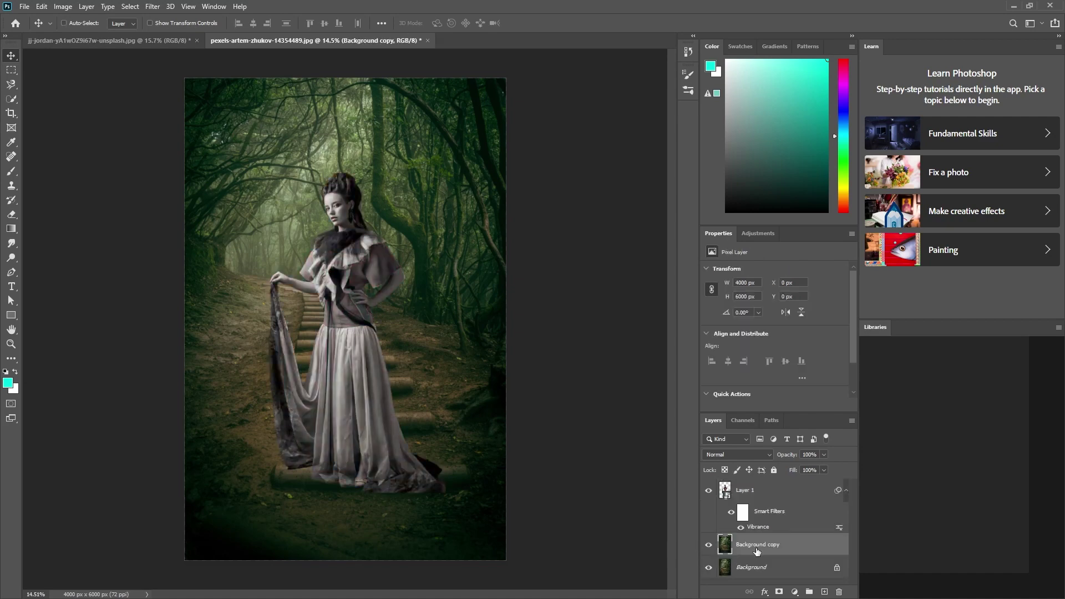
{"action": "key", "text": "ctrl+shift+z"}
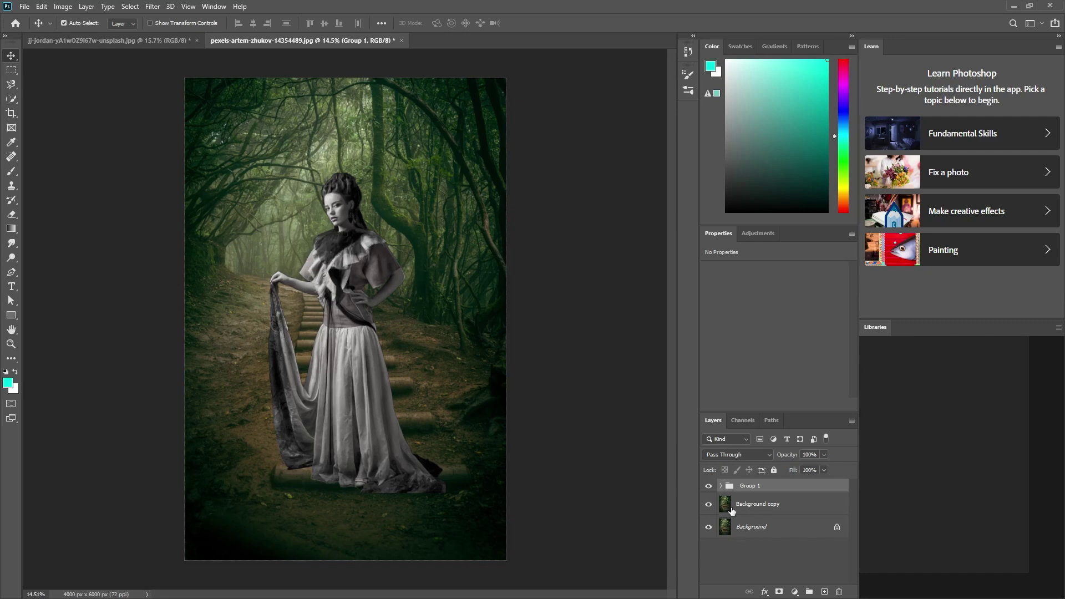
{"action": "left_click", "coordinate": [708, 486]}
{"action": "left_click", "coordinate": [745, 509]}
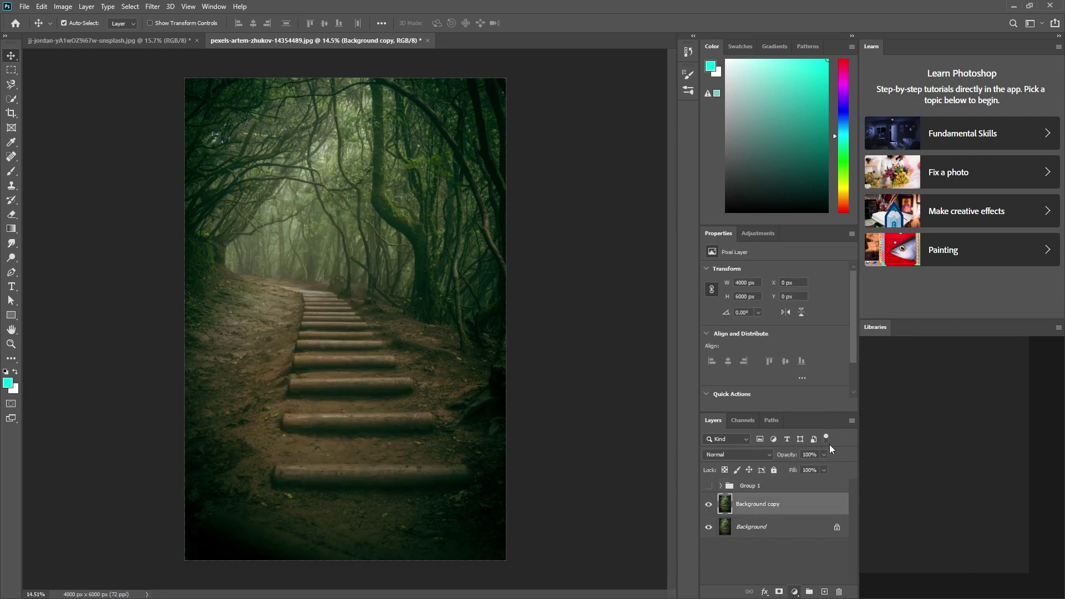
Step: Add a Hue/Saturation adjustment to the forest: Hue +125, Saturation +25, Lightness -26
{"action": "key", "text": "ctrl+u"}
{"action": "left_click_drag", "start_coordinate": [777, 309], "coordinate": [826, 311]}
{"action": "mouse_move", "coordinate": [775, 333]}
{"action": "left_mouse_down"}
{"action": "mouse_move", "coordinate": [791, 333]}
{"action": "mouse_move", "coordinate": [761, 356]}
{"action": "left_mouse_up"}
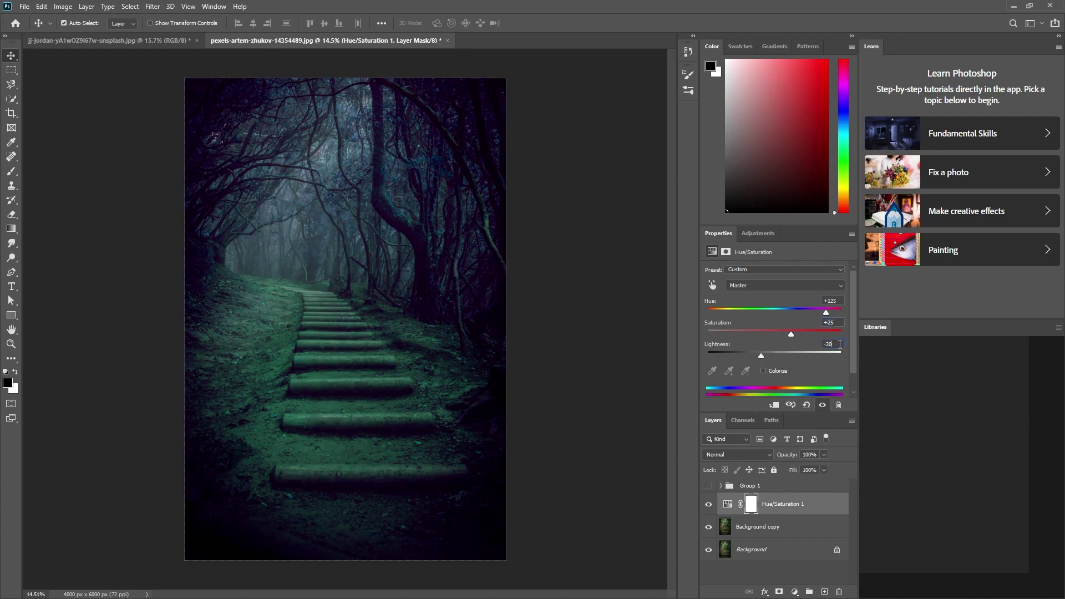
{"action": "key", "text": "Down"}
{"action": "key", "text": "Down"}
{"action": "key", "text": "Down"}
{"action": "left_click_drag", "start_coordinate": [758, 358], "coordinate": [758, 354]}
{"action": "left_click", "coordinate": [771, 514]}
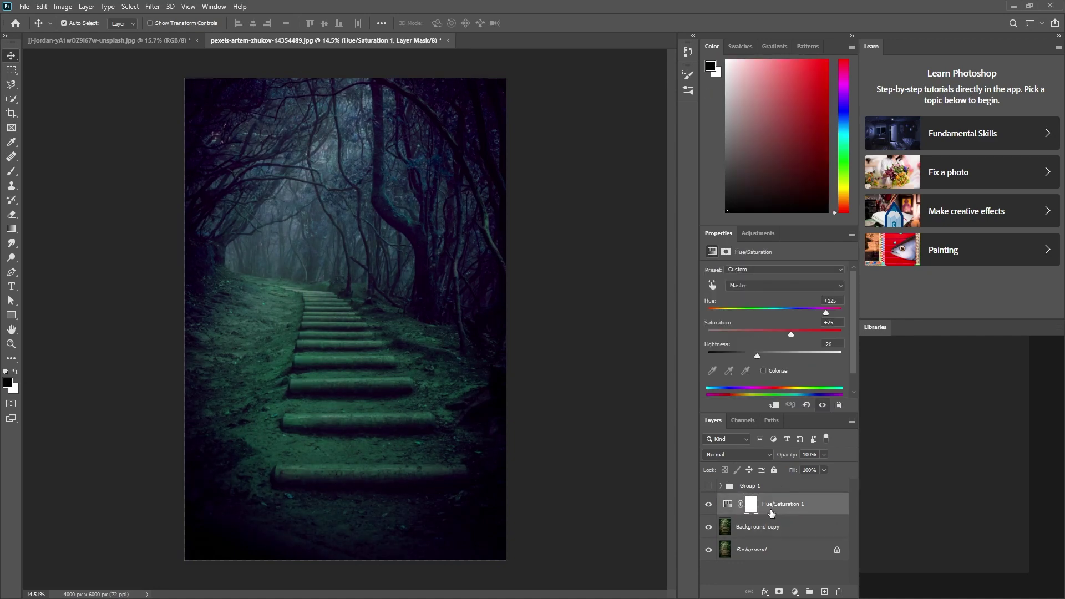
Step: Add a colorized Hue/Saturation 2 above Group 1 with Hue 120 and Saturation 25
{"action": "left_click", "coordinate": [780, 488]}
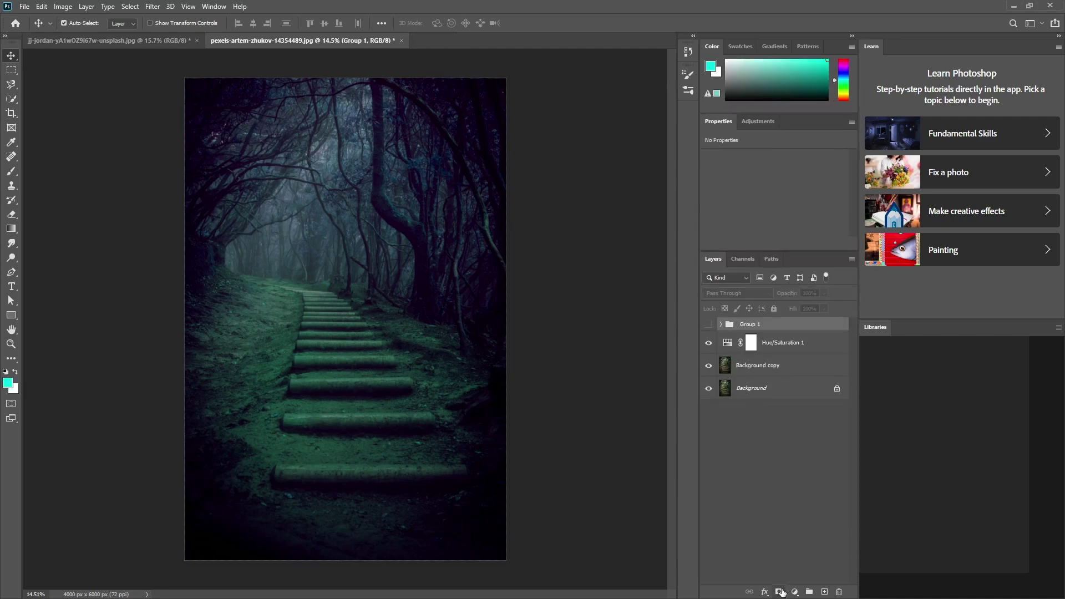
{"action": "key", "text": "ctrl+u"}
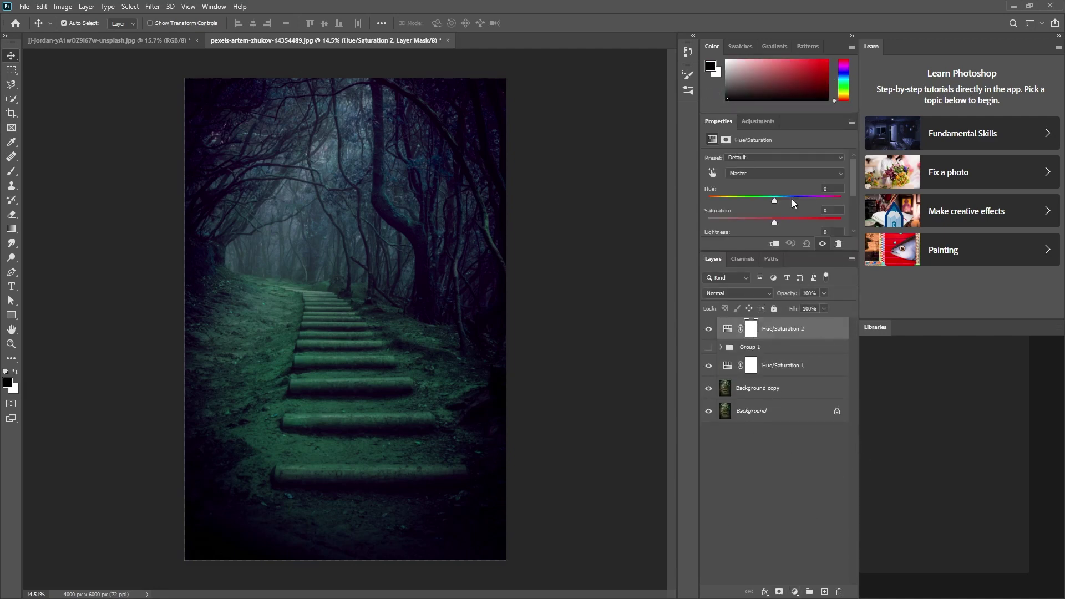
{"action": "scroll", "coordinate": [791, 199], "scroll_direction": "down", "scroll_amount": 3}
{"action": "left_click", "coordinate": [764, 205]}
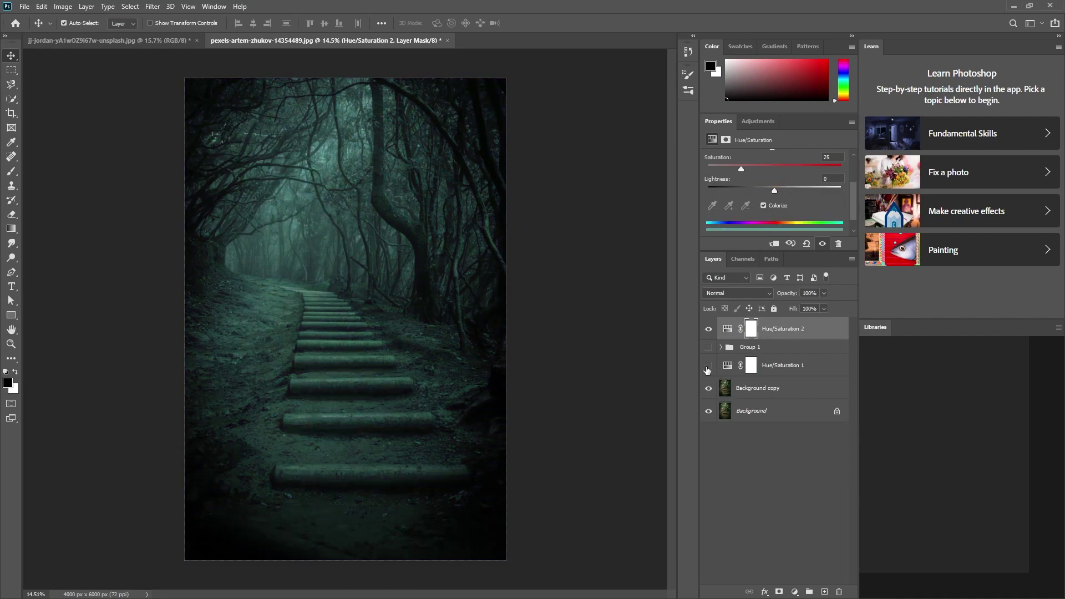
{"action": "scroll", "coordinate": [800, 178], "scroll_direction": "up", "scroll_amount": 2}
{"action": "left_click_drag", "start_coordinate": [780, 181], "coordinate": [769, 182]}
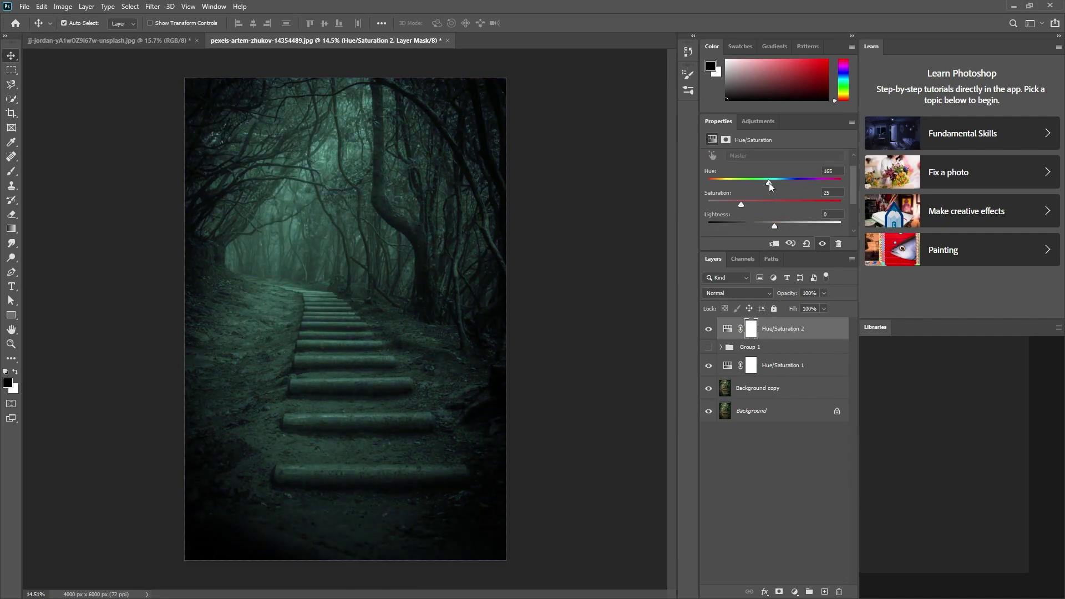
{"action": "type", "text": "120"}
{"action": "scroll", "coordinate": [810, 200], "scroll_direction": "down", "scroll_amount": 1}
{"action": "scroll", "coordinate": [785, 195], "scroll_direction": "down", "scroll_amount": 1}
{"action": "scroll", "coordinate": [786, 195], "scroll_direction": "up", "scroll_amount": 1}
{"action": "scroll", "coordinate": [799, 184], "scroll_direction": "up", "scroll_amount": 1}
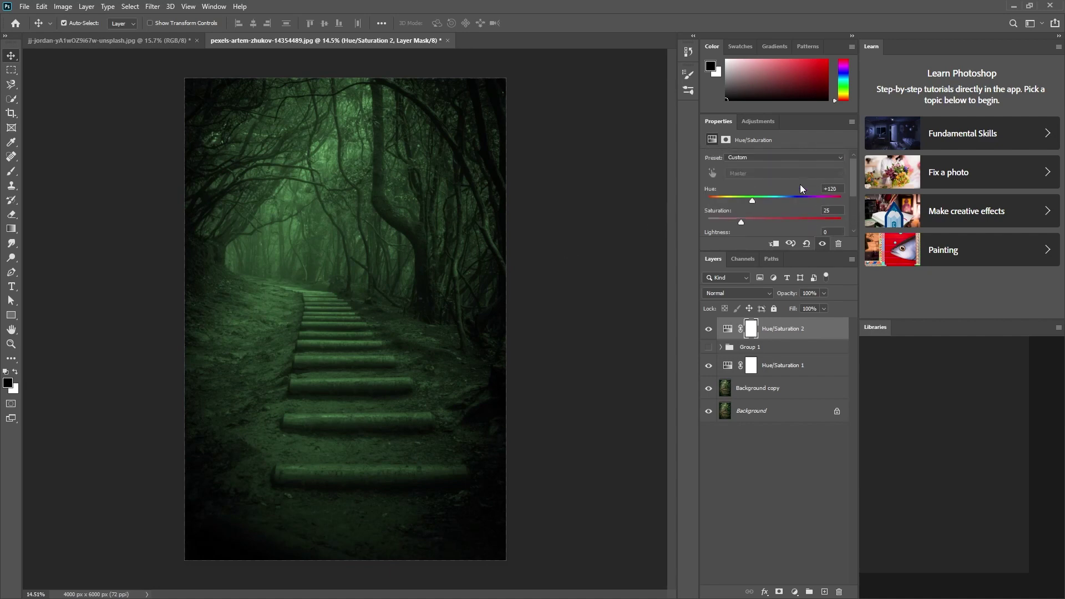
Step: Check the woman against the green forest, then add a Levels adjustment above Background copy
{"action": "left_click", "coordinate": [784, 353]}
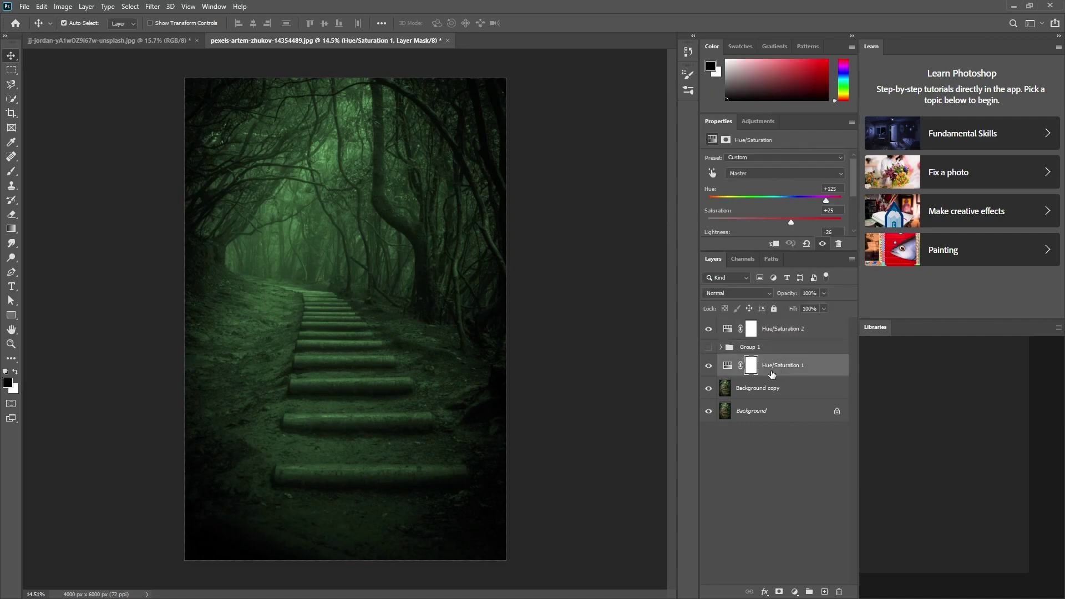
{"action": "left_click", "coordinate": [743, 348]}
{"action": "left_click", "coordinate": [707, 347]}
{"action": "left_click", "coordinate": [707, 348]}
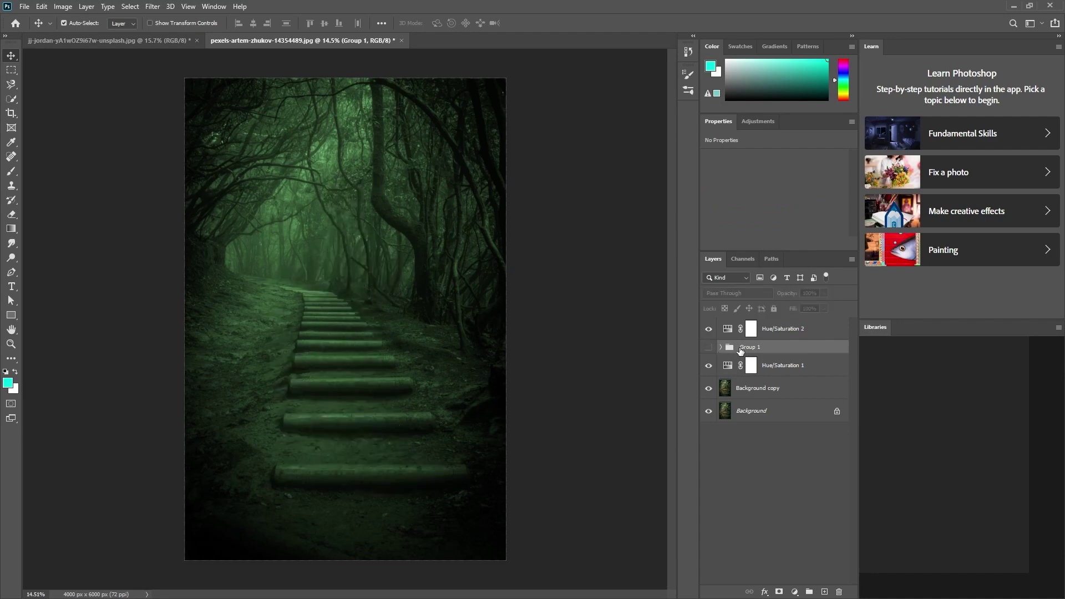
{"action": "left_click", "coordinate": [777, 366]}
{"action": "left_click", "coordinate": [761, 389]}
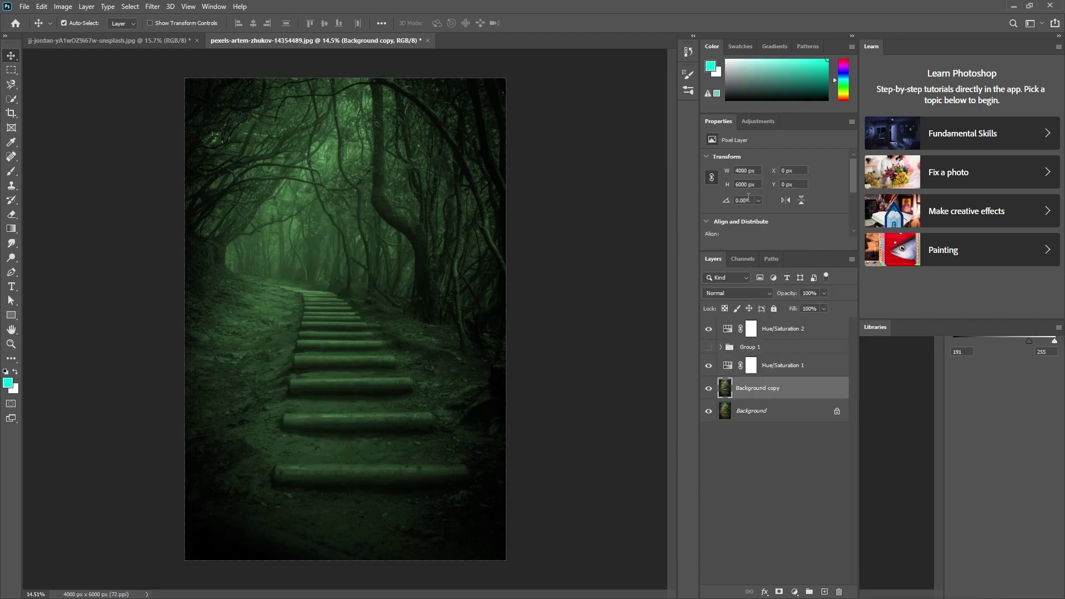
{"action": "left_click", "coordinate": [758, 121]}
{"action": "left_click", "coordinate": [743, 148]}
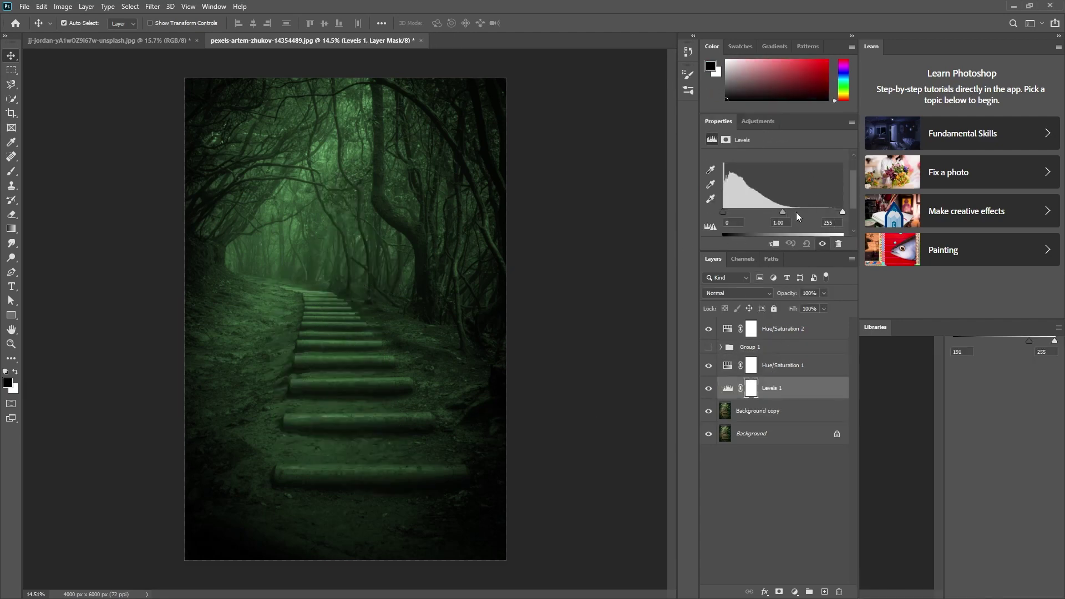
Step: Set the Levels black point to 7 and white point to 190 to darken the forest
{"action": "mouse_move", "coordinate": [780, 211]}
{"action": "left_mouse_down"}
{"action": "mouse_move", "coordinate": [810, 207]}
{"action": "mouse_move", "coordinate": [800, 210]}
{"action": "left_mouse_up"}
{"action": "type", "text": "7"}
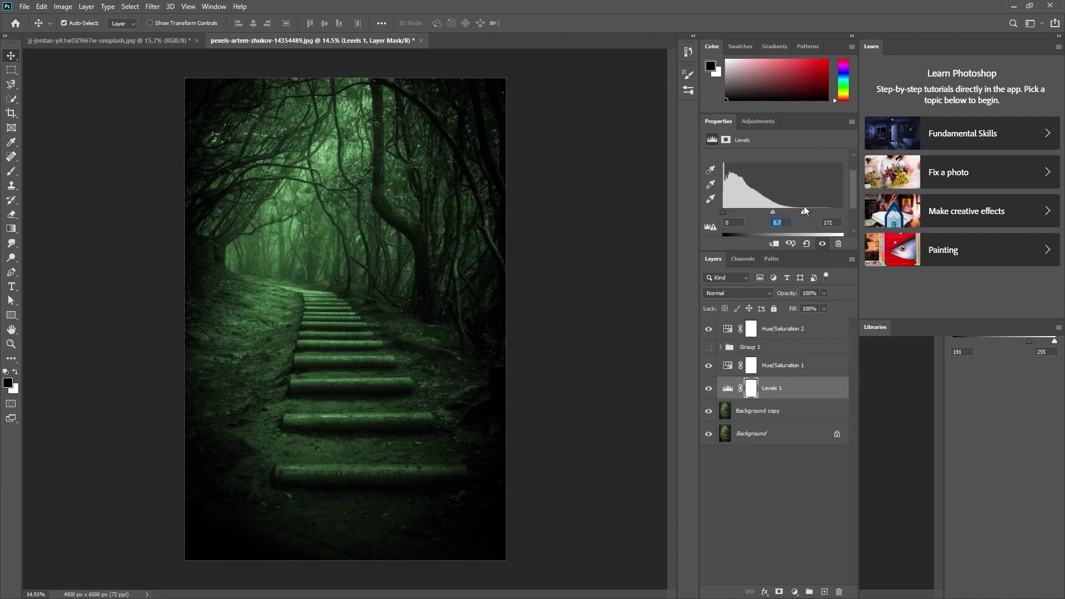
{"action": "key", "text": "Tab"}
{"action": "type", "text": "190"}
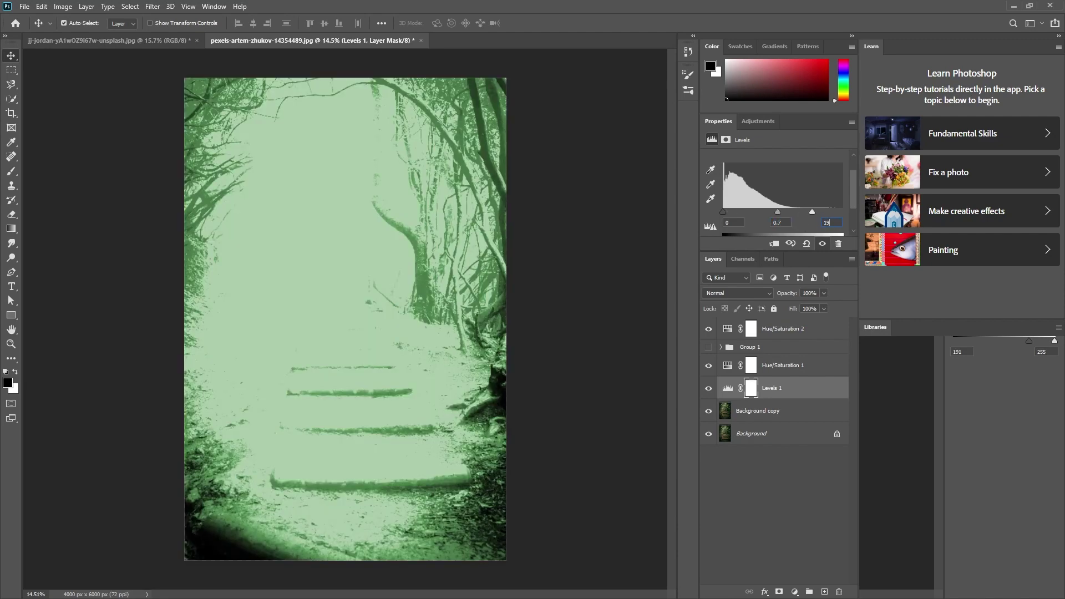
Step: Group the forest adjustment layers, Levels 1 and Background copy into Group 2 with a layer mask
{"action": "left_click", "coordinate": [794, 366]}
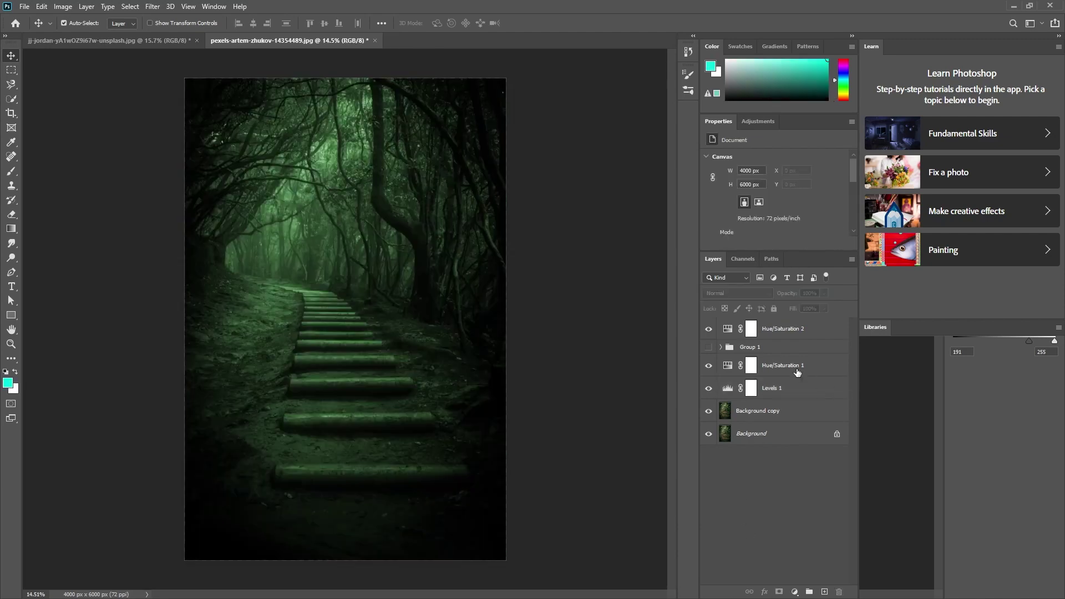
{"action": "left_click", "coordinate": [788, 411], "text": "shift"}
{"action": "key", "text": "ctrl+g"}
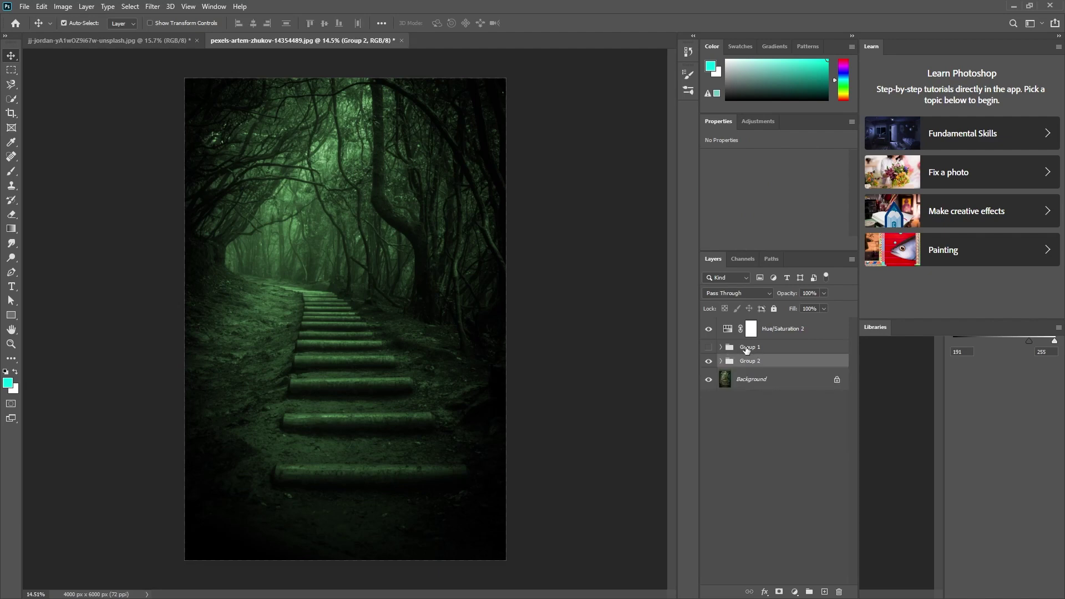
{"action": "left_click", "coordinate": [779, 592]}
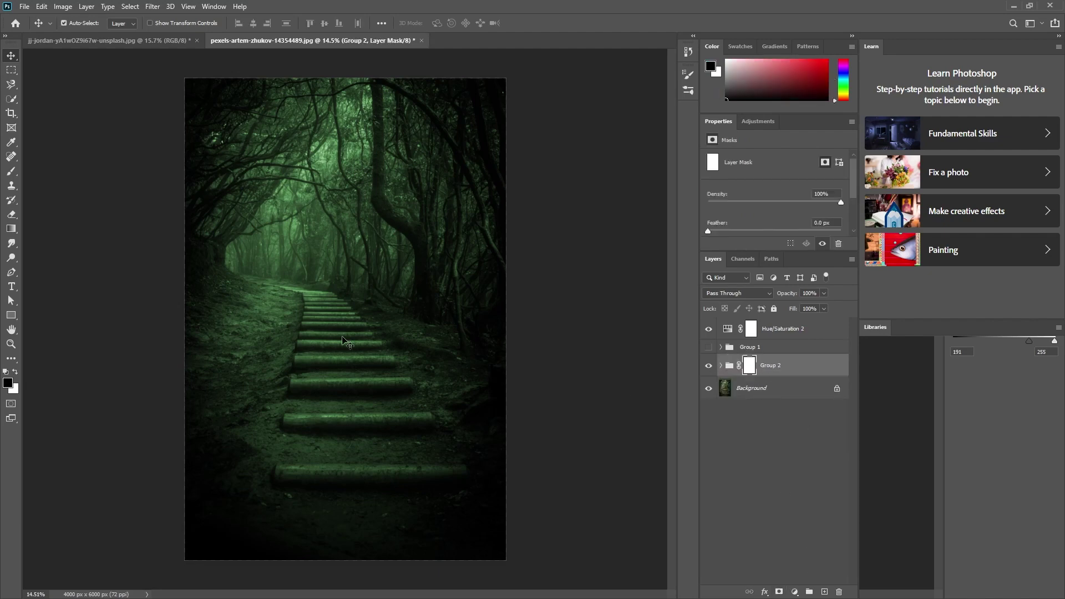
Step: Brush the Group 2 mask over the stairs and show the woman's group again
{"action": "key", "text": "b"}
{"action": "key", "text": "bracketright"}
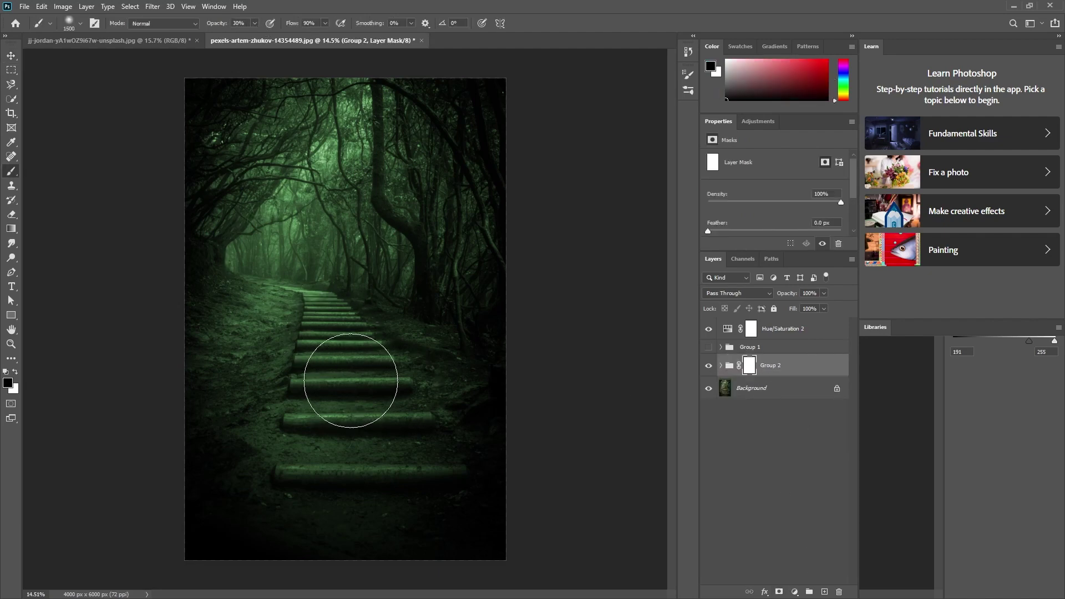
{"action": "mouse_move", "coordinate": [345, 381]}
{"action": "left_mouse_down"}
{"action": "mouse_move", "coordinate": [328, 456]}
{"action": "mouse_move", "coordinate": [334, 348]}
{"action": "left_mouse_up"}
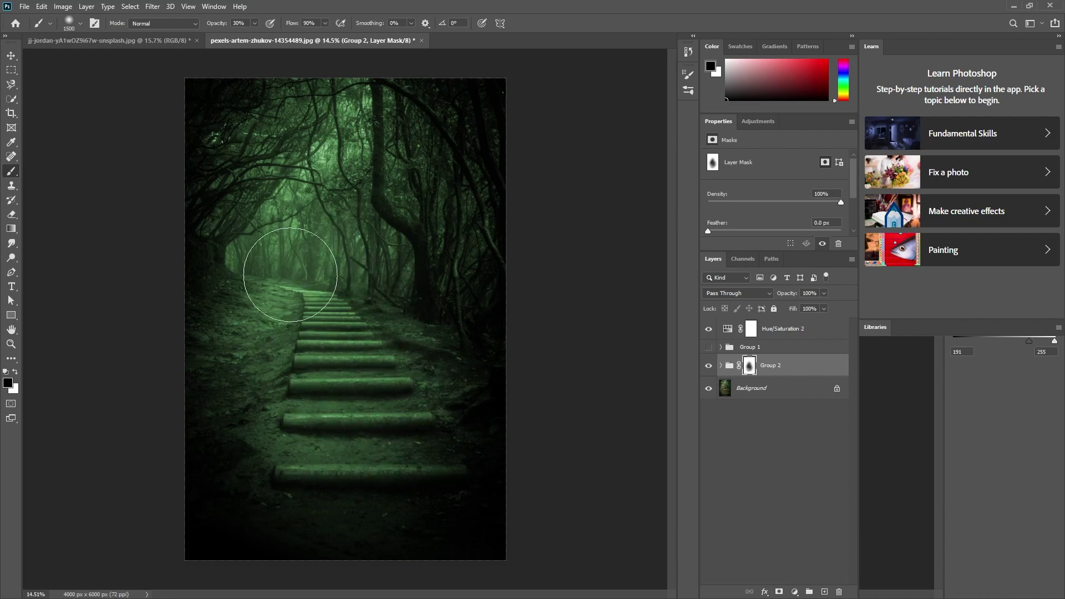
{"action": "key", "text": "bracketleft"}
{"action": "key", "text": "bracketleft"}
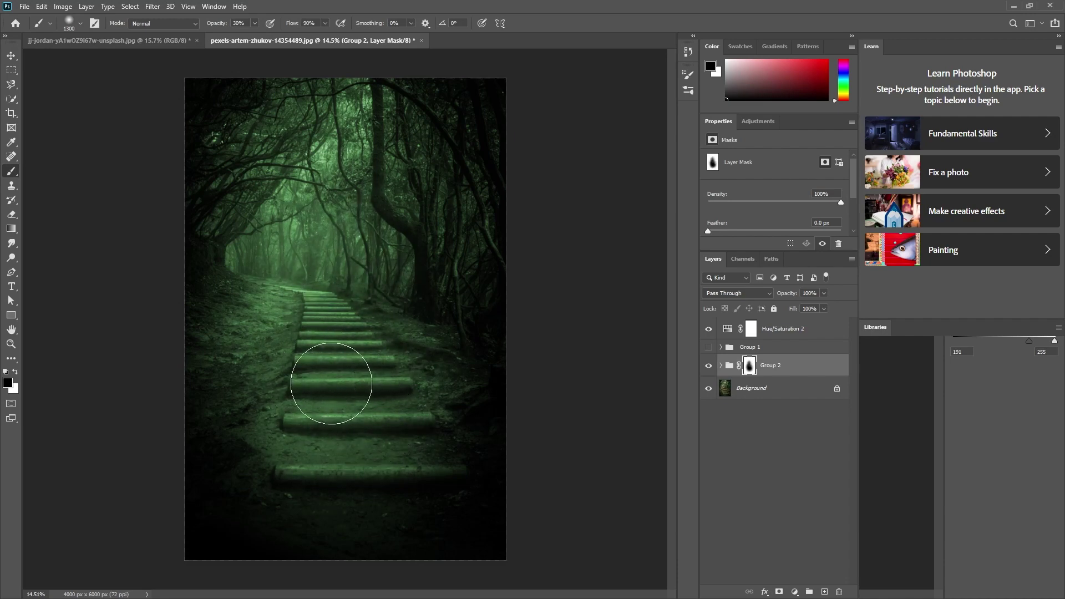
{"action": "key", "text": "bracketleft"}
{"action": "left_click", "coordinate": [709, 347]}
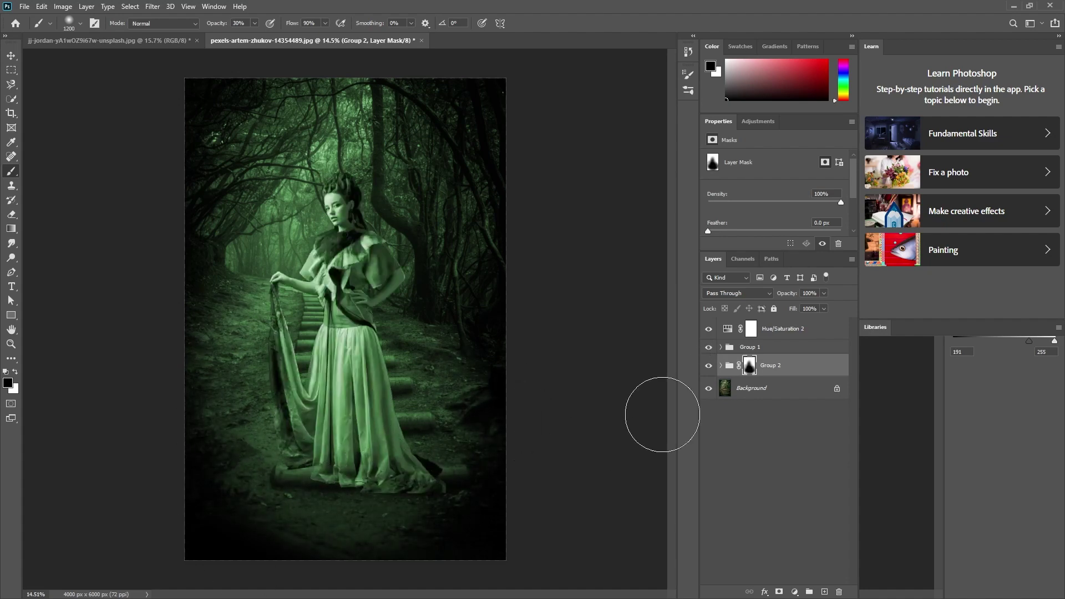
Step: Expand Group 1 and collapse the smart filter lists of the woman layer copies
{"action": "left_click", "coordinate": [721, 341]}
{"action": "left_click", "coordinate": [790, 333]}
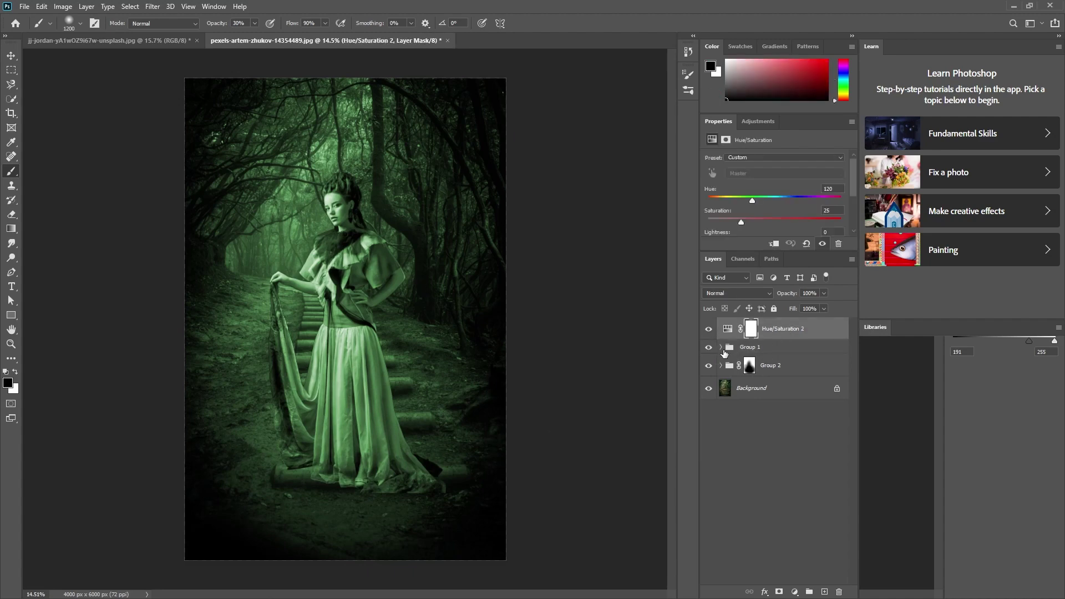
{"action": "left_click", "coordinate": [720, 347]}
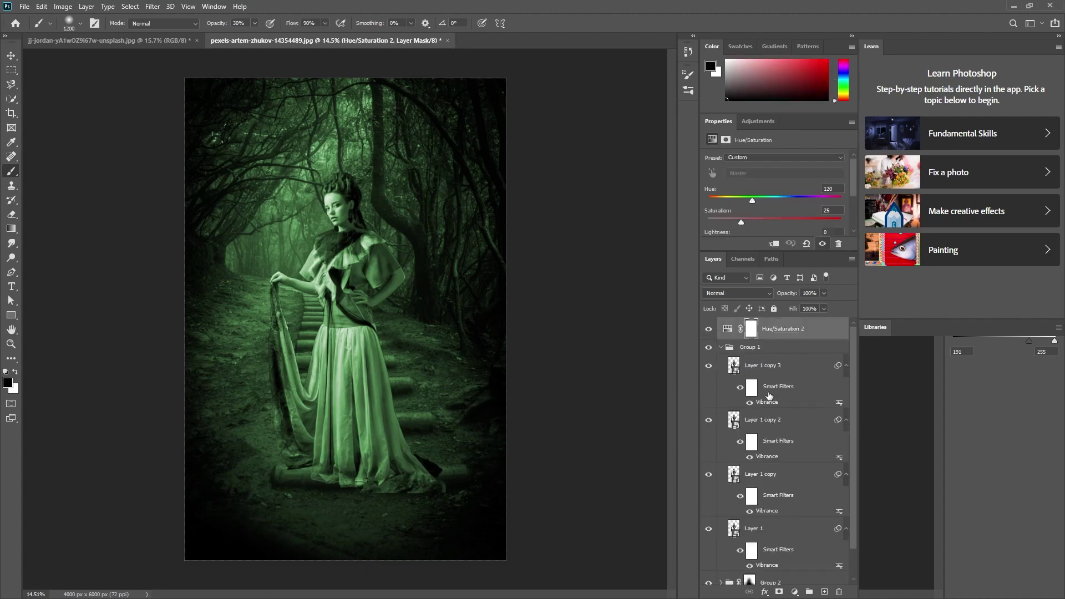
{"action": "left_click", "coordinate": [846, 365]}
{"action": "left_click", "coordinate": [846, 388]}
{"action": "left_click", "coordinate": [846, 411]}
{"action": "left_click", "coordinate": [774, 439]}
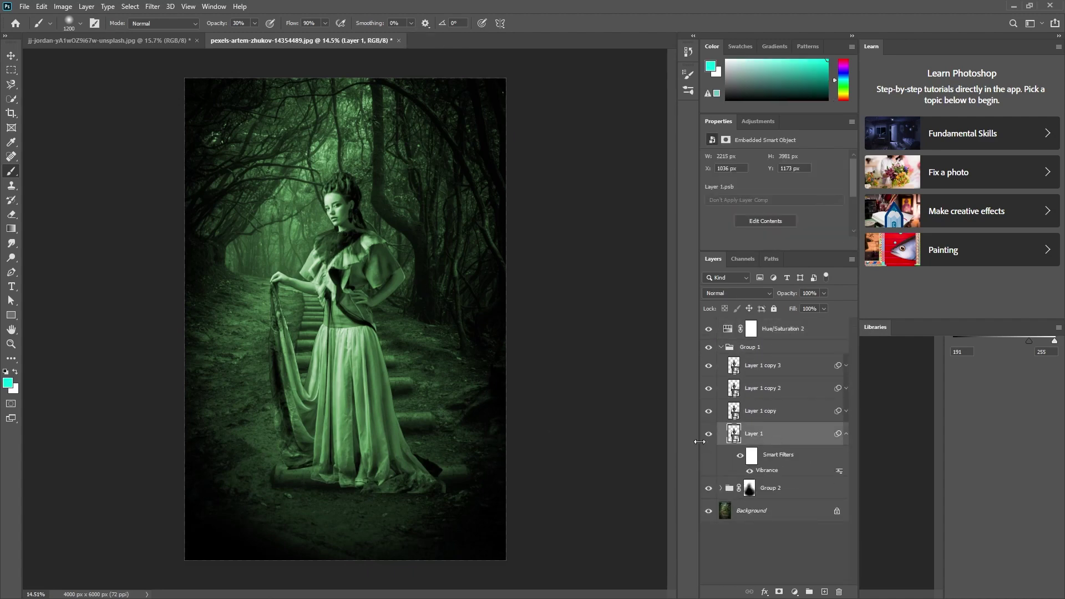
{"action": "left_click", "coordinate": [719, 351]}
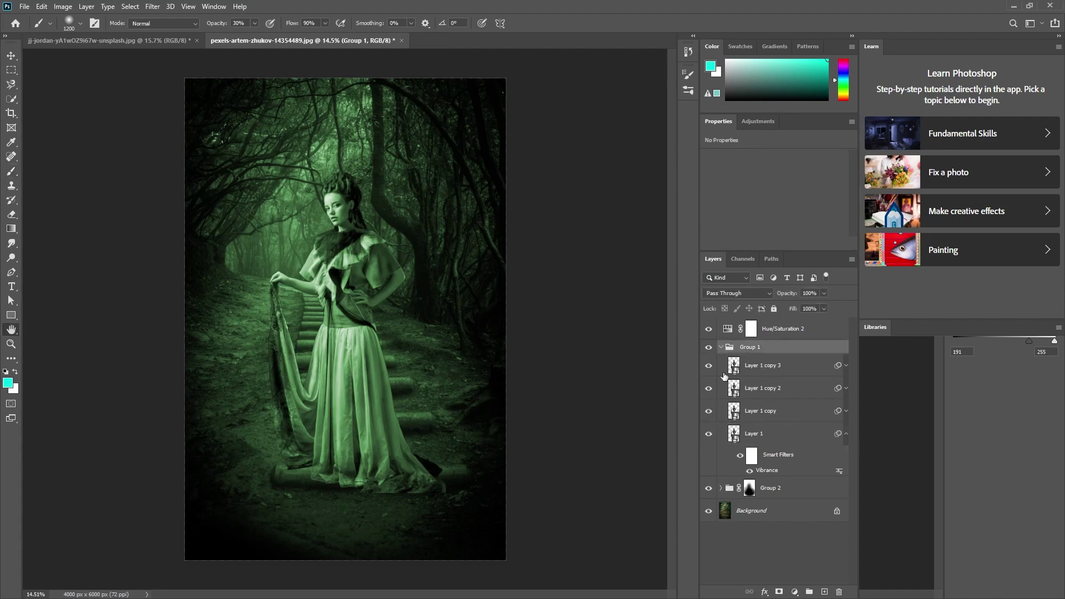
Step: Delete Layer 1 copy 3 and hide Layer 1 copy and copy 2, keeping Layer 1 visible
{"action": "left_click_drag", "start_coordinate": [708, 365], "coordinate": [709, 436]}
{"action": "left_click", "coordinate": [709, 438]}
{"action": "left_click", "coordinate": [773, 365]}
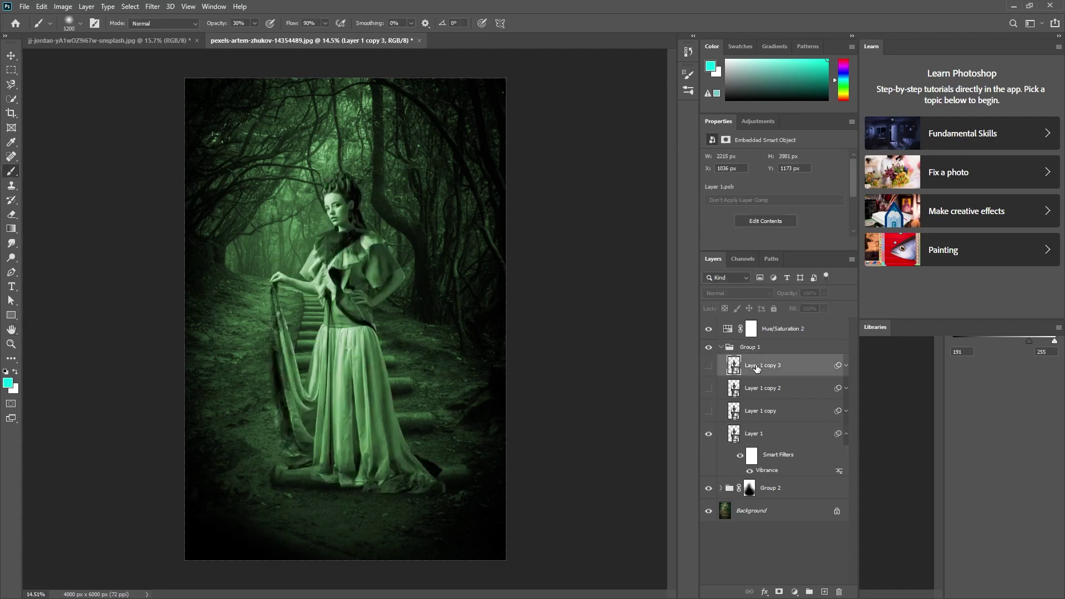
{"action": "key", "text": "Delete"}
{"action": "left_click", "coordinate": [708, 387]}
{"action": "left_click", "coordinate": [785, 387]}
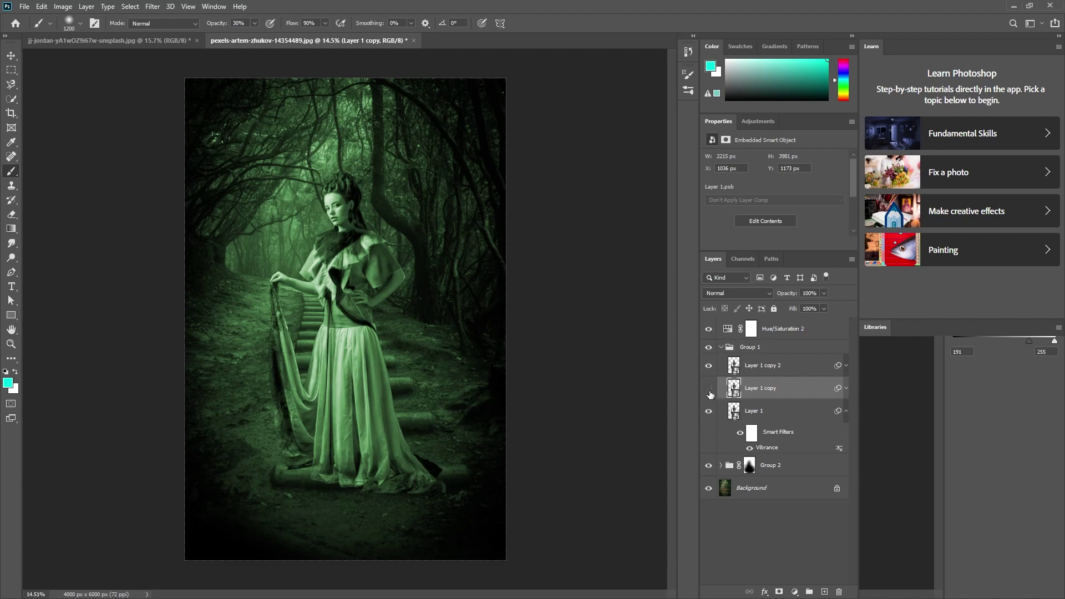
{"action": "left_click_drag", "start_coordinate": [708, 387], "coordinate": [709, 365]}
Step: Try a Box Blur on Layer 1, undo it, and apply a Gaussian Blur instead
{"action": "left_click", "coordinate": [777, 413]}
{"action": "left_click", "coordinate": [151, 6]}
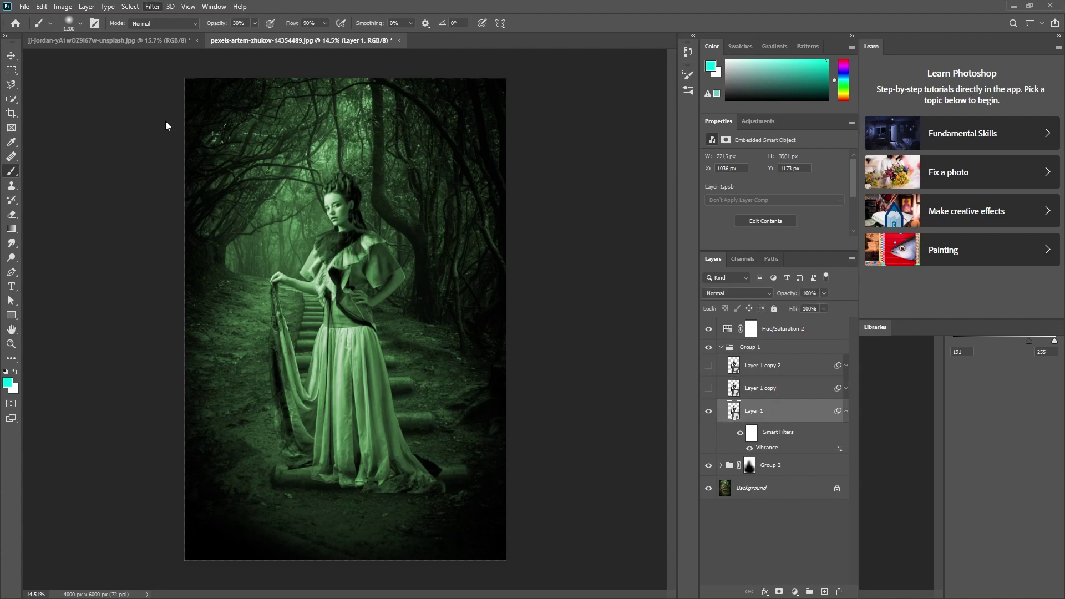
{"action": "left_click", "coordinate": [322, 165]}
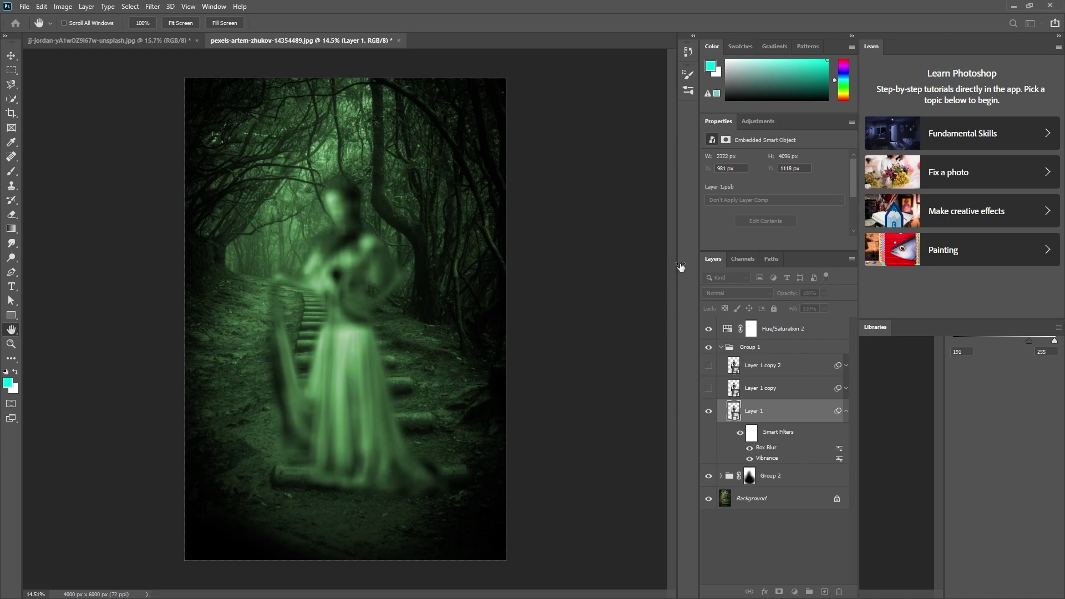
{"action": "key", "text": "b"}
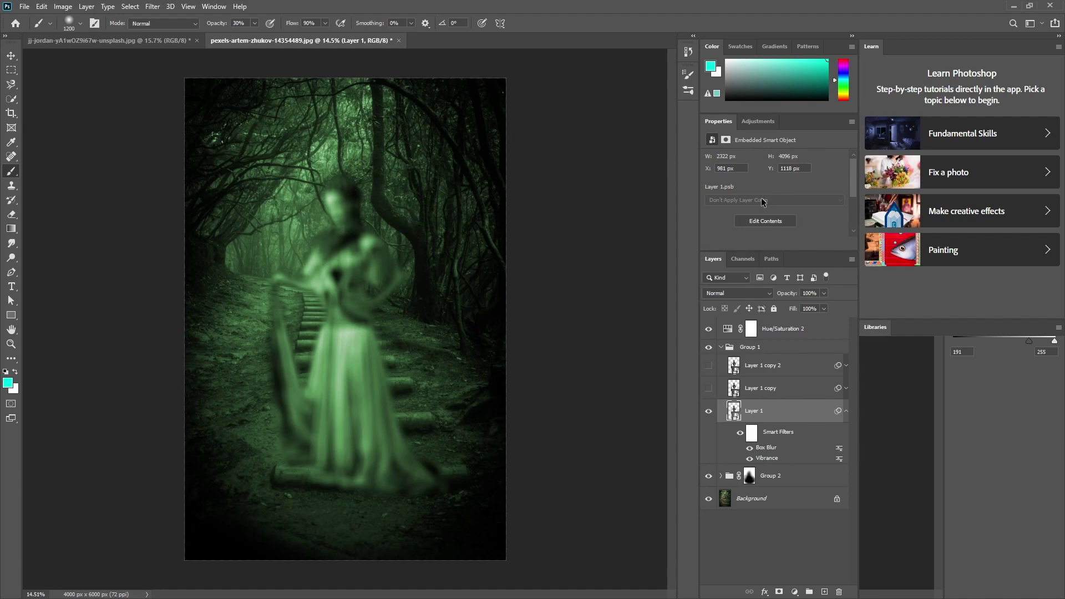
{"action": "key", "text": "ctrl+z"}
{"action": "key", "text": "ctrl+z"}
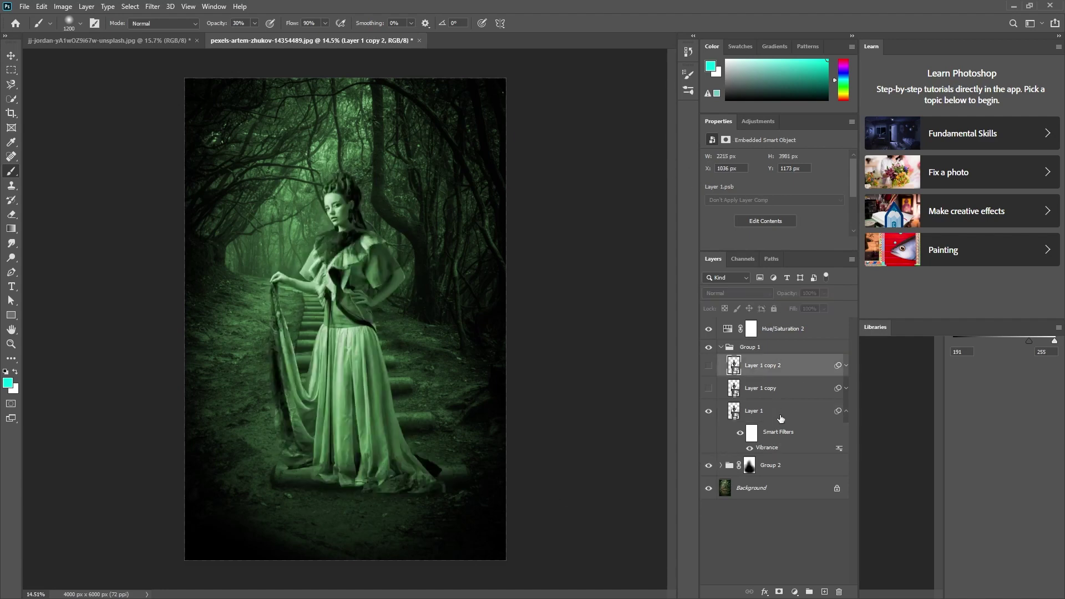
{"action": "left_click", "coordinate": [154, 7]}
{"action": "left_click", "coordinate": [335, 175]}
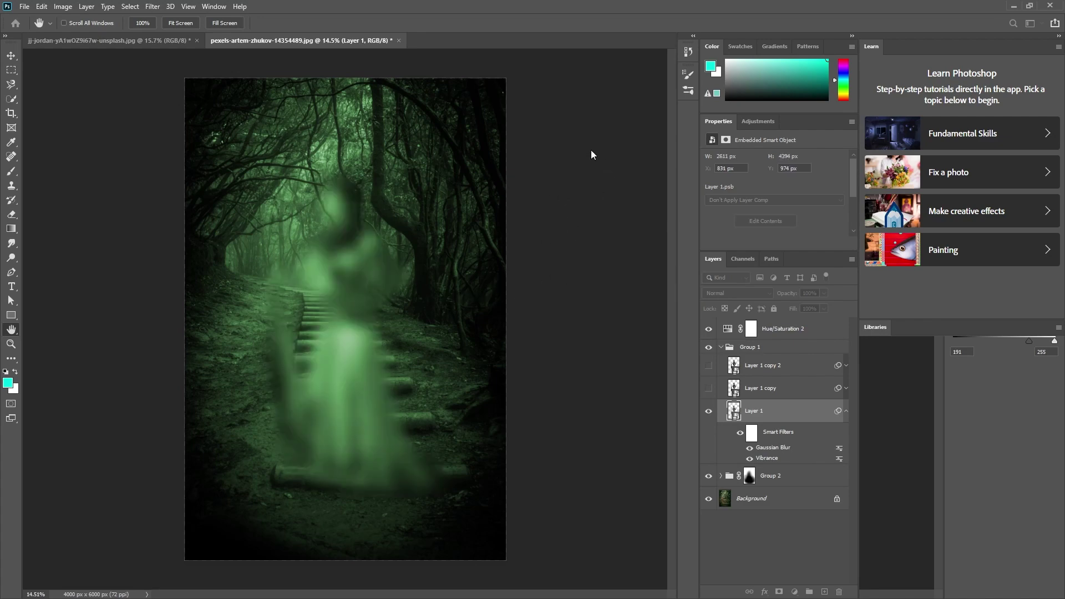
{"action": "key", "text": "space"}
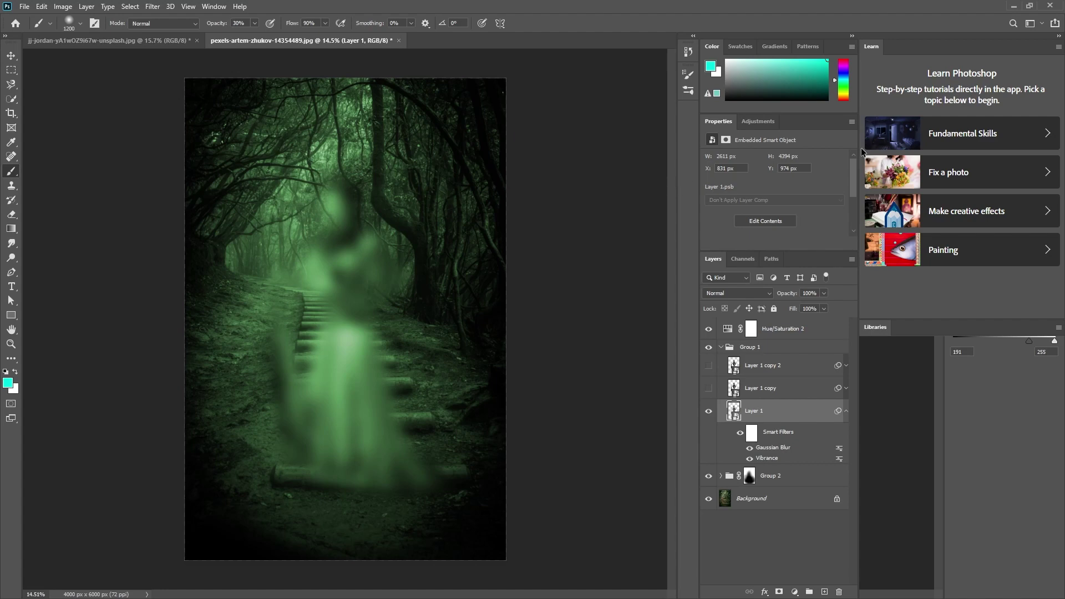
Step: Apply a Wave distortion to Layer 1 and change its blend mode
{"action": "key", "text": "ctrl+f"}
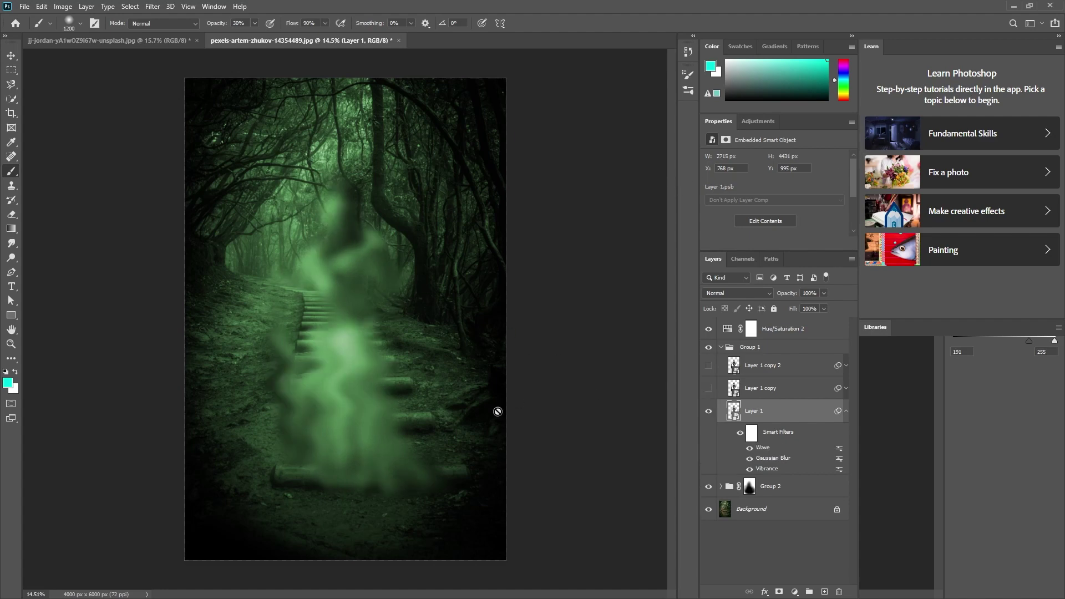
{"action": "left_click", "coordinate": [738, 293]}
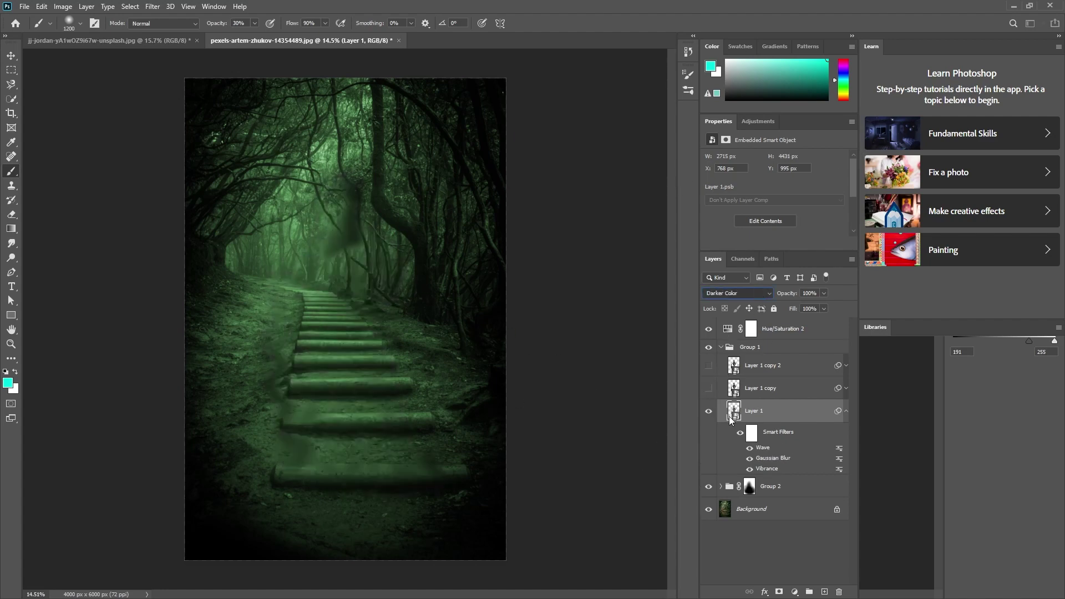
{"action": "left_click", "coordinate": [729, 416]}
Step: Show Layer 1 copy and lower its opacity to 40%
{"action": "left_click", "coordinate": [760, 388]}
{"action": "left_click", "coordinate": [708, 389]}
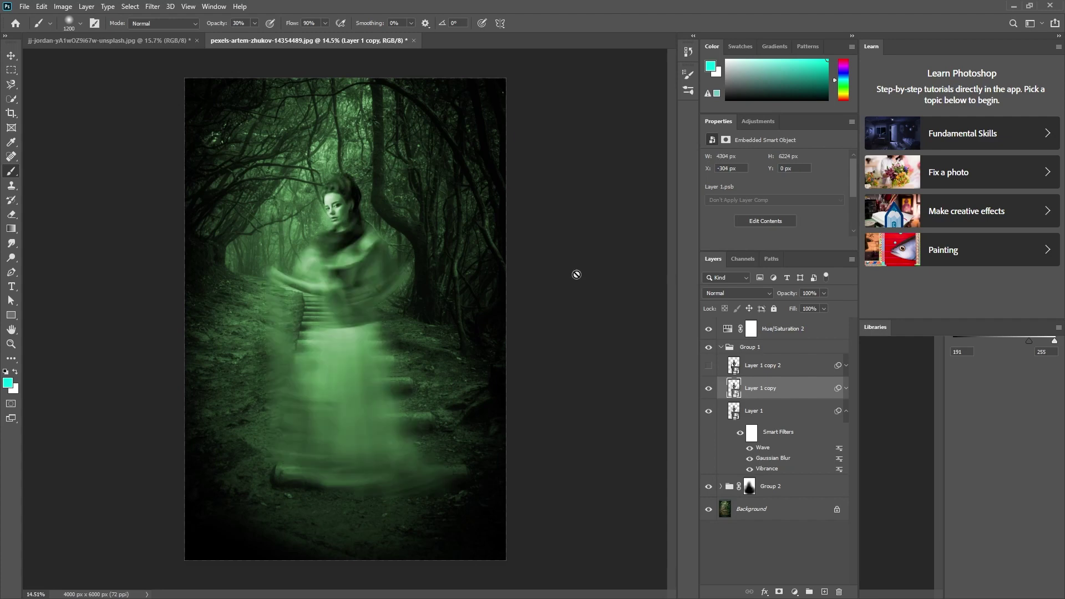
{"action": "left_click_drag", "start_coordinate": [823, 293], "coordinate": [794, 306]}
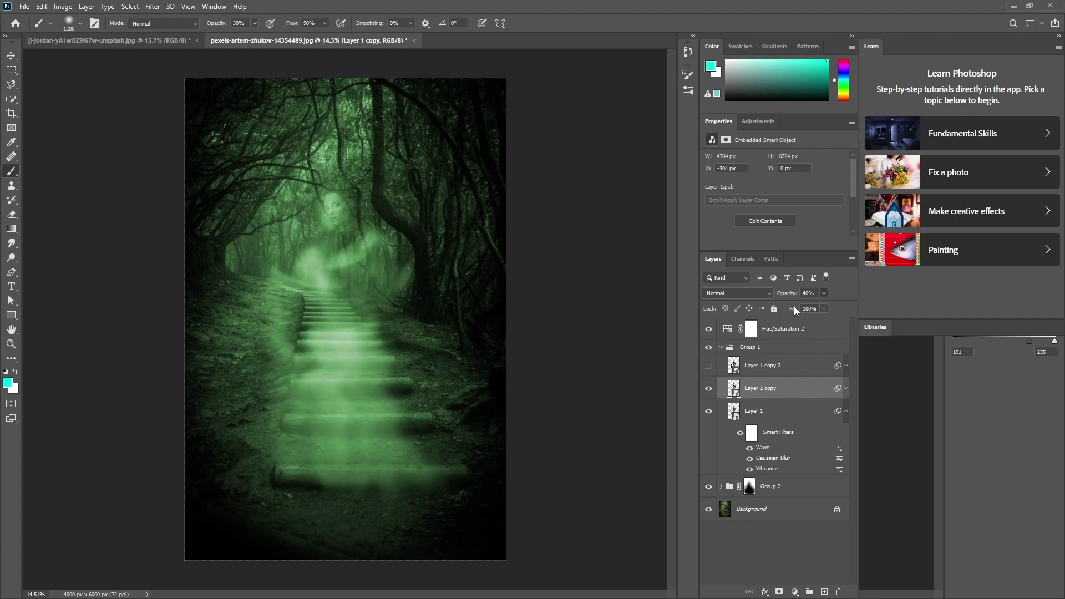
Step: Show Layer 1 copy 2, commit a free transform, and set its opacity to 66%
{"action": "left_click", "coordinate": [765, 365]}
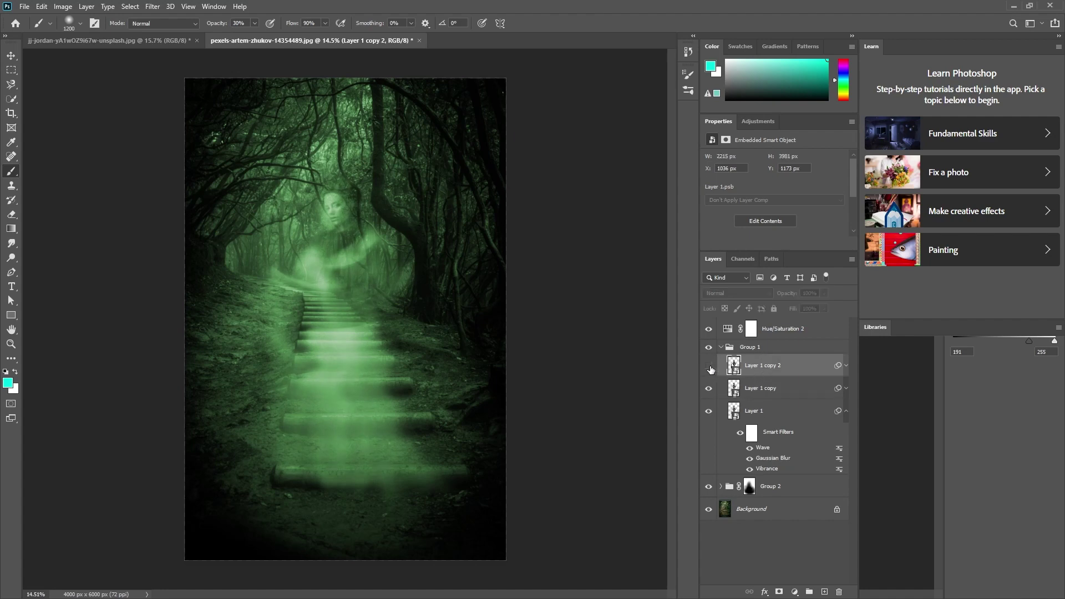
{"action": "left_click", "coordinate": [708, 365]}
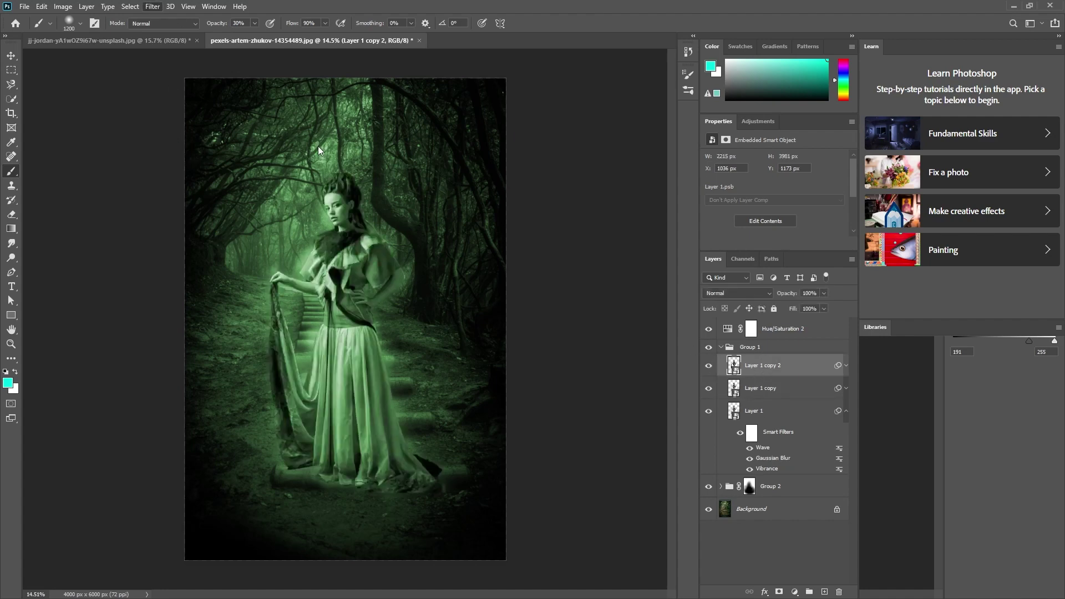
{"action": "key", "text": "ctrl+t"}
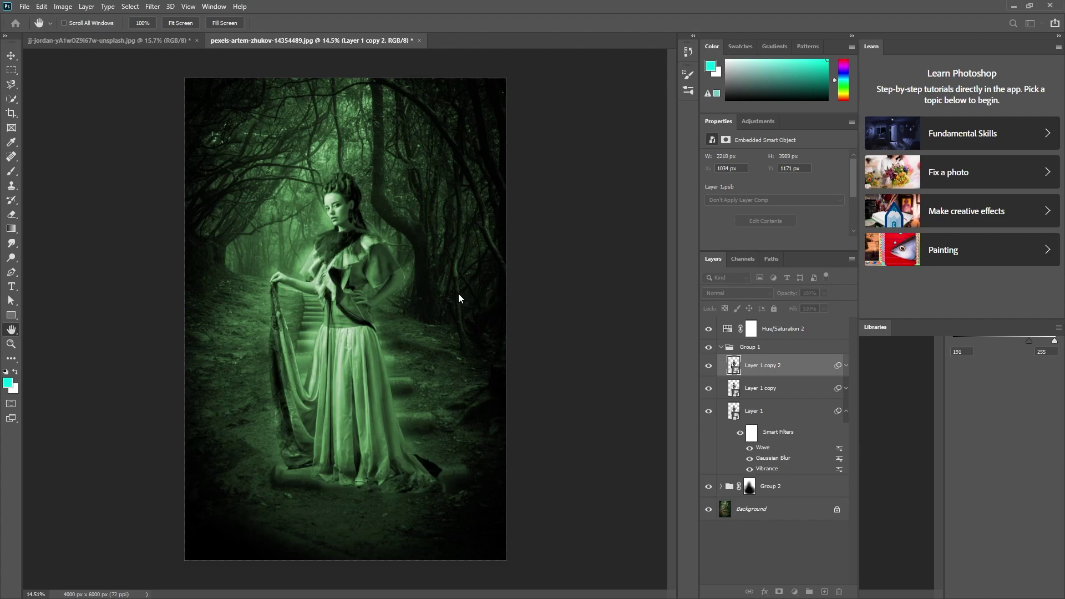
{"action": "key", "text": "Return"}
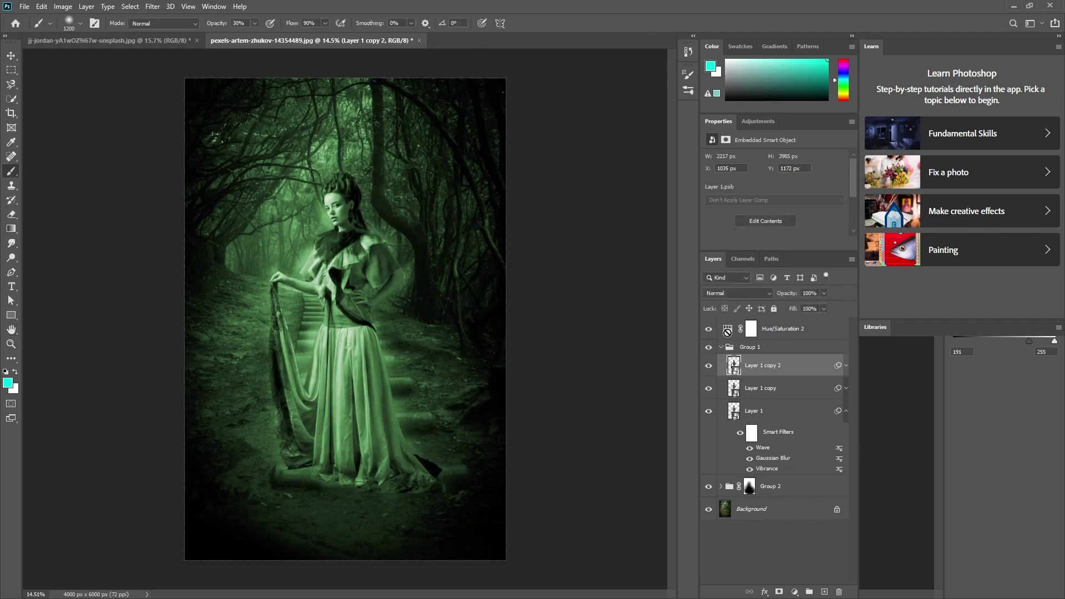
{"action": "left_click_drag", "start_coordinate": [820, 298], "coordinate": [807, 304]}
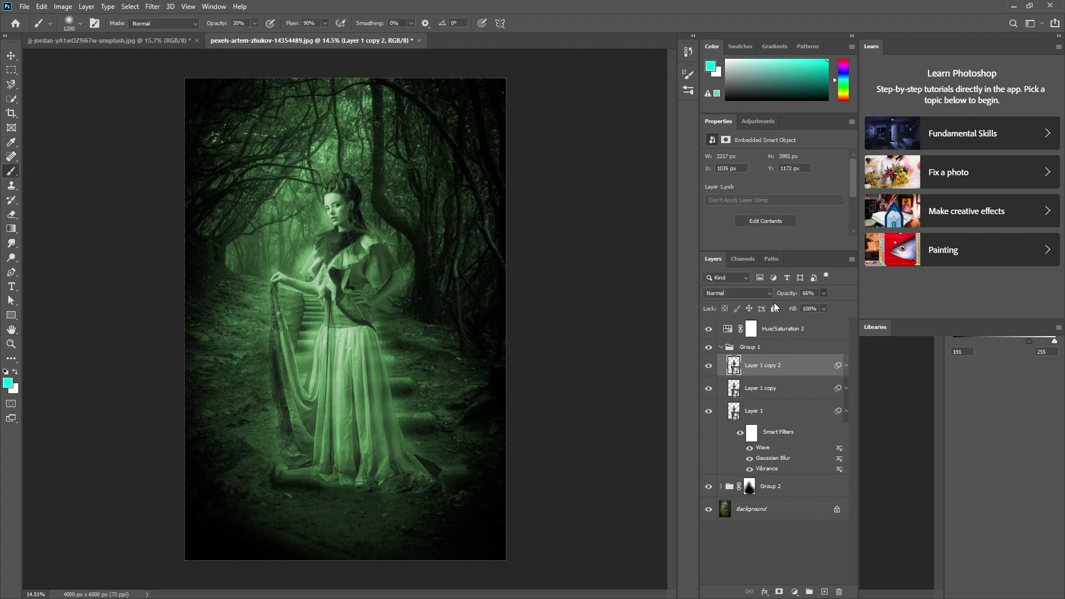
Step: Cycle Layer 1 copy 2's blend modes and settle on Linear Dodge (Add)
{"action": "left_click", "coordinate": [738, 293]}
{"action": "key", "text": "Down"}
{"action": "key", "text": "Down"}
{"action": "key", "text": "Down"}
{"action": "key", "text": "Down"}
{"action": "key", "text": "Down"}
{"action": "key", "text": "Down"}
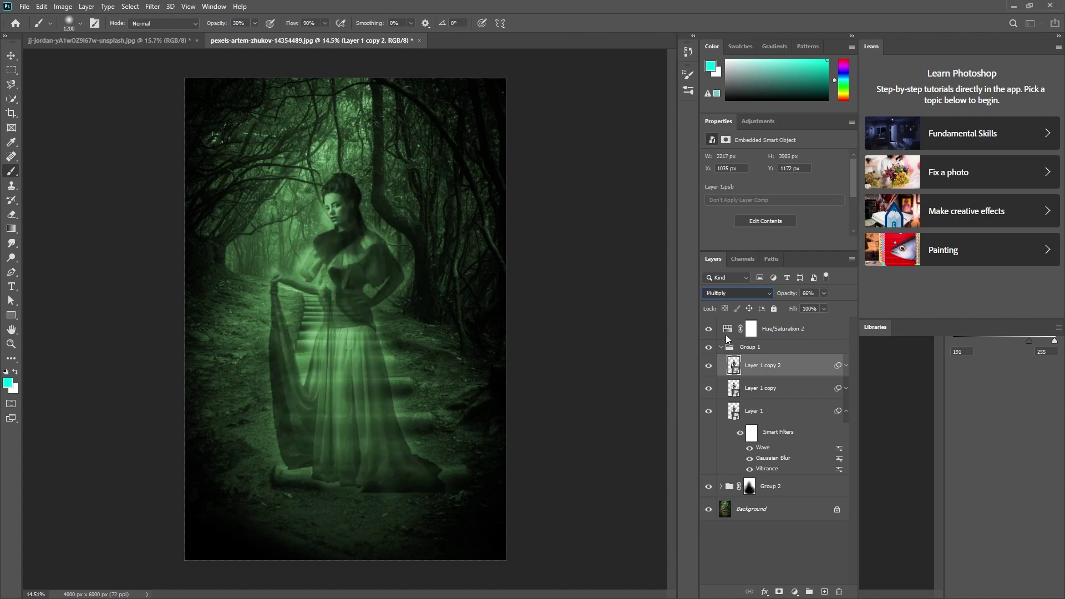
{"action": "key", "text": "Down"}
{"action": "key", "text": "Down"}
{"action": "key", "text": "Down"}
{"action": "key", "text": "Down"}
{"action": "key", "text": "Down"}
{"action": "key", "text": "Down"}
{"action": "key", "text": "Down"}
{"action": "key", "text": "Down"}
{"action": "key", "text": "Up"}
{"action": "key", "text": "Up"}
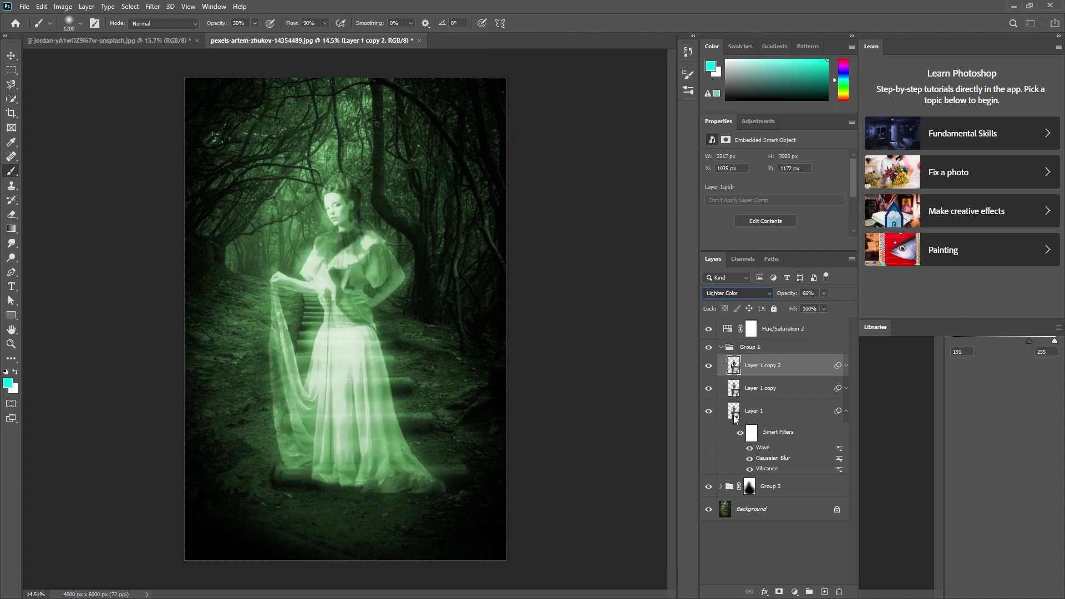
{"action": "key", "text": "Up"}
{"action": "key", "text": "Up"}
{"action": "key", "text": "Up"}
{"action": "key", "text": "Up"}
{"action": "key", "text": "Down"}
{"action": "key", "text": "Down"}
{"action": "key", "text": "Down"}
{"action": "key", "text": "Down"}
{"action": "key", "text": "Down"}
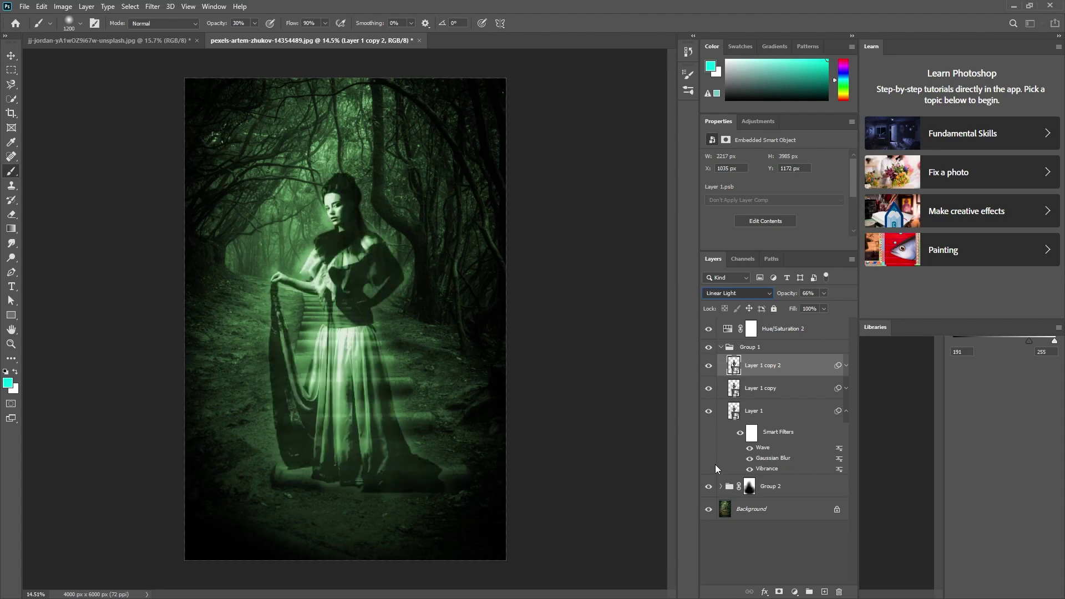
{"action": "key", "text": "Down"}
{"action": "key", "text": "Down"}
{"action": "key", "text": "Up"}
{"action": "key", "text": "Up"}
{"action": "key", "text": "Up"}
{"action": "key", "text": "Up"}
{"action": "key", "text": "Up"}
{"action": "key", "text": "Up"}
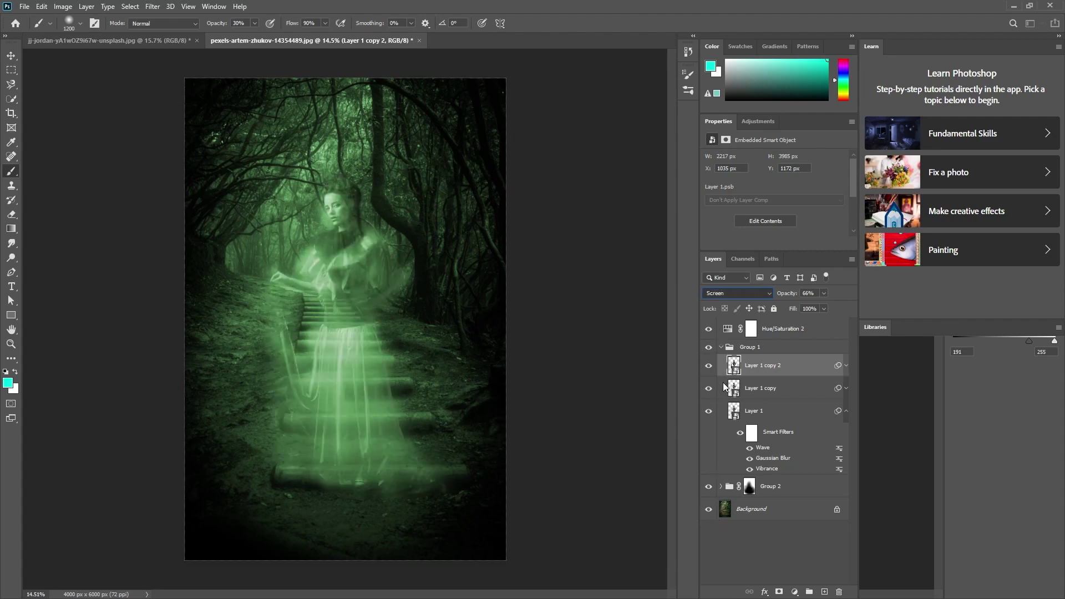
{"action": "key", "text": "Up"}
{"action": "key", "text": "Up"}
{"action": "key", "text": "Up"}
{"action": "key", "text": "Down"}
{"action": "key", "text": "Down"}
{"action": "key", "text": "Up"}
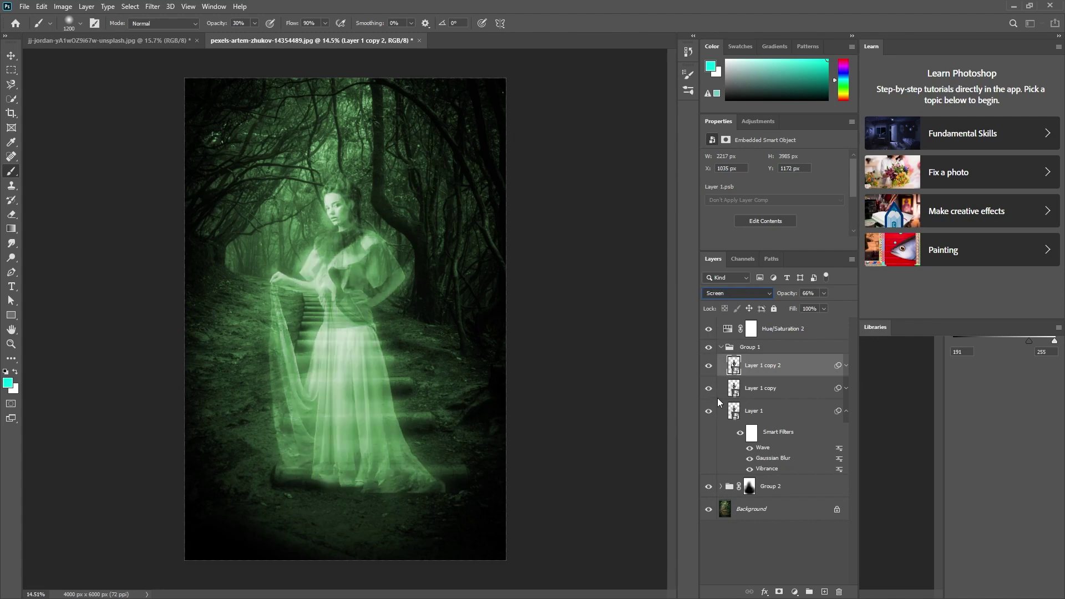
{"action": "key", "text": "Down"}
{"action": "key", "text": "Up"}
{"action": "key", "text": "Up"}
{"action": "key", "text": "Down"}
{"action": "key", "text": "Up"}
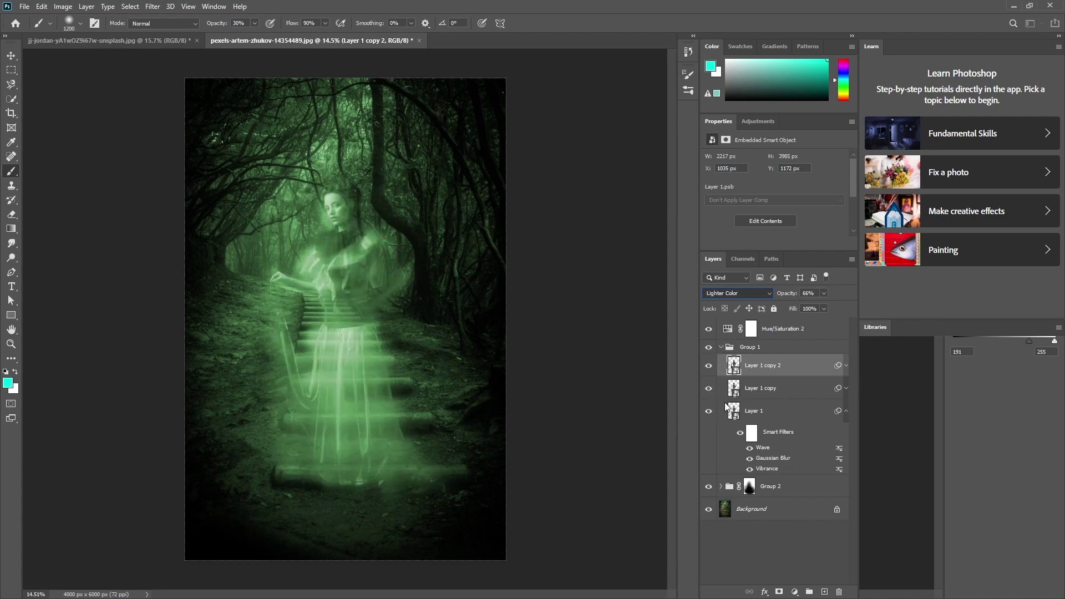
{"action": "key", "text": "Down"}
{"action": "key", "text": "Down"}
Step: Add a new Layer 2 for the eye glow and zoom in on the woman's face
{"action": "key", "text": "v"}
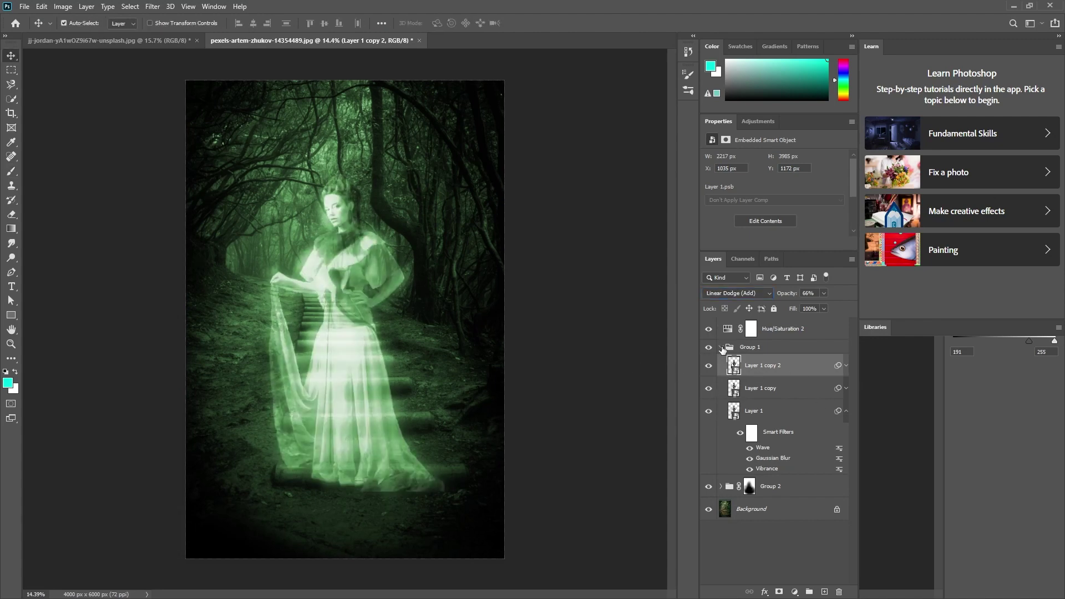
{"action": "left_click", "coordinate": [823, 592]}
{"action": "scroll", "coordinate": [332, 248], "scroll_direction": "up", "scroll_amount": 2}
{"action": "scroll", "coordinate": [332, 248], "scroll_direction": "up", "scroll_amount": 2}
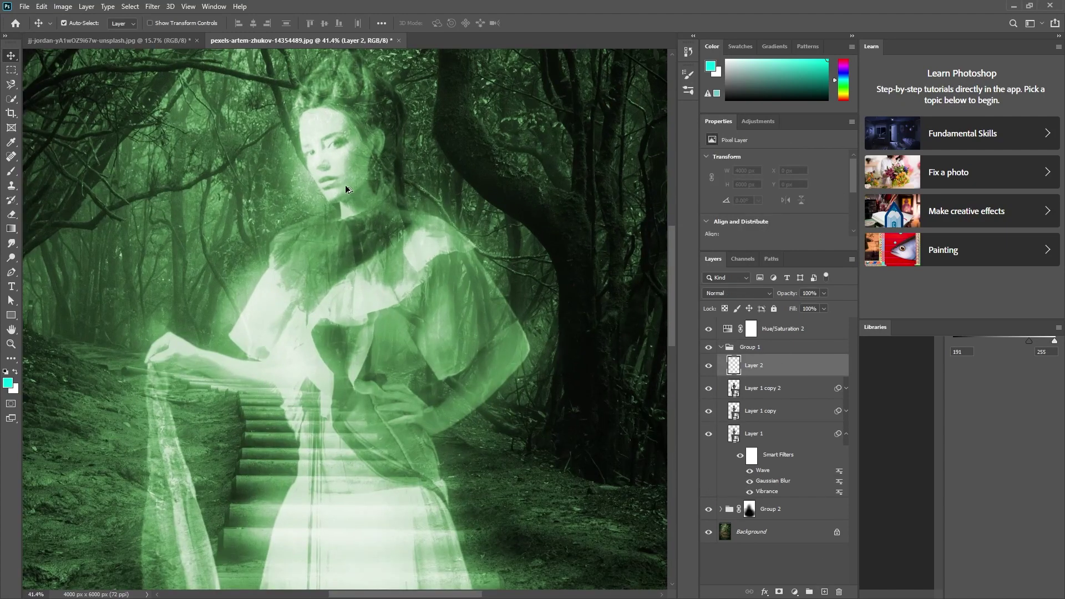
{"action": "scroll", "coordinate": [332, 247], "scroll_direction": "up", "scroll_amount": 2}
{"action": "key", "text": "b"}
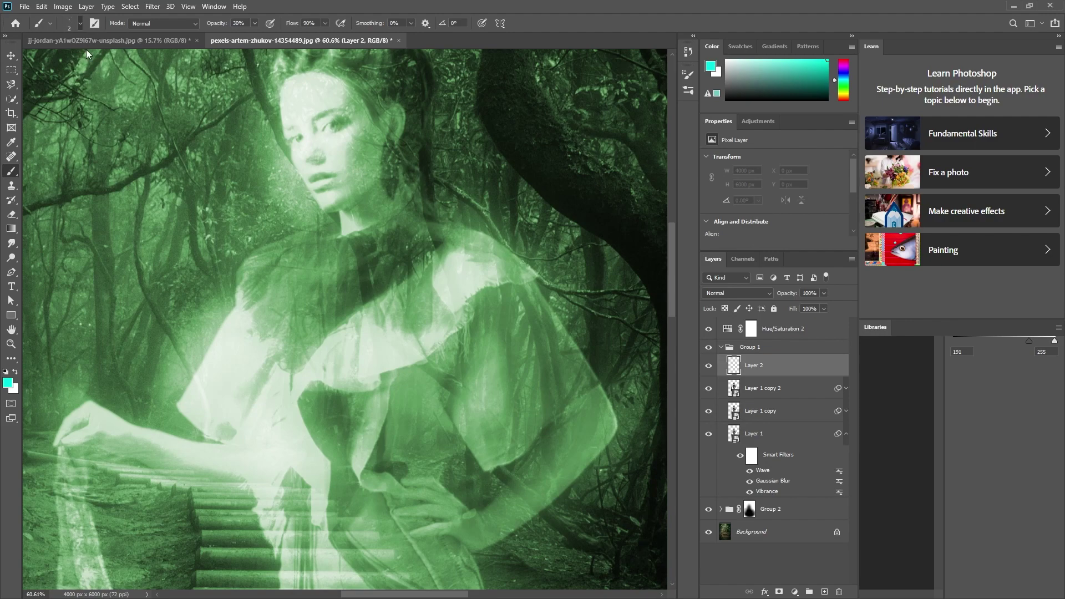
{"action": "scroll", "coordinate": [332, 128], "scroll_direction": "up", "scroll_amount": 4}
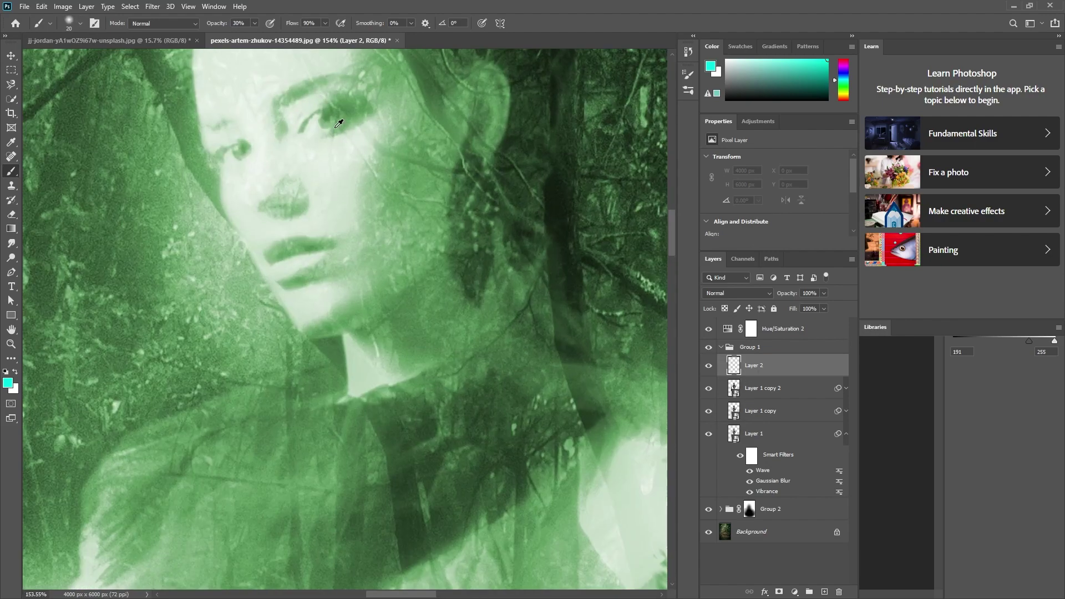
{"action": "key", "text": "v"}
{"action": "key", "text": "b"}
Step: Paint white dabs onto both of the woman's eyes with a slightly smaller brush
{"action": "left_click", "coordinate": [281, 149]}
{"action": "key", "text": "d"}
{"action": "key", "text": "x"}
{"action": "key", "text": "bracketleft"}
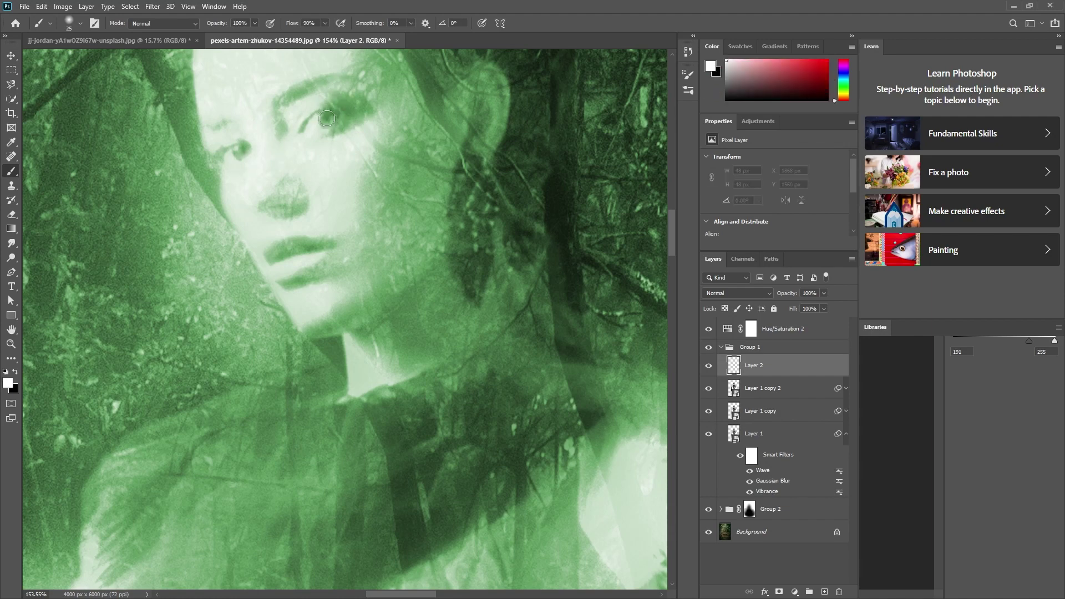
{"action": "left_click", "coordinate": [327, 118]}
{"action": "left_click", "coordinate": [240, 150]}
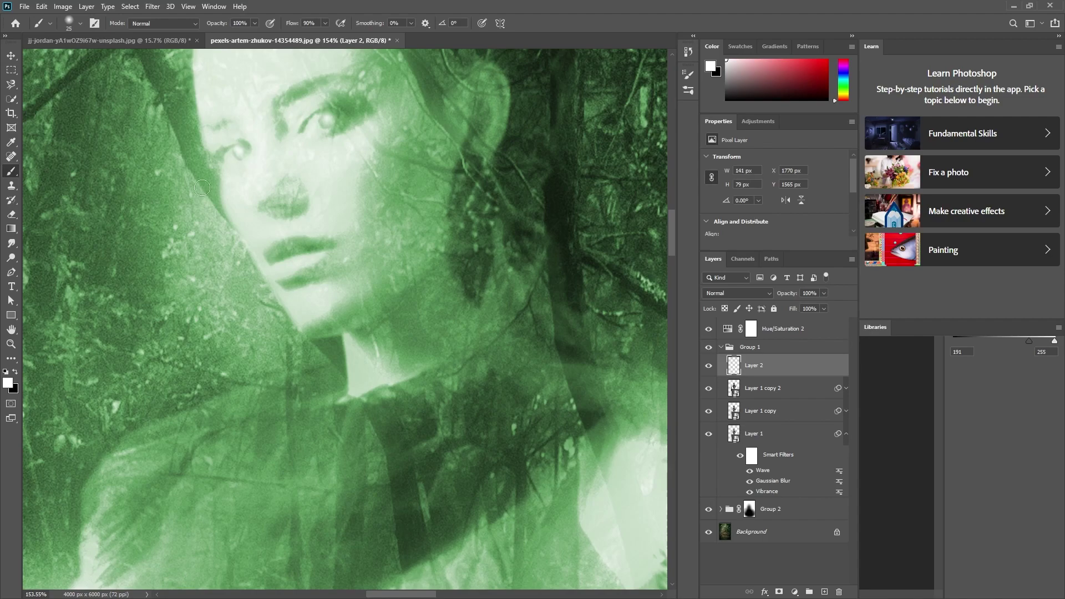
{"action": "scroll", "coordinate": [357, 166], "scroll_direction": "down", "scroll_amount": 10}
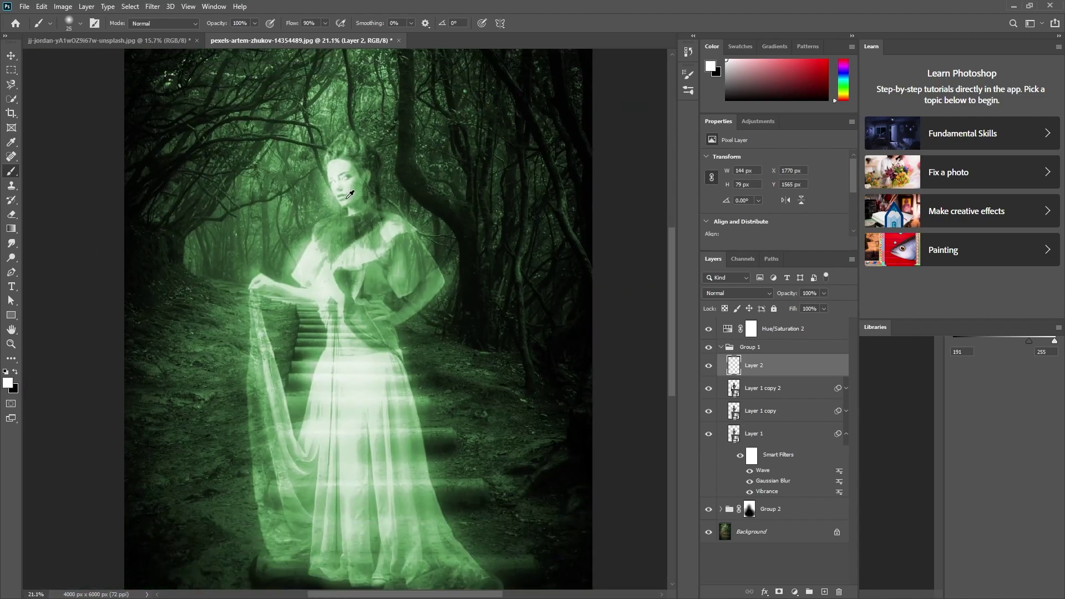
{"action": "scroll", "coordinate": [332, 177], "scroll_direction": "up", "scroll_amount": 8}
{"action": "scroll", "coordinate": [326, 184], "scroll_direction": "down", "scroll_amount": 3}
Step: Set Layer 2's blend mode to Lighten after trying Screen
{"action": "key", "text": "v"}
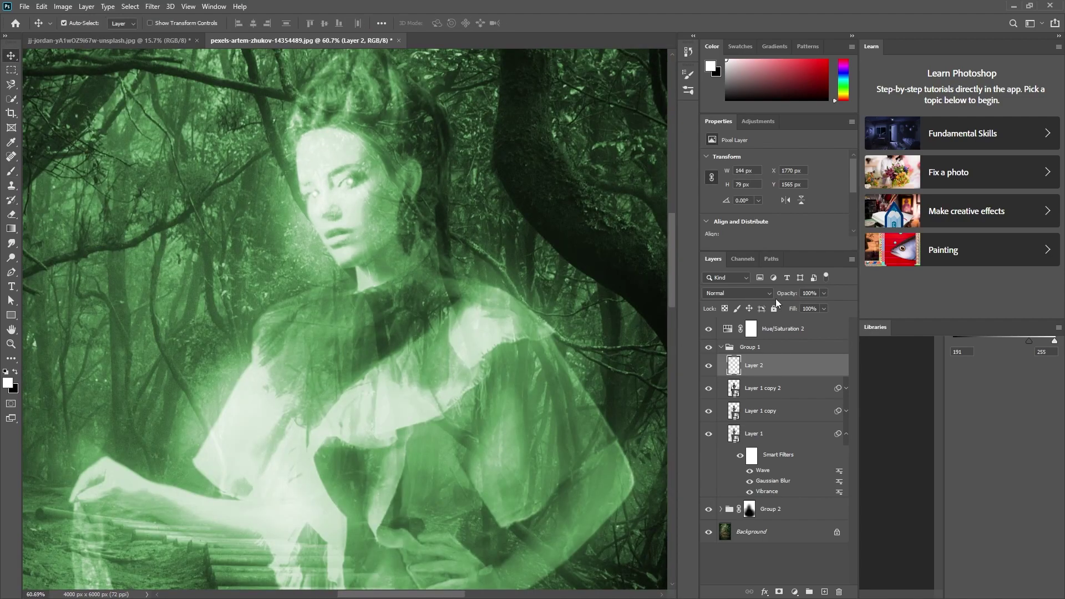
{"action": "key", "text": "shift+plus"}
{"action": "key", "text": "shift+plus"}
{"action": "key", "text": "shift+plus"}
{"action": "key", "text": "shift+plus"}
{"action": "key", "text": "shift+plus"}
{"action": "key", "text": "shift+plus"}
{"action": "key", "text": "shift+plus"}
{"action": "key", "text": "shift+plus"}
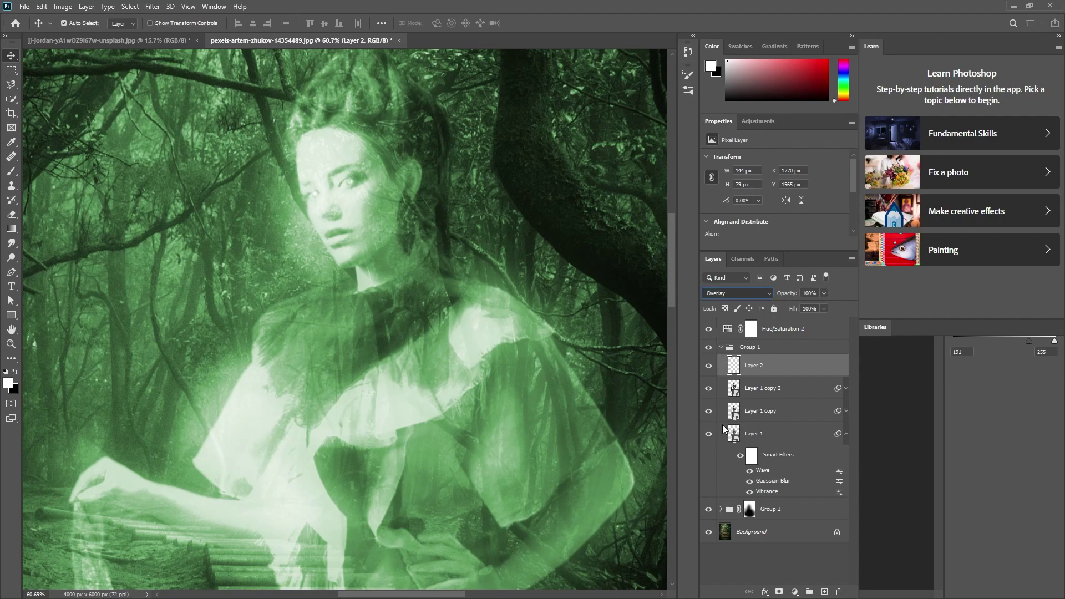
{"action": "key", "text": "shift+plus"}
{"action": "key", "text": "shift+plus"}
{"action": "key", "text": "shift+plus"}
{"action": "key", "text": "shift+plus"}
{"action": "key", "text": "shift+plus"}
{"action": "key", "text": "shift+minus"}
{"action": "key", "text": "shift+minus"}
{"action": "key", "text": "shift+minus"}
{"action": "key", "text": "shift+minus"}
{"action": "key", "text": "shift+minus"}
{"action": "key", "text": "shift+minus"}
{"action": "key", "text": "shift+minus"}
{"action": "key", "text": "shift+minus"}
{"action": "key", "text": "shift+minus"}
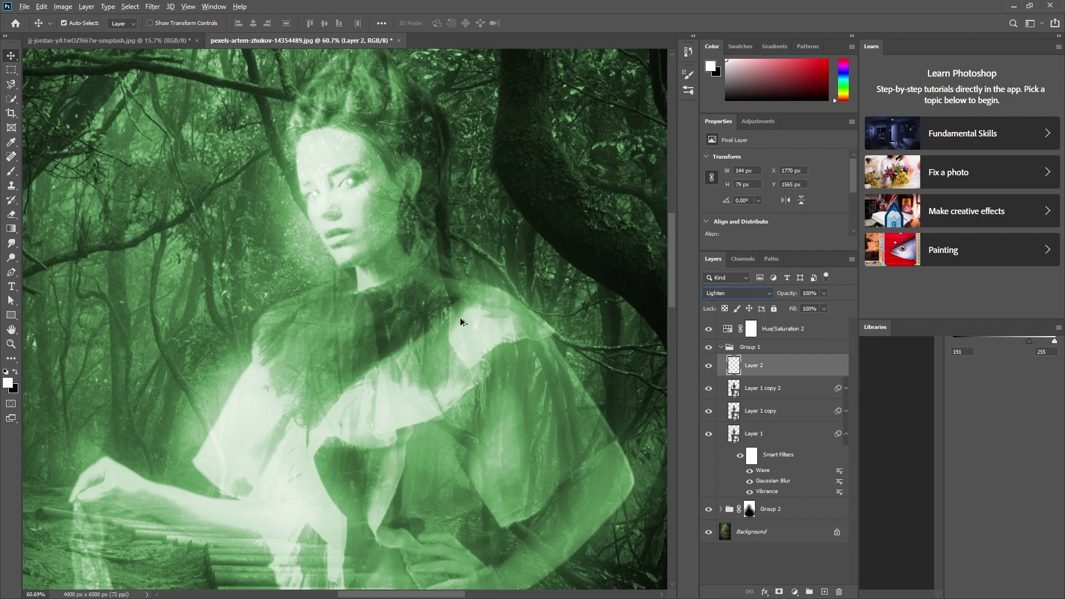
{"action": "scroll", "coordinate": [481, 268], "scroll_direction": "down", "scroll_amount": 3}
{"action": "scroll", "coordinate": [332, 229], "scroll_direction": "down", "scroll_amount": 3}
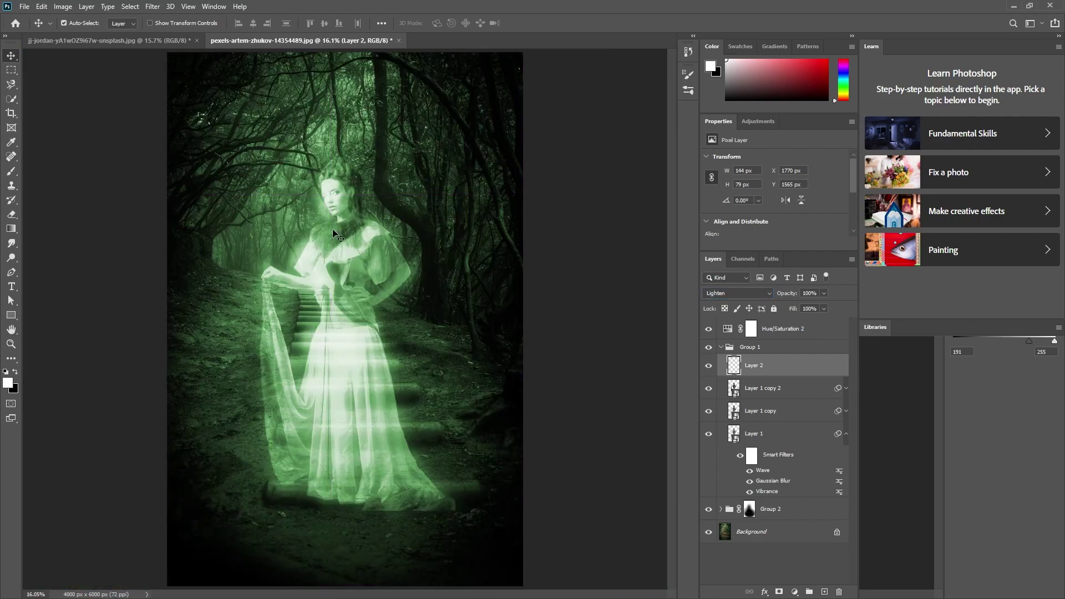
{"action": "scroll", "coordinate": [339, 235], "scroll_direction": "up", "scroll_amount": 4}
{"action": "scroll", "coordinate": [339, 235], "scroll_direction": "down", "scroll_amount": 1}
{"action": "scroll", "coordinate": [338, 235], "scroll_direction": "down", "scroll_amount": 5}
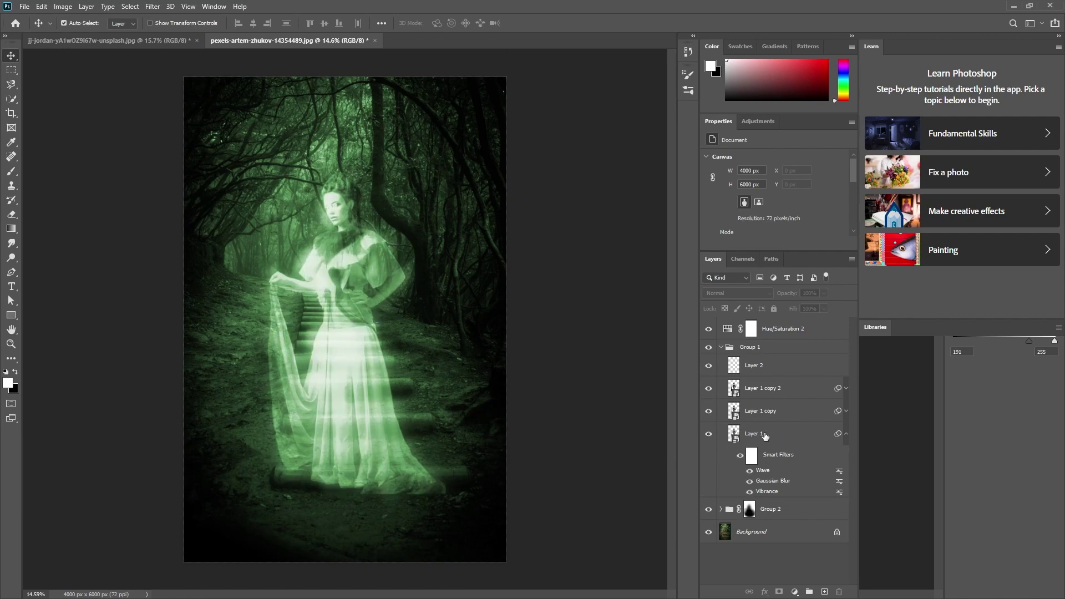
Step: Inspect Layer 1 and Layer 1 copy's smart filters, then hide Layer 1 copy 2
{"action": "left_click", "coordinate": [764, 436]}
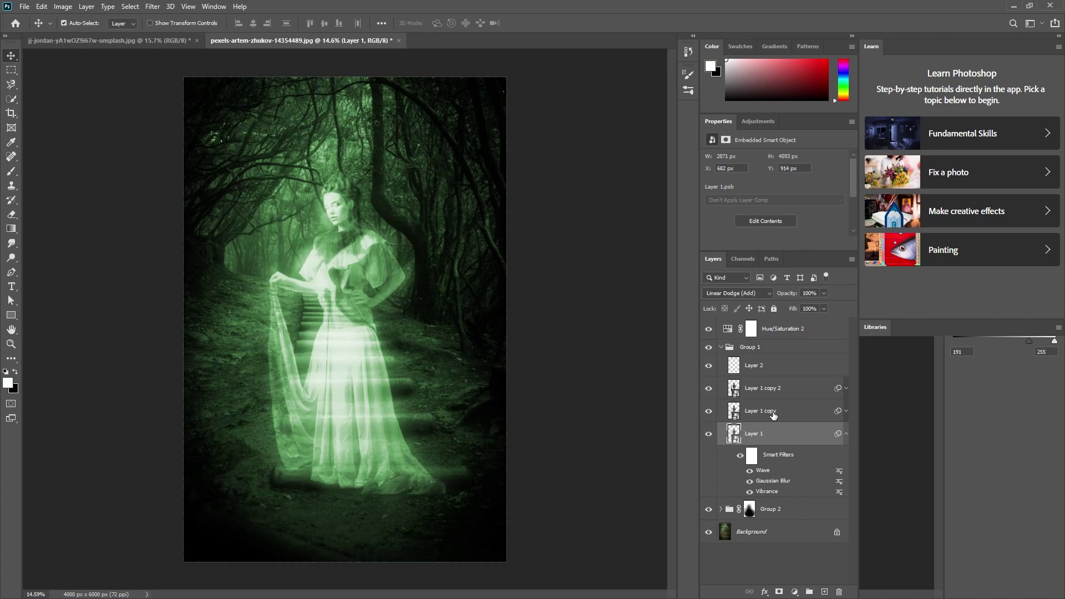
{"action": "left_click", "coordinate": [774, 413]}
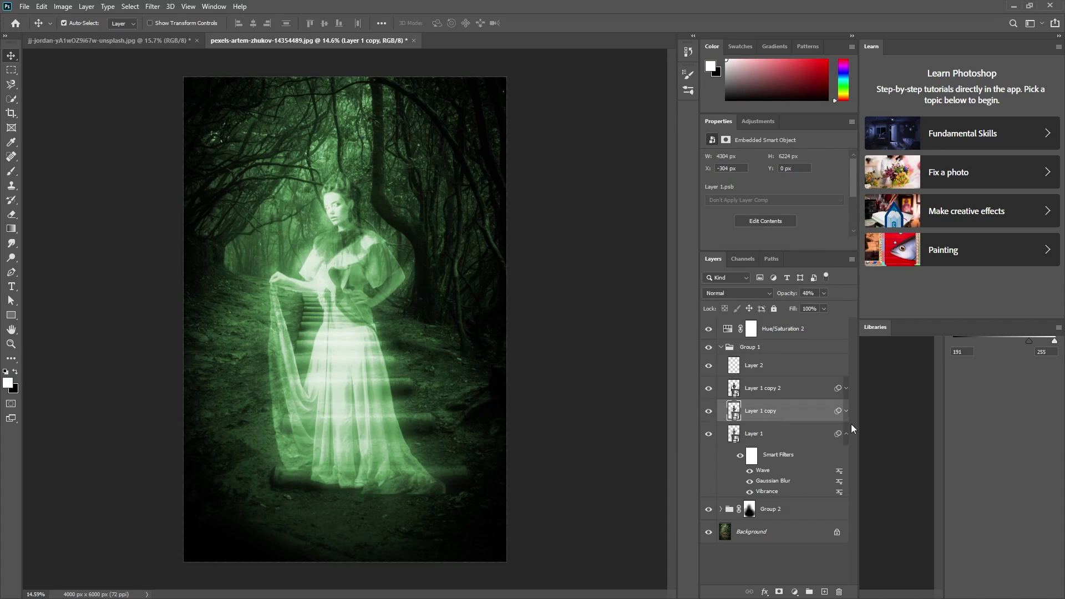
{"action": "left_click", "coordinate": [846, 433]}
{"action": "left_click", "coordinate": [846, 410]}
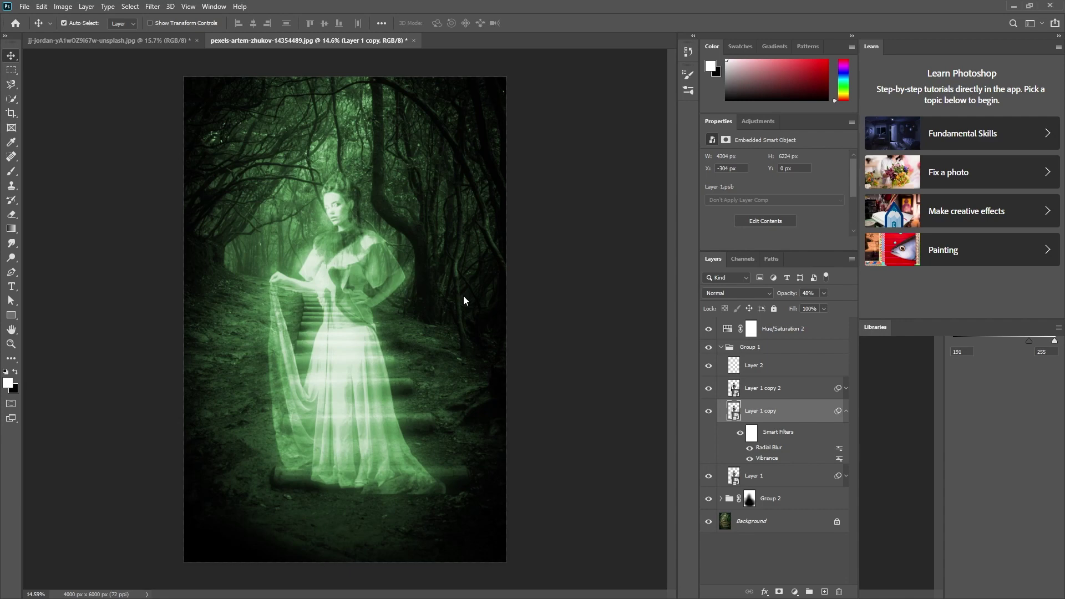
{"action": "left_click", "coordinate": [769, 394]}
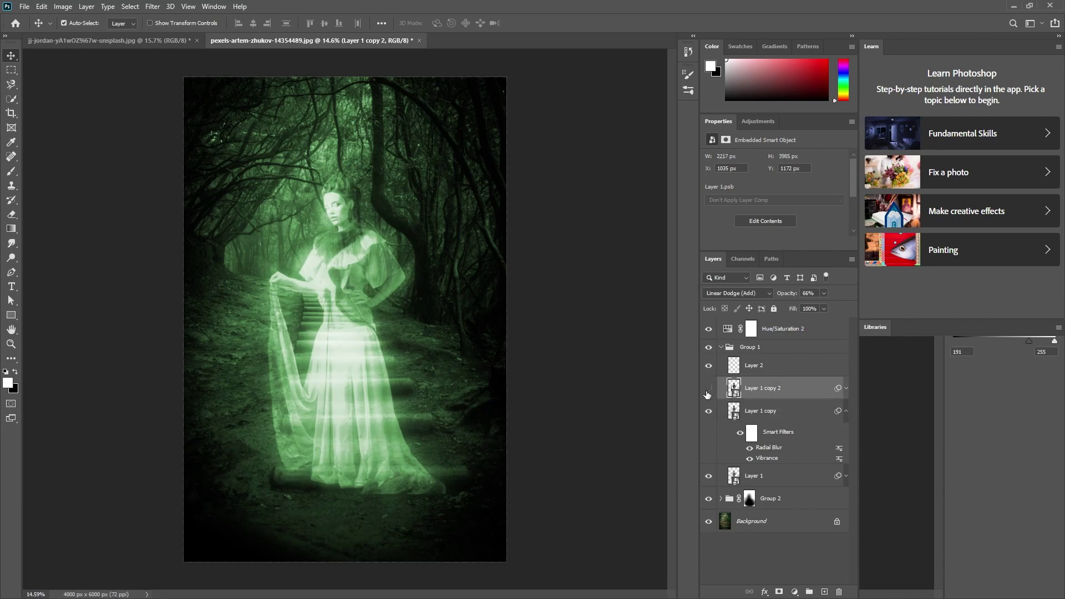
{"action": "left_click", "coordinate": [708, 389]}
{"action": "left_click", "coordinate": [777, 414]}
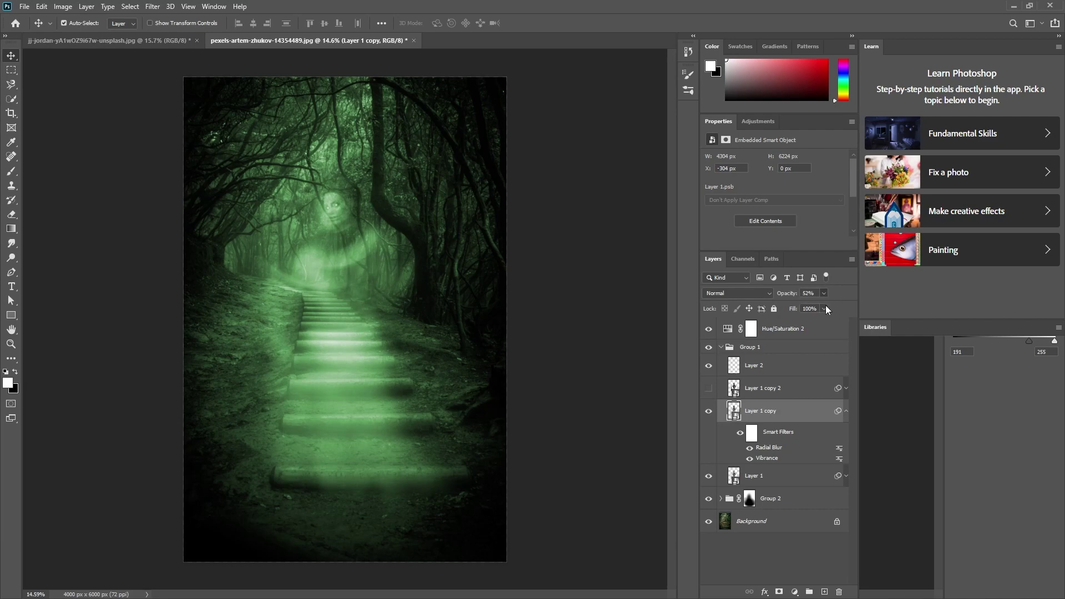
Step: Try Multiply, Darker Color and Screen blending on Layer 1 copy at varying opacity
{"action": "key", "text": "6"}
{"action": "key", "text": "2"}
{"action": "left_click", "coordinate": [738, 292]}
{"action": "left_click", "coordinate": [716, 341]}
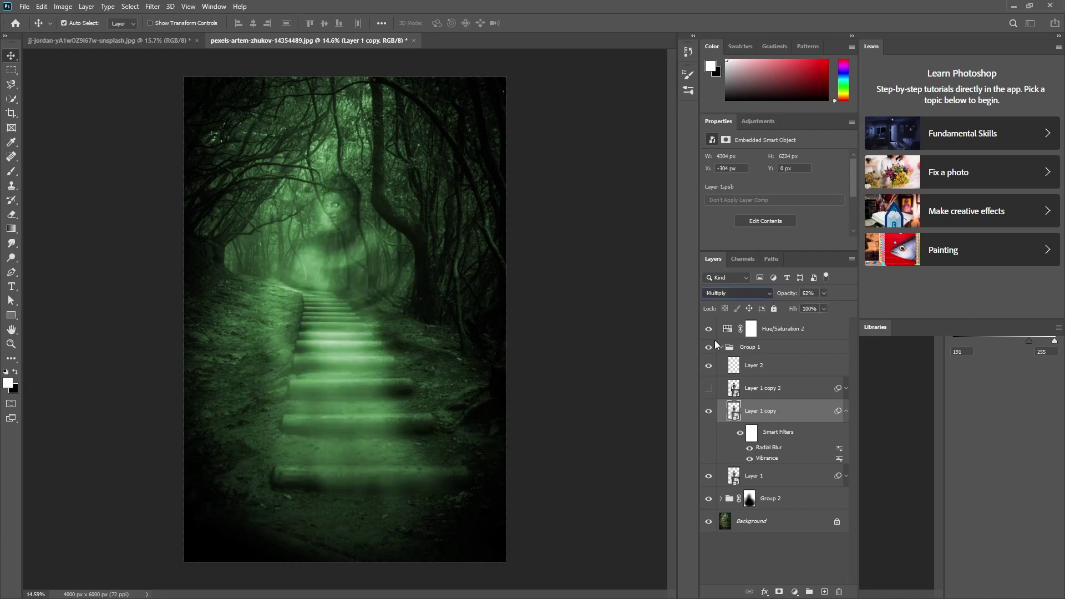
{"action": "key", "text": "Down"}
{"action": "key", "text": "Down"}
{"action": "key", "text": "Down"}
{"action": "key", "text": "Down"}
{"action": "key", "text": "Down"}
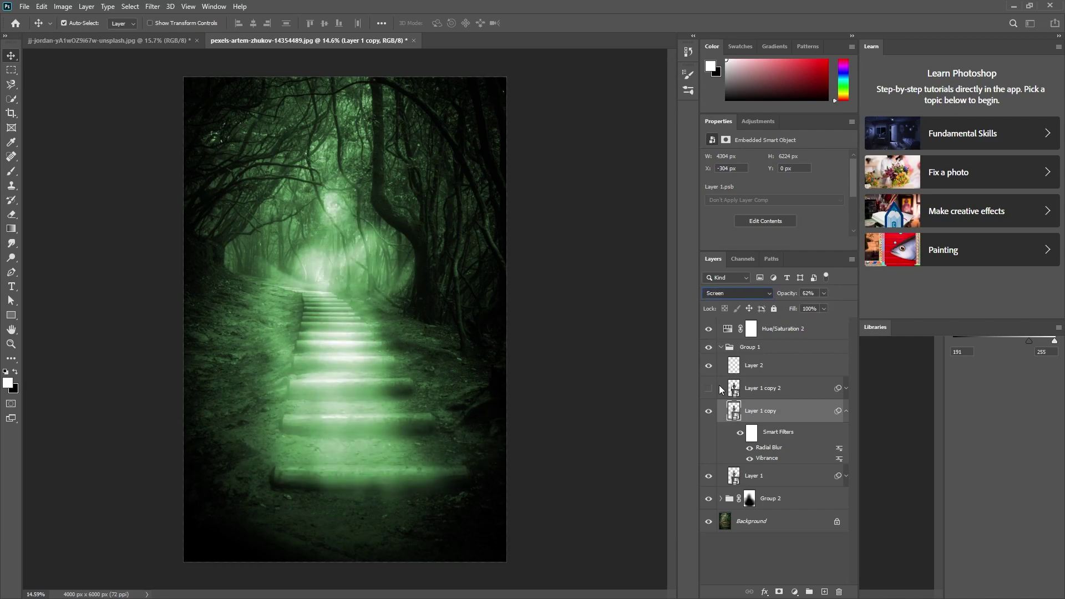
{"action": "key", "text": "Up"}
{"action": "key", "text": "Down"}
{"action": "key", "text": "0"}
Step: Show Layer 1 copy 2, set Layer 1 copy to Normal at about half opacity, and compare with Layer 2 toggled
{"action": "left_click", "coordinate": [708, 388]}
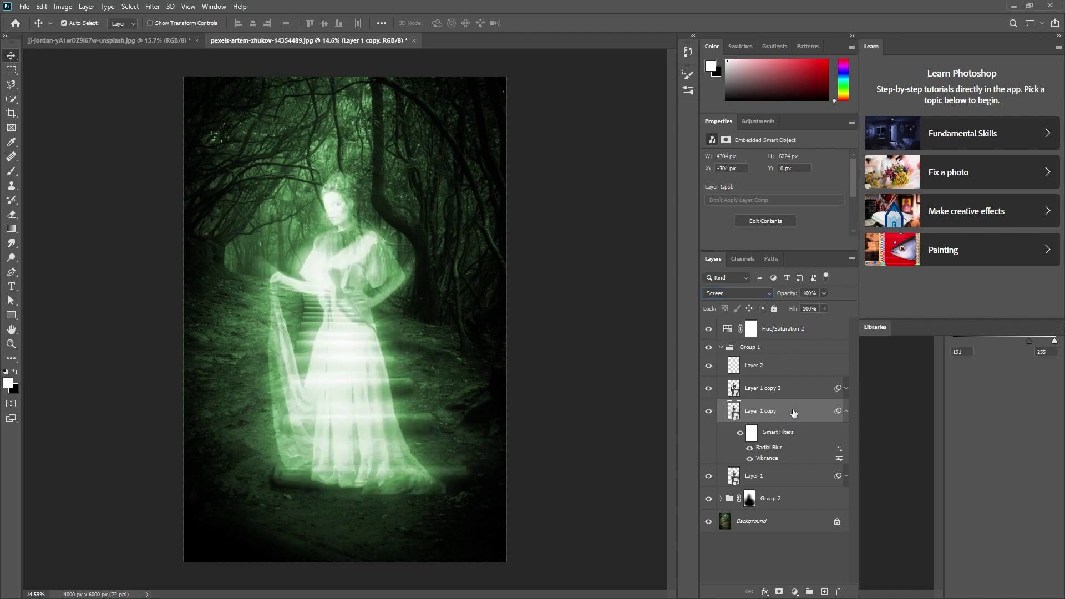
{"action": "key", "text": "0"}
{"action": "key", "text": "8"}
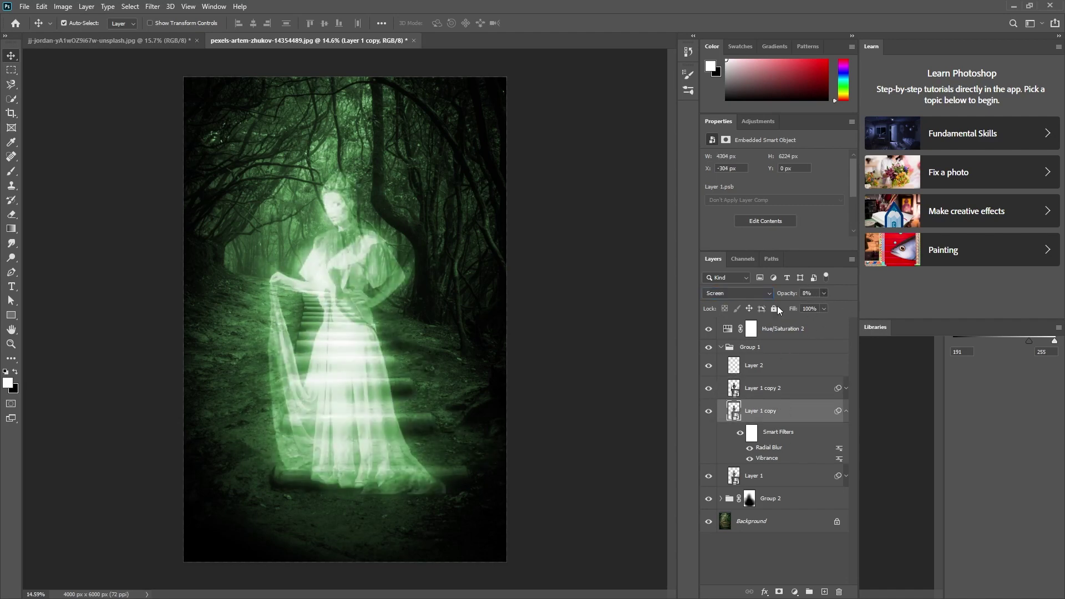
{"action": "key", "text": "shift+alt+n"}
{"action": "key", "text": "2"}
{"action": "key", "text": "3"}
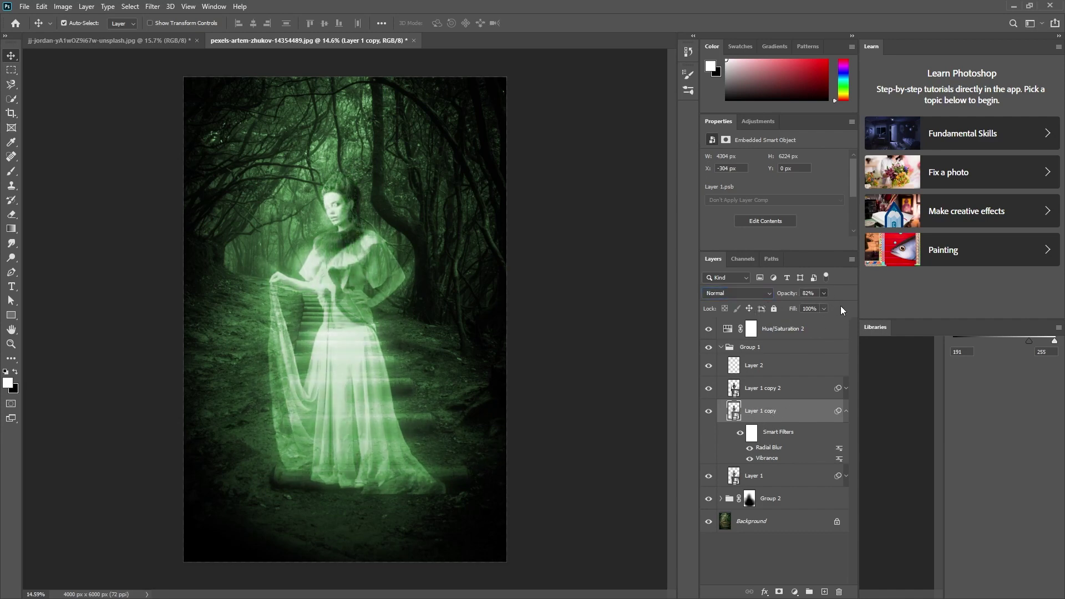
{"action": "key", "text": "5"}
{"action": "key", "text": "4"}
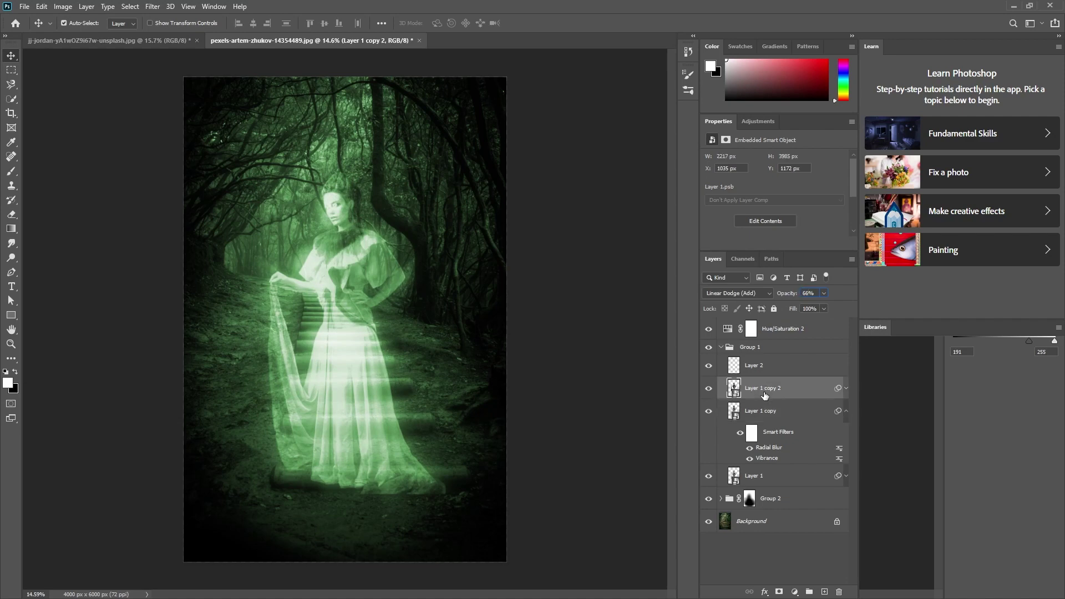
{"action": "left_click", "coordinate": [758, 372]}
{"action": "left_click", "coordinate": [708, 366]}
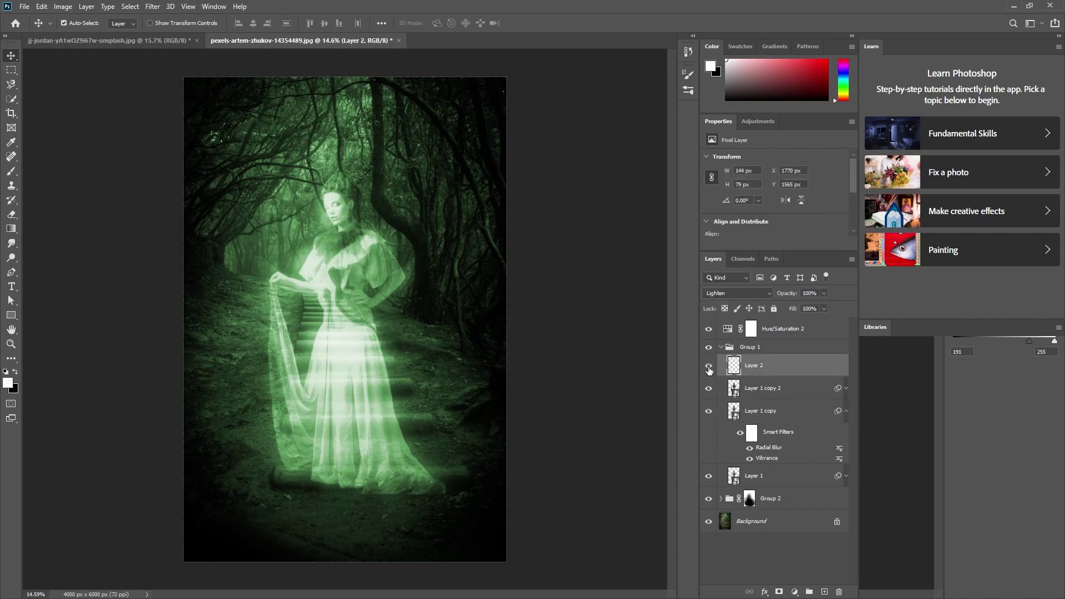
Step: Expand Group 2 and set Levels 1's midtones to about 0.90
{"action": "left_click", "coordinate": [708, 499]}
{"action": "left_click", "coordinate": [721, 347]}
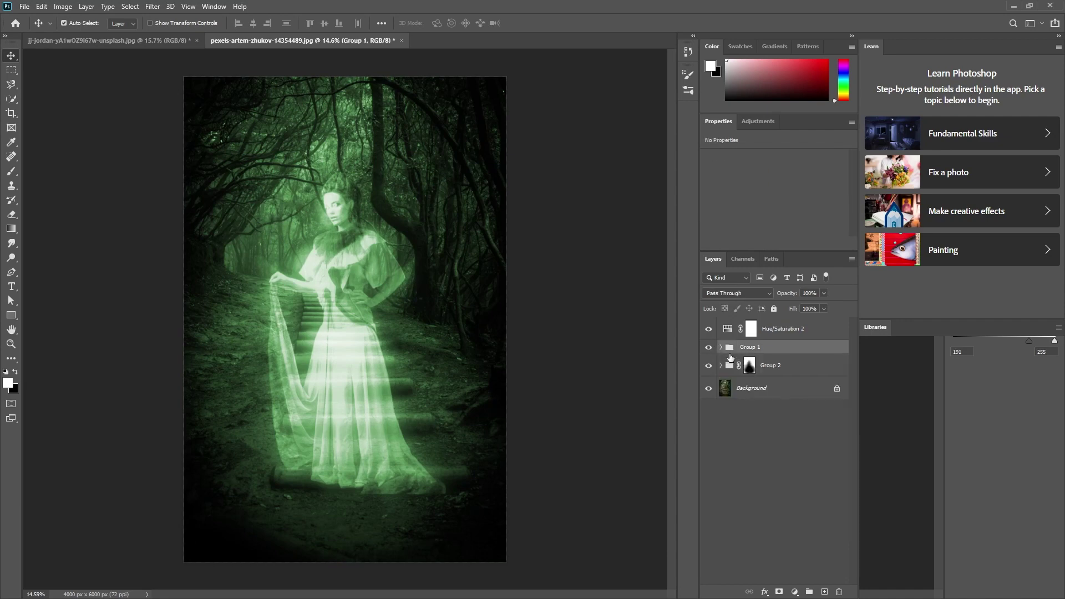
{"action": "left_click", "coordinate": [721, 365]}
{"action": "left_click", "coordinate": [794, 390]}
{"action": "left_click", "coordinate": [766, 429]}
{"action": "left_click", "coordinate": [759, 410]}
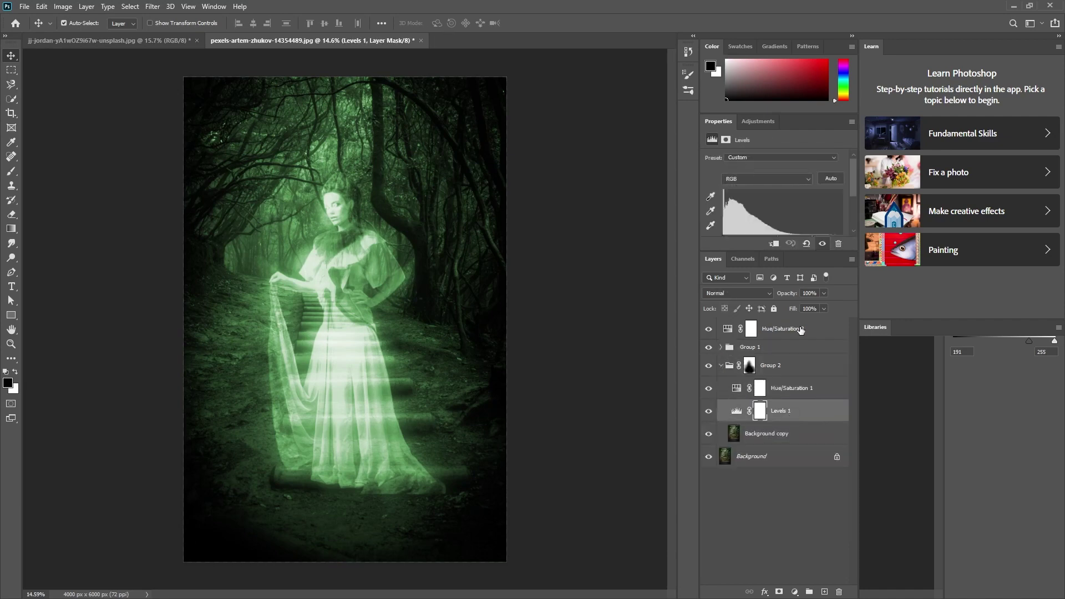
{"action": "left_click_drag", "start_coordinate": [767, 194], "coordinate": [848, 196]}
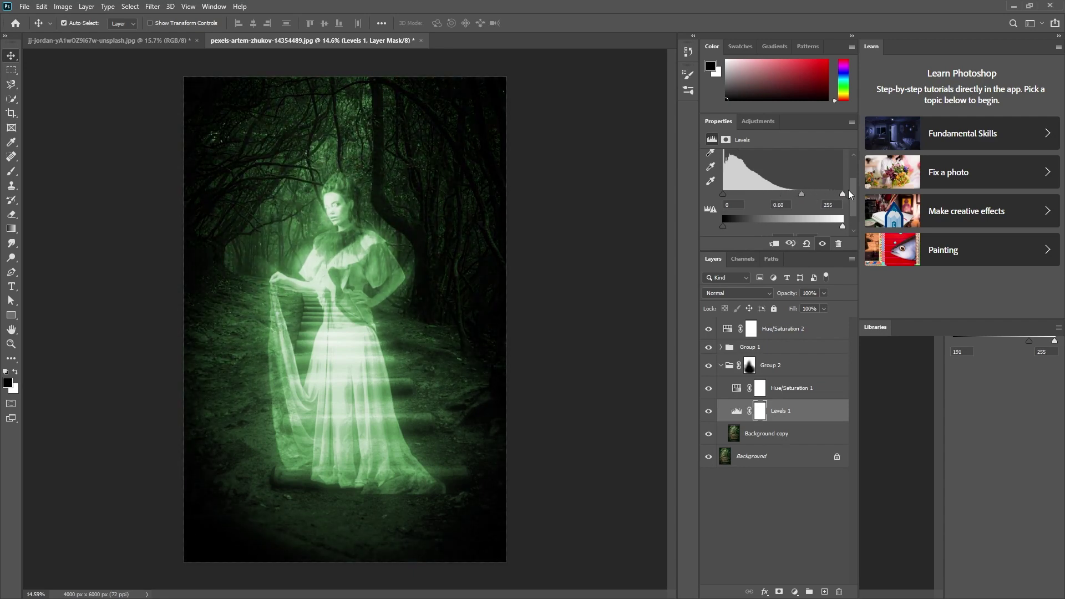
{"action": "left_click_drag", "start_coordinate": [801, 201], "coordinate": [792, 197]}
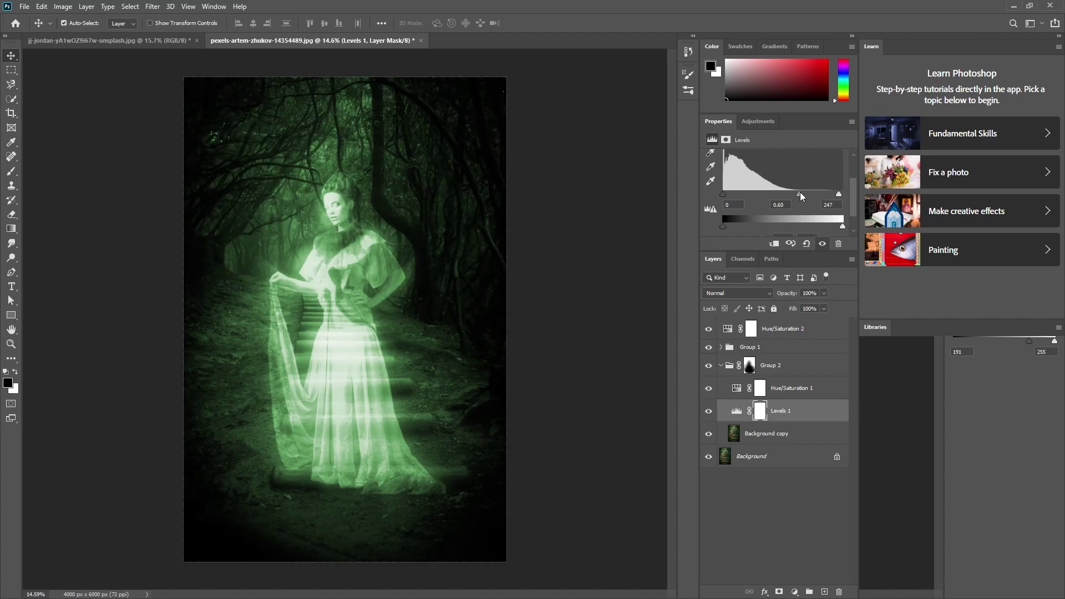
{"action": "mouse_move", "coordinate": [793, 196]}
{"action": "left_mouse_down"}
{"action": "mouse_move", "coordinate": [831, 193]}
{"action": "mouse_move", "coordinate": [783, 196]}
{"action": "mouse_move", "coordinate": [842, 194]}
{"action": "mouse_move", "coordinate": [790, 193]}
{"action": "left_mouse_up"}
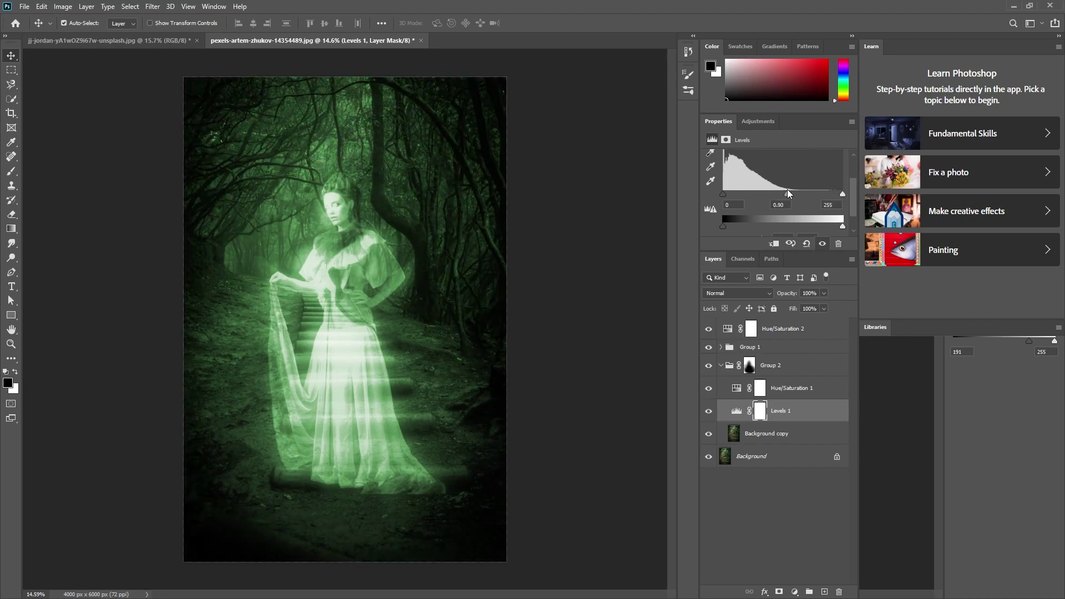
Step: Ease back Hue/Saturation 1's saturation on the forest background
{"action": "left_click", "coordinate": [781, 392]}
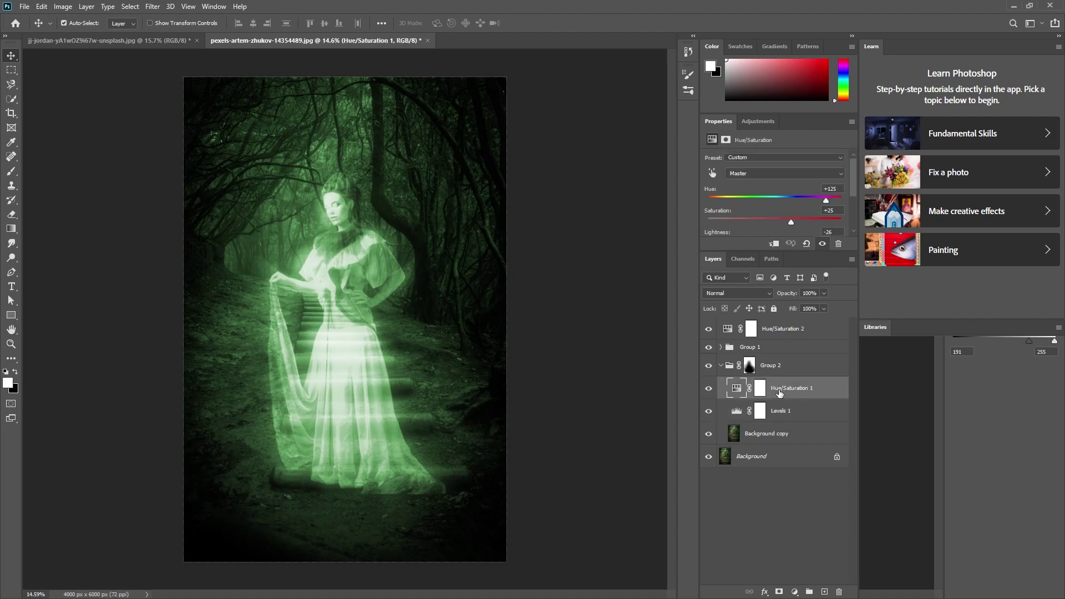
{"action": "left_click_drag", "start_coordinate": [743, 222], "coordinate": [787, 222]}
{"action": "scroll", "coordinate": [787, 225], "scroll_direction": "down", "scroll_amount": 2}
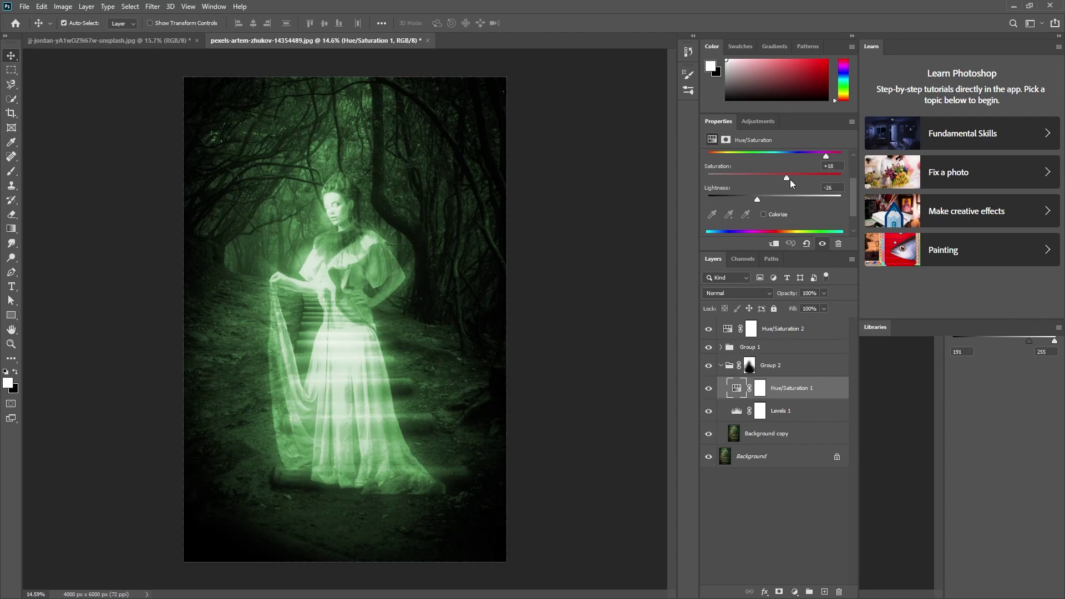
{"action": "left_click_drag", "start_coordinate": [797, 178], "coordinate": [792, 176]}
{"action": "left_click", "coordinate": [819, 166]}
{"action": "left_click", "coordinate": [749, 366]}
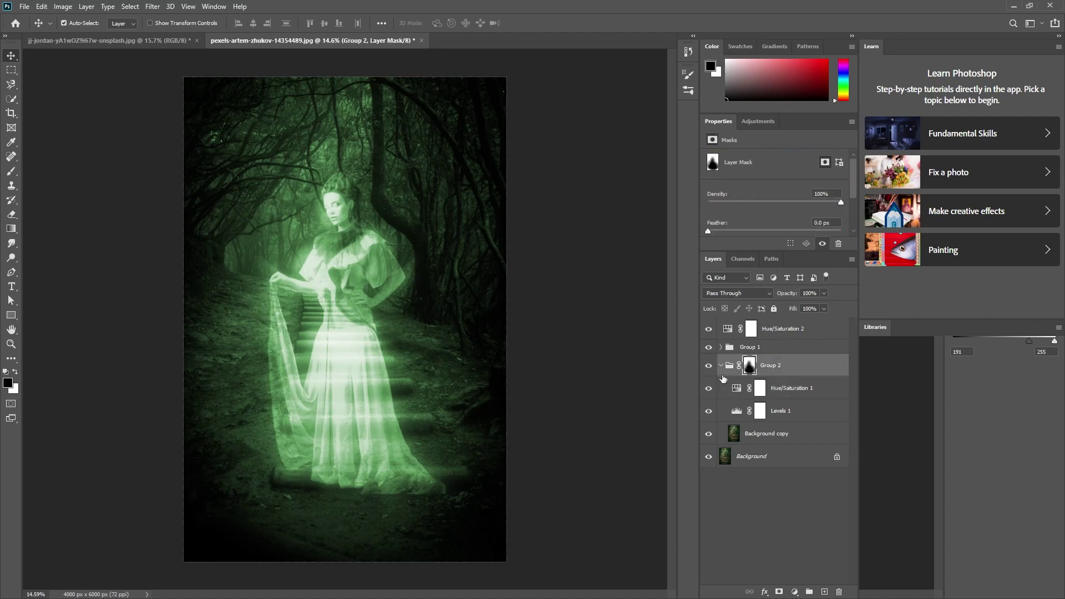
Step: Paint Group 2's mask with a large, low-opacity white brush around the dress and ground
{"action": "left_click", "coordinate": [782, 414]}
{"action": "left_click", "coordinate": [749, 365]}
{"action": "key", "text": "b"}
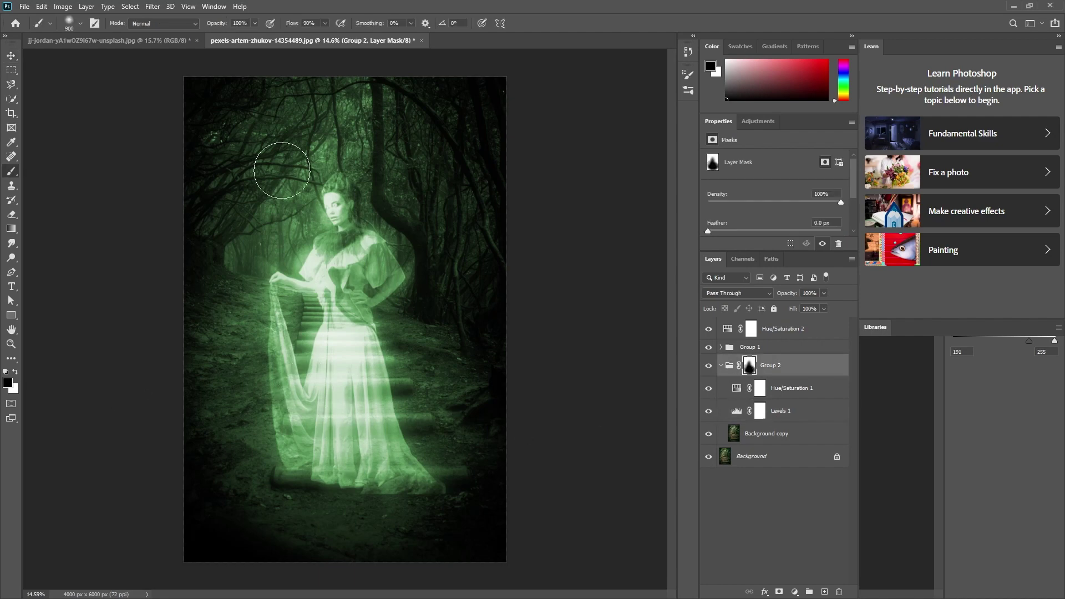
{"action": "key", "text": "2"}
{"action": "key", "text": "4"}
{"action": "key", "text": "x"}
{"action": "mouse_move", "coordinate": [253, 490]}
{"action": "left_mouse_down"}
{"action": "mouse_move", "coordinate": [357, 488]}
{"action": "mouse_move", "coordinate": [416, 511]}
{"action": "left_mouse_up"}
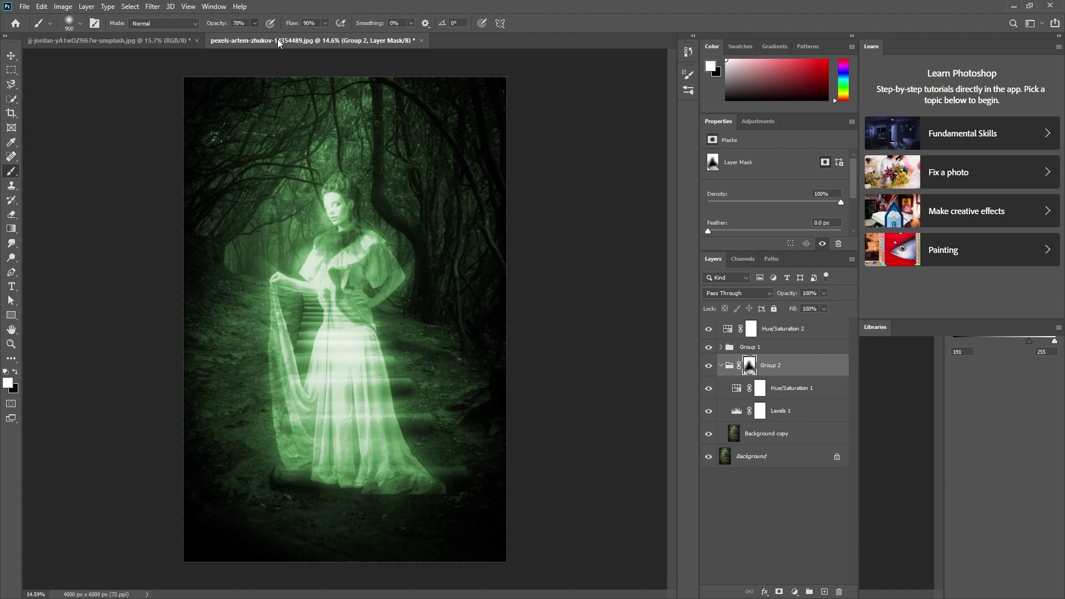
{"action": "left_click_drag", "start_coordinate": [233, 395], "coordinate": [239, 347]}
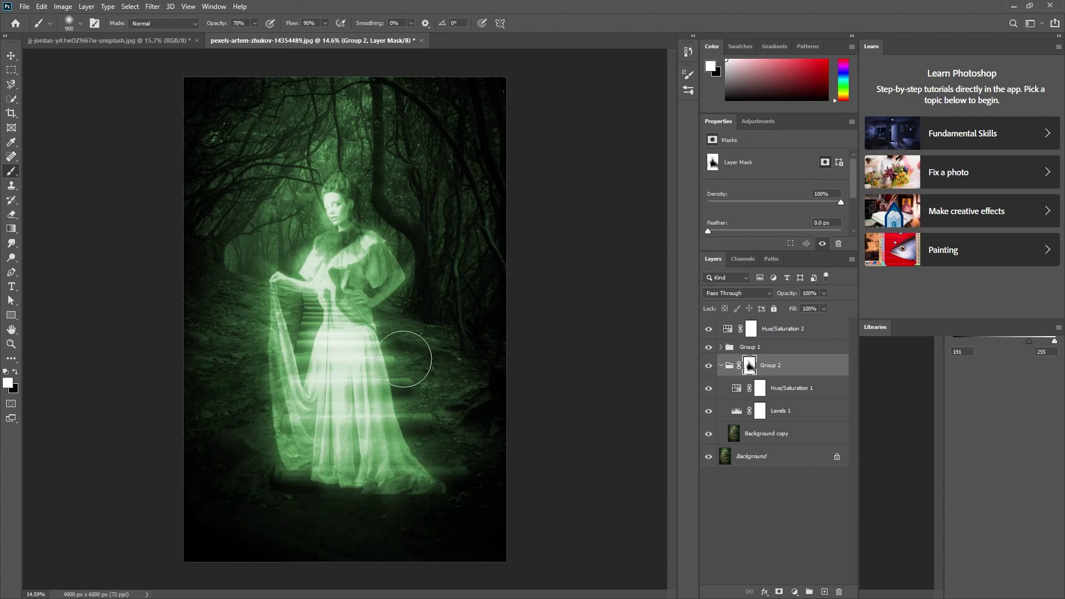
{"action": "left_click_drag", "start_coordinate": [403, 359], "coordinate": [374, 475]}
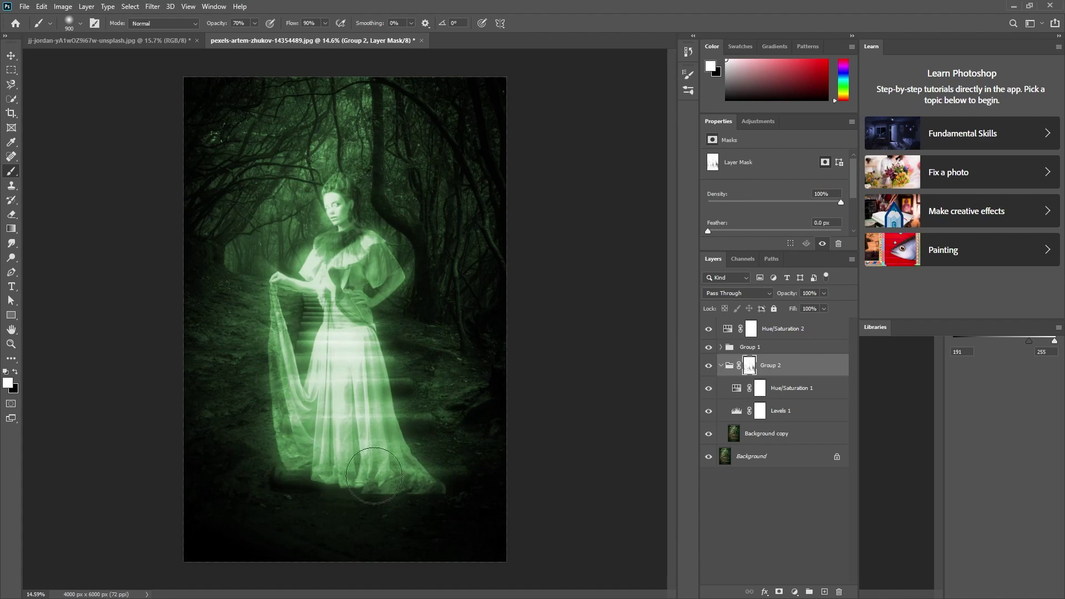
{"action": "left_click_drag", "start_coordinate": [412, 361], "coordinate": [438, 383]}
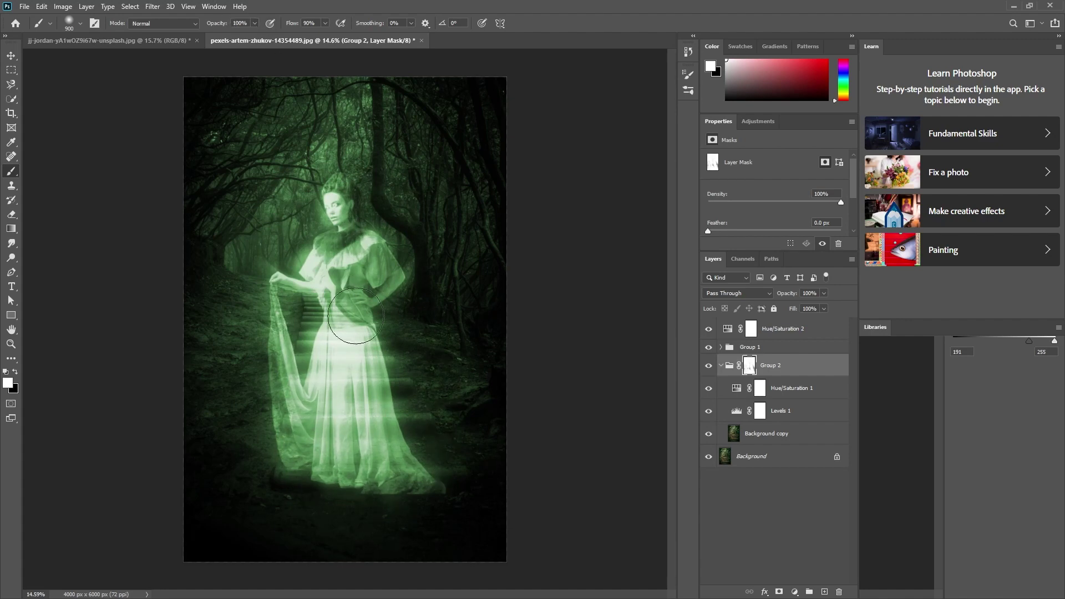
{"action": "left_click_drag", "start_coordinate": [464, 340], "coordinate": [455, 377]}
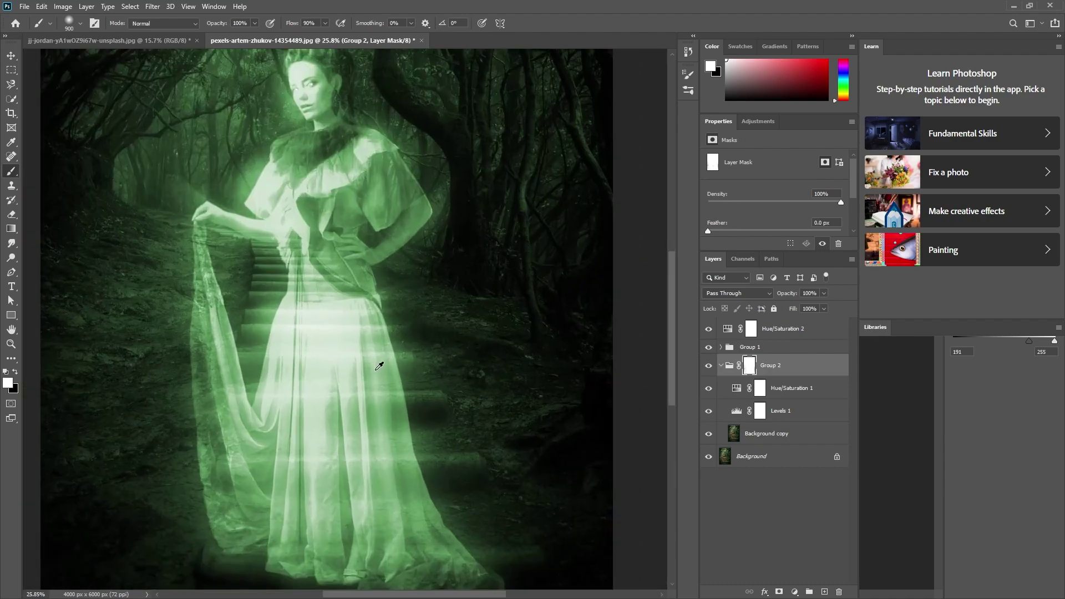
{"action": "scroll", "coordinate": [489, 409], "scroll_direction": "up", "scroll_amount": 1}
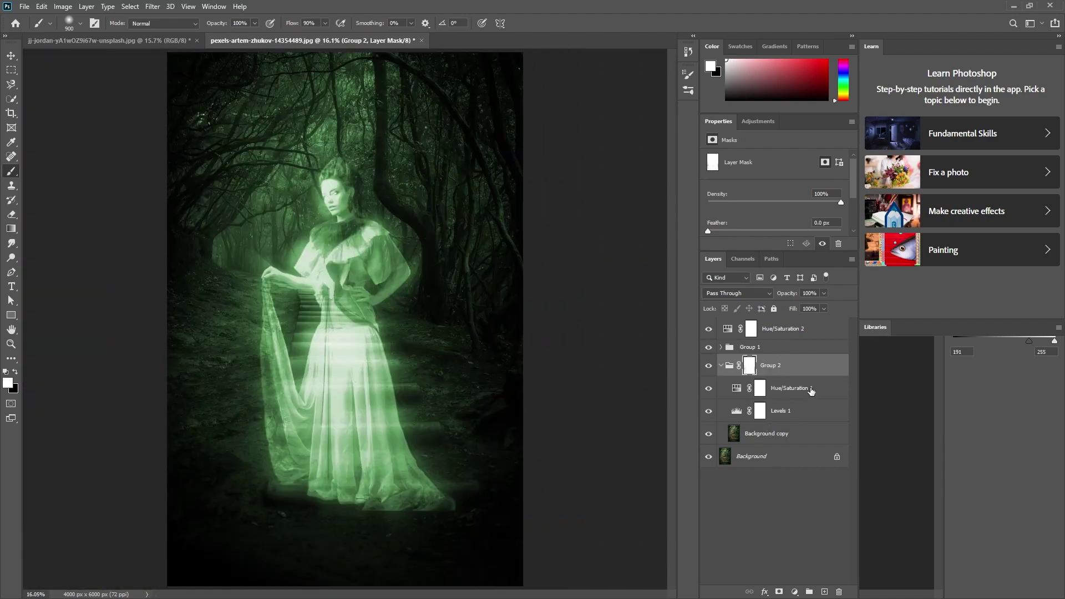
Step: Lower Levels 1's white point to about 190
{"action": "left_click", "coordinate": [812, 388]}
{"action": "left_click", "coordinate": [804, 411]}
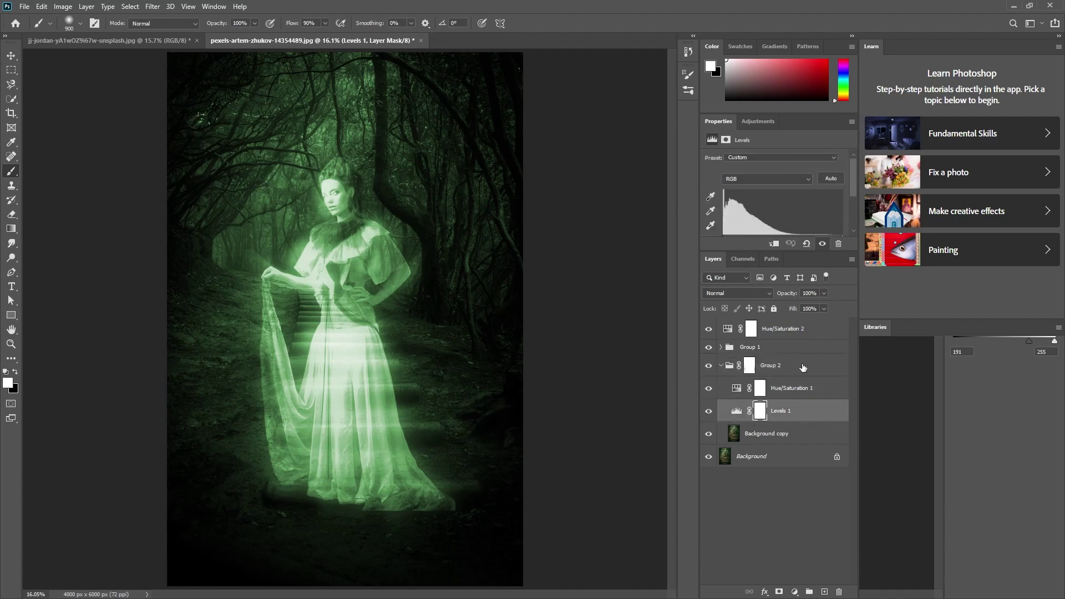
{"action": "left_click", "coordinate": [737, 411]}
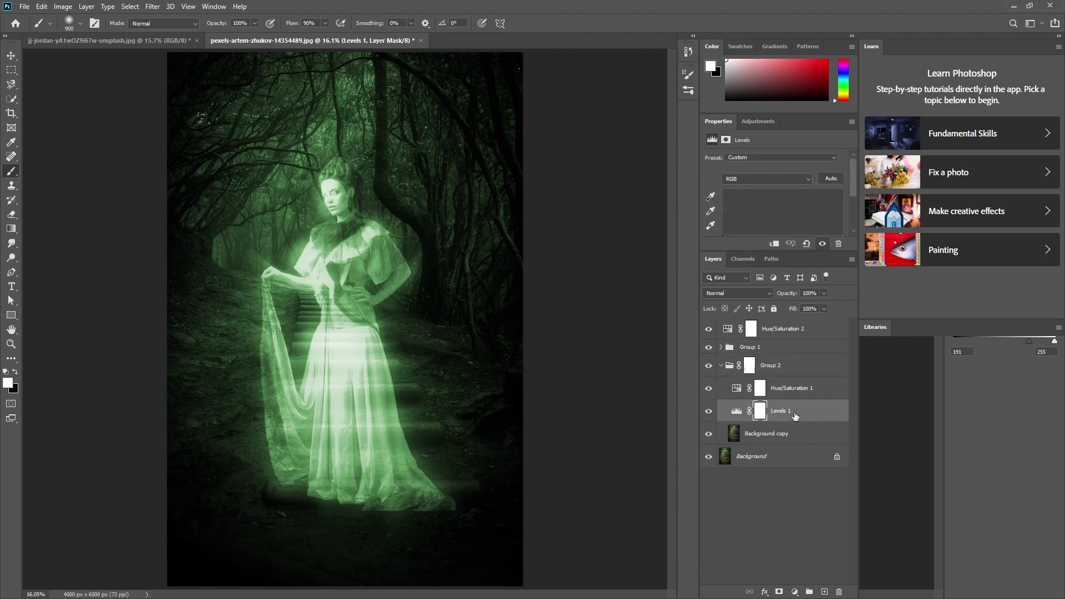
{"action": "left_click_drag", "start_coordinate": [838, 212], "coordinate": [783, 213]}
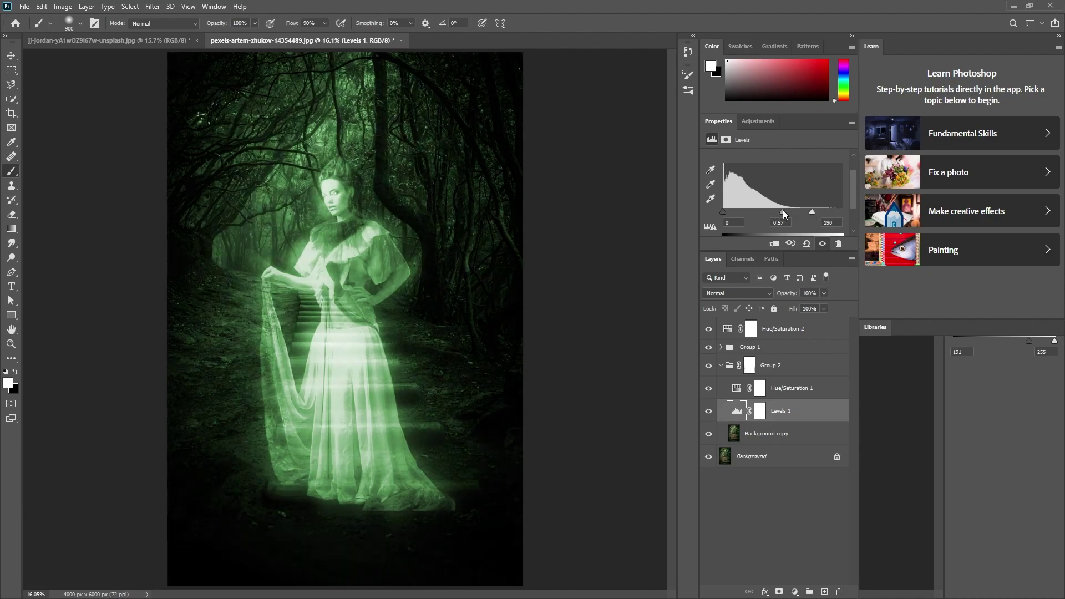
Step: Target Group 2's mask and paint black to hide the glow at the dress bottom
{"action": "left_click", "coordinate": [721, 365]}
{"action": "left_click", "coordinate": [750, 365]}
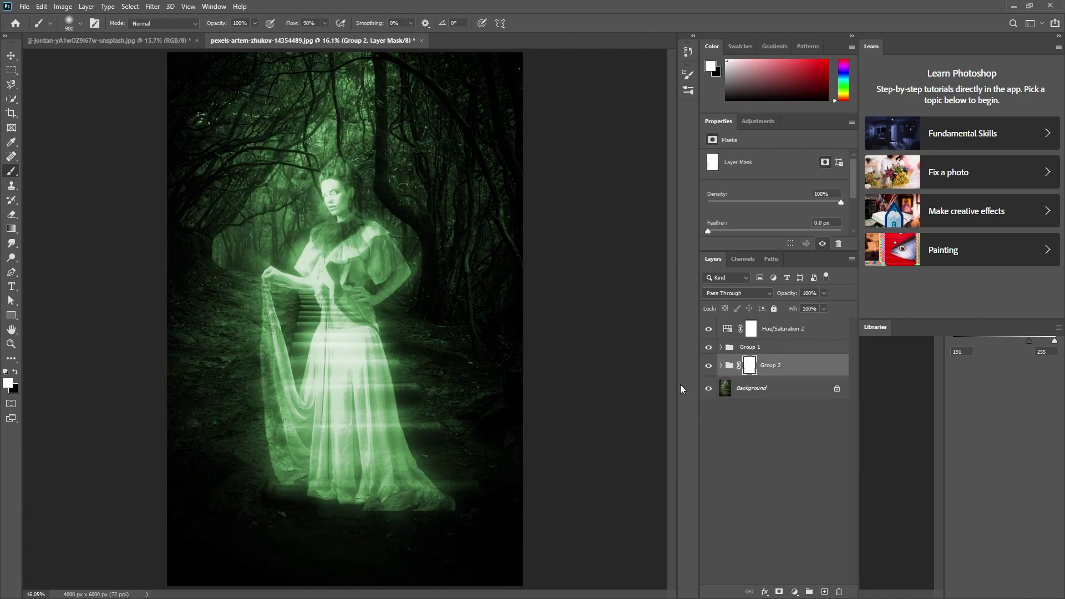
{"action": "scroll", "coordinate": [440, 376], "scroll_direction": "up", "scroll_amount": 1}
{"action": "left_click_drag", "start_coordinate": [465, 414], "coordinate": [381, 326]}
{"action": "key", "text": "bracketleft"}
{"action": "key", "text": "bracketleft"}
{"action": "key", "text": "bracketleft"}
{"action": "key", "text": "x"}
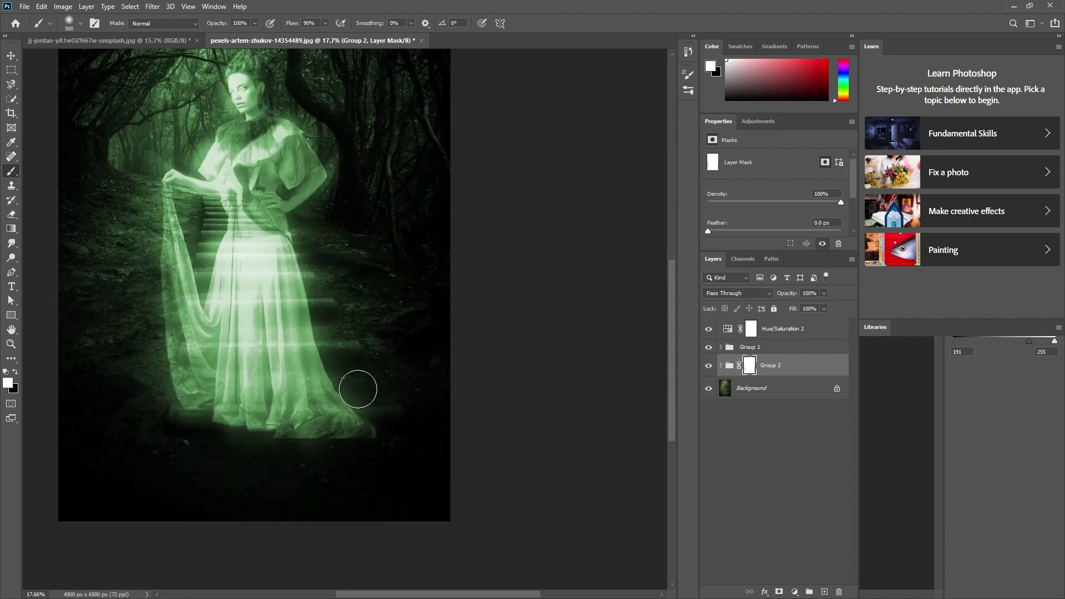
{"action": "left_click_drag", "start_coordinate": [369, 419], "coordinate": [198, 421]}
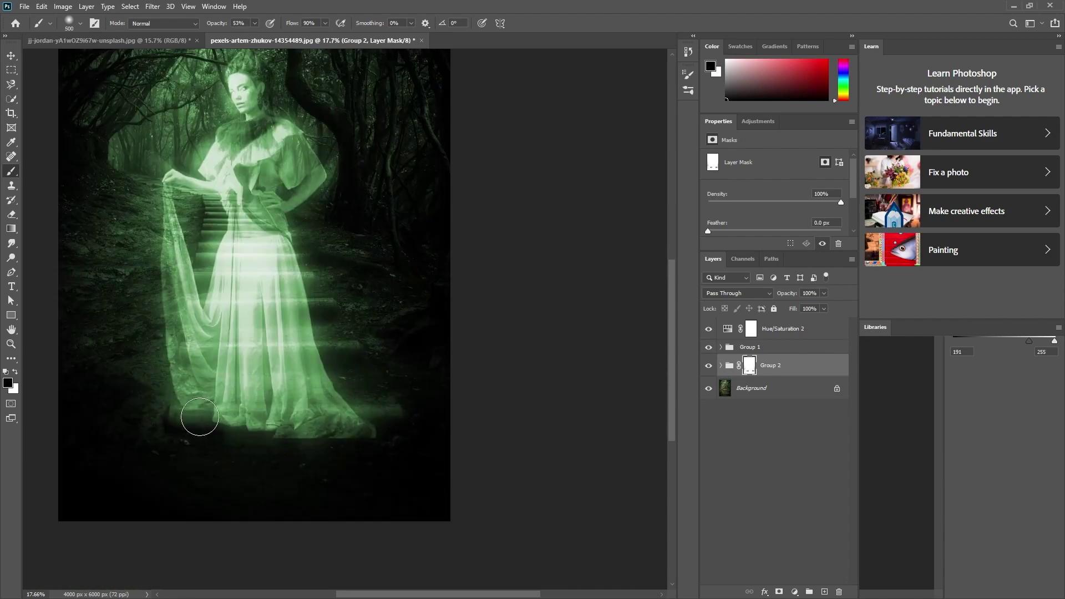
Step: Reveal the tree trunks and branches right of the figure and the central trunk through the glow
{"action": "left_click_drag", "start_coordinate": [342, 348], "coordinate": [364, 388]}
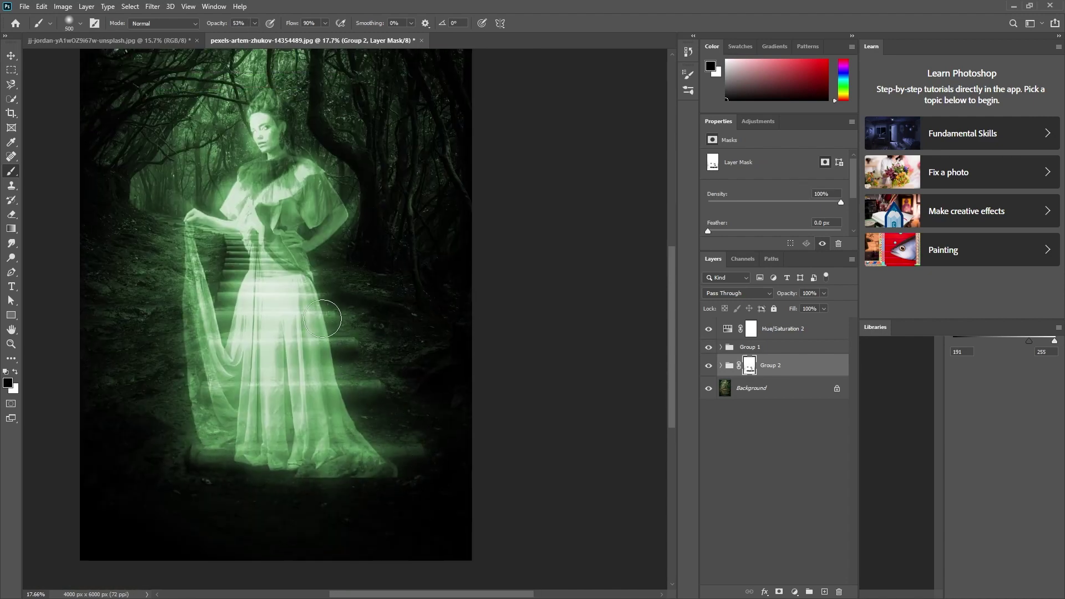
{"action": "left_click_drag", "start_coordinate": [428, 274], "coordinate": [411, 297]}
{"action": "scroll", "coordinate": [411, 298], "scroll_direction": "up", "scroll_amount": 5}
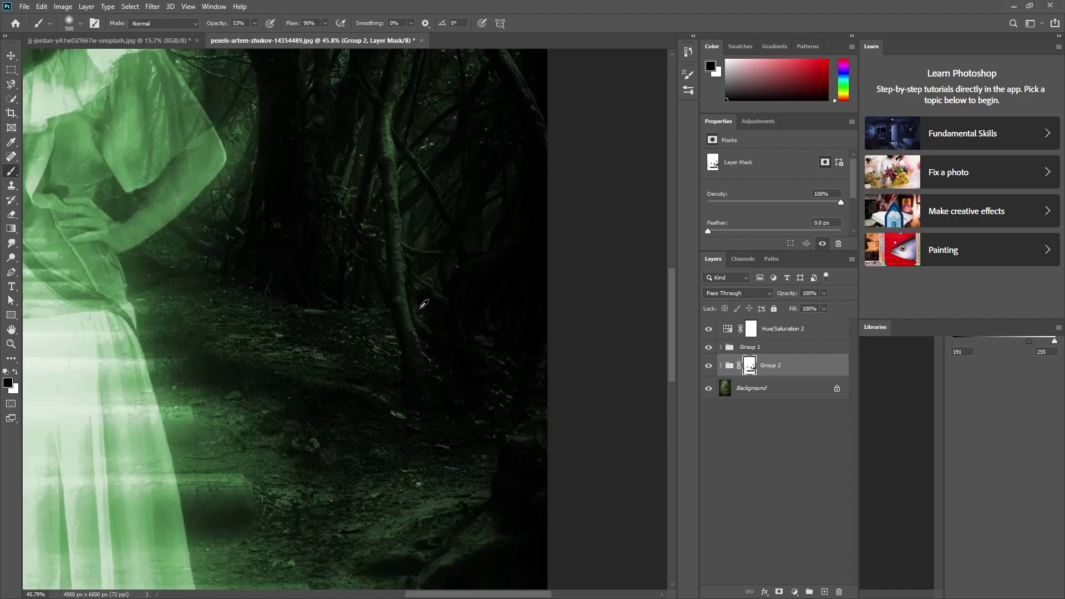
{"action": "scroll", "coordinate": [411, 305], "scroll_direction": "down", "scroll_amount": 3}
{"action": "key", "text": "bracketleft"}
{"action": "key", "text": "bracketleft"}
{"action": "key", "text": "bracketleft"}
{"action": "left_click_drag", "start_coordinate": [416, 71], "coordinate": [409, 307]}
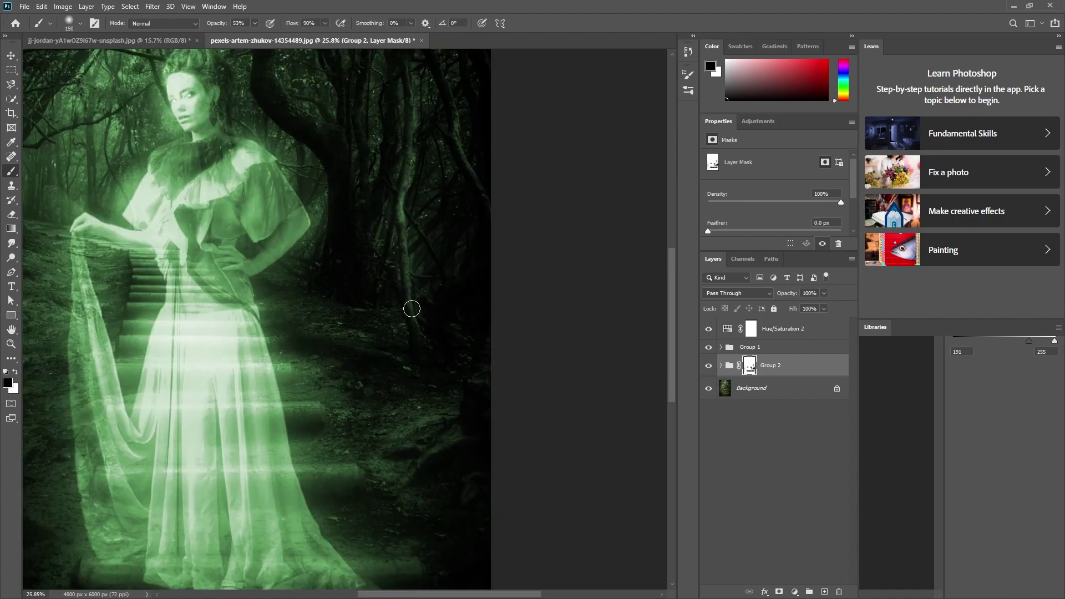
{"action": "left_click_drag", "start_coordinate": [440, 80], "coordinate": [473, 176]}
{"action": "mouse_move", "coordinate": [256, 92]}
{"action": "left_mouse_down"}
{"action": "mouse_move", "coordinate": [270, 59]}
{"action": "mouse_move", "coordinate": [348, 157]}
{"action": "mouse_move", "coordinate": [333, 259]}
{"action": "left_mouse_up"}
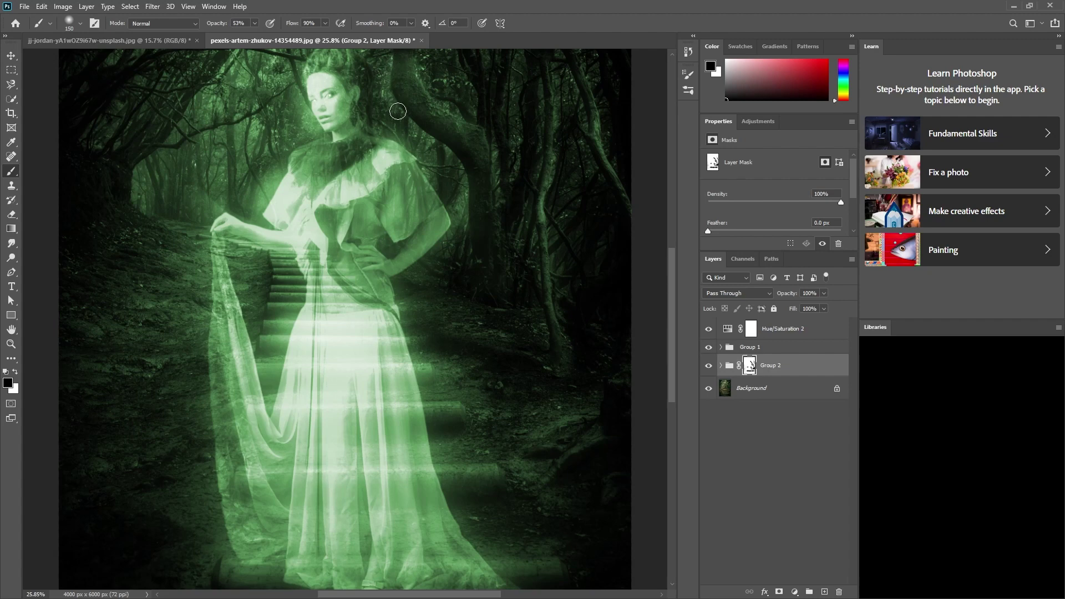
{"action": "mouse_move", "coordinate": [397, 112]}
{"action": "left_mouse_down"}
{"action": "mouse_move", "coordinate": [452, 155]}
{"action": "mouse_move", "coordinate": [480, 203]}
{"action": "left_mouse_up"}
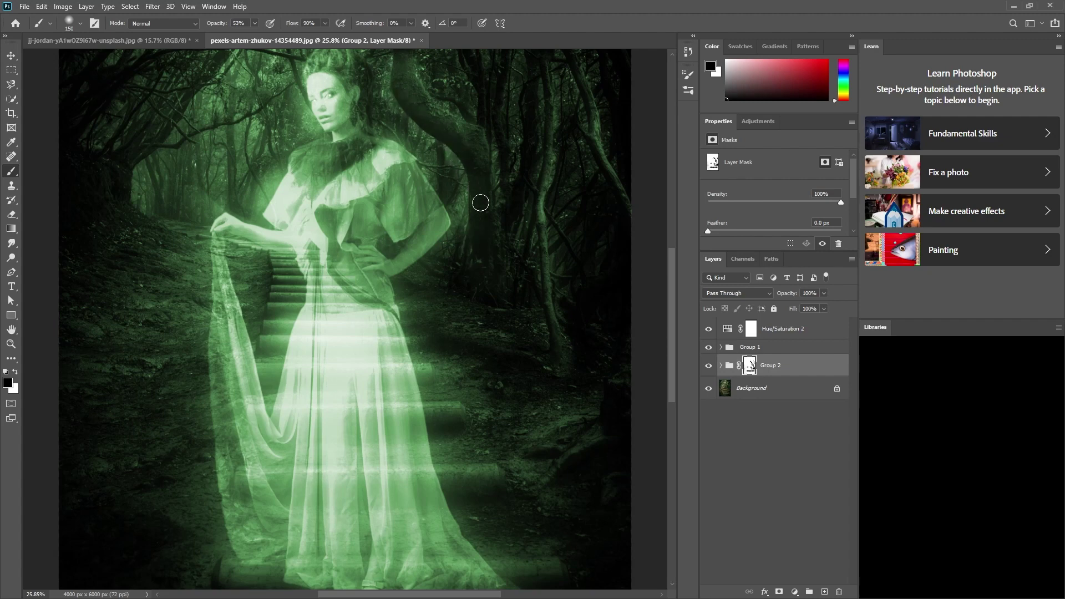
Step: Restore the glow over part of the right tree trunk with white
{"action": "key", "text": "x"}
{"action": "mouse_move", "coordinate": [417, 64]}
{"action": "left_mouse_down"}
{"action": "mouse_move", "coordinate": [499, 167]}
{"action": "mouse_move", "coordinate": [502, 200]}
{"action": "left_mouse_up"}
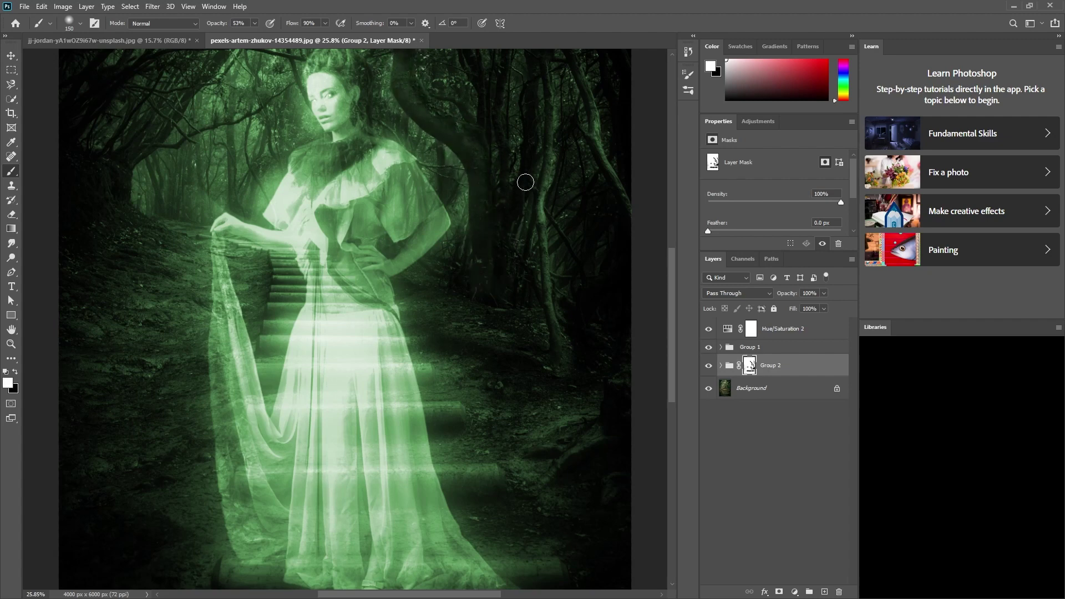
{"action": "key", "text": "x"}
Step: Hide the glow over the trees to the right of the woman with black
{"action": "scroll", "coordinate": [511, 147], "scroll_direction": "up", "scroll_amount": 5}
{"action": "key", "text": "bracketleft"}
{"action": "key", "text": "bracketleft"}
{"action": "key", "text": "bracketleft"}
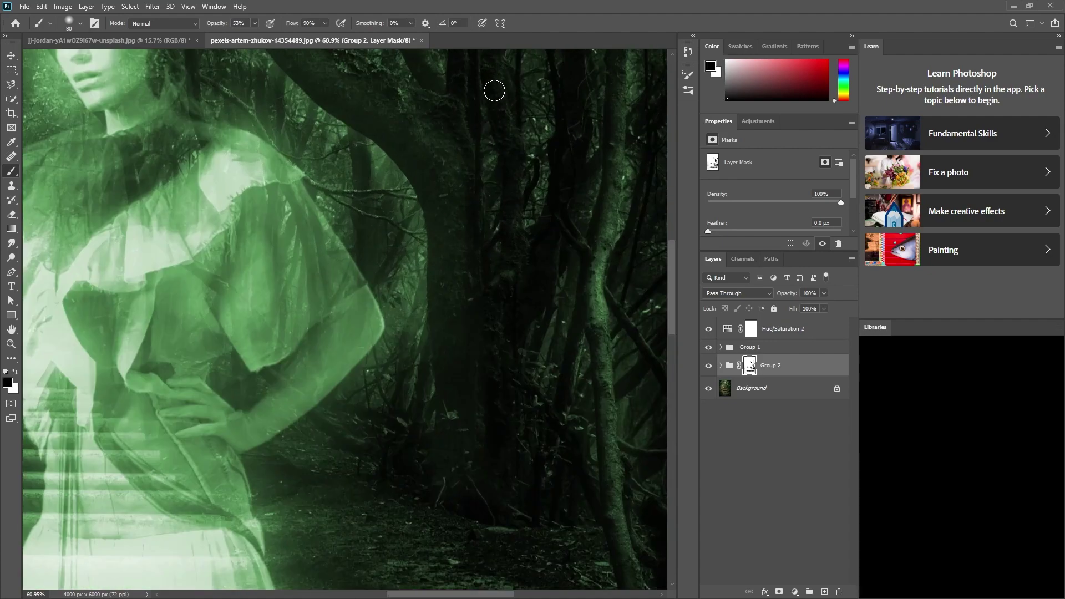
{"action": "scroll", "coordinate": [471, 249], "scroll_direction": "up", "scroll_amount": 2}
{"action": "scroll", "coordinate": [444, 222], "scroll_direction": "right", "scroll_amount": 2}
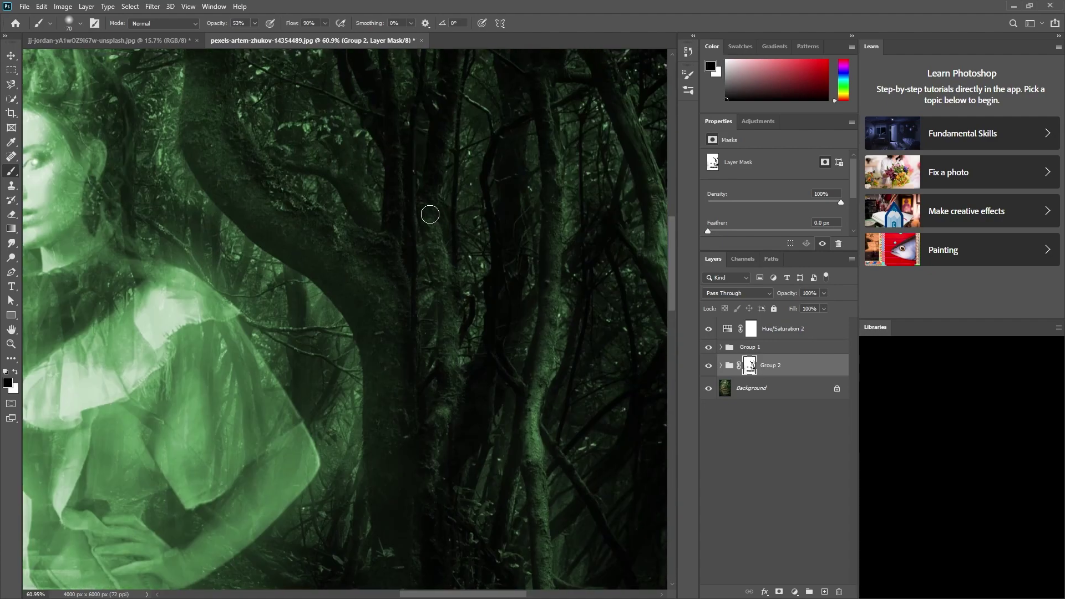
{"action": "scroll", "coordinate": [432, 194], "scroll_direction": "up", "scroll_amount": 3}
{"action": "scroll", "coordinate": [383, 156], "scroll_direction": "down", "scroll_amount": 8}
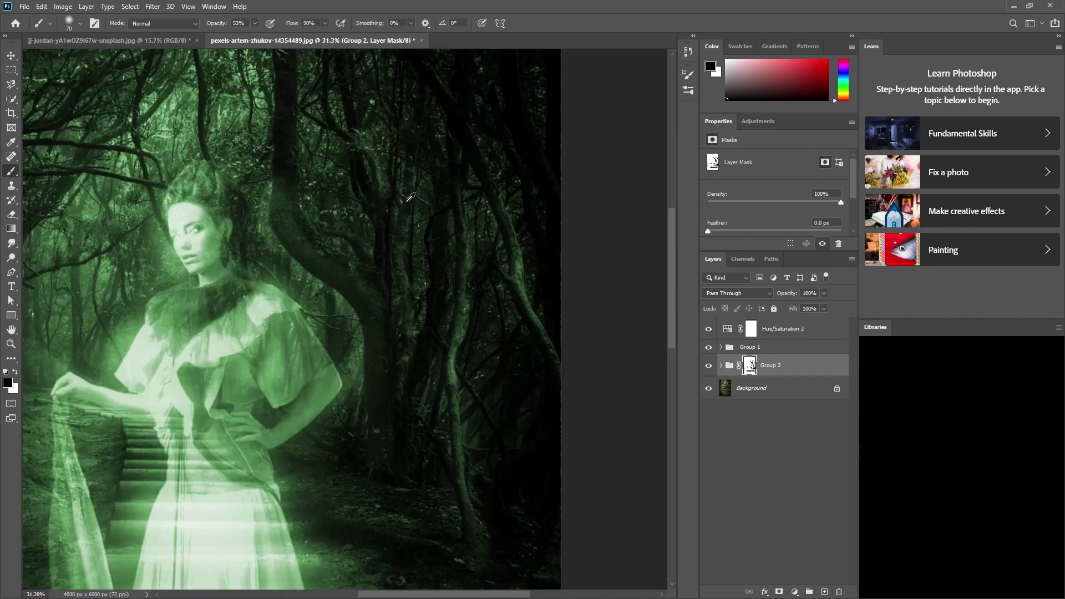
{"action": "scroll", "coordinate": [388, 256], "scroll_direction": "up", "scroll_amount": 2}
{"action": "scroll", "coordinate": [388, 256], "scroll_direction": "up", "scroll_amount": 2}
{"action": "key", "text": "x"}
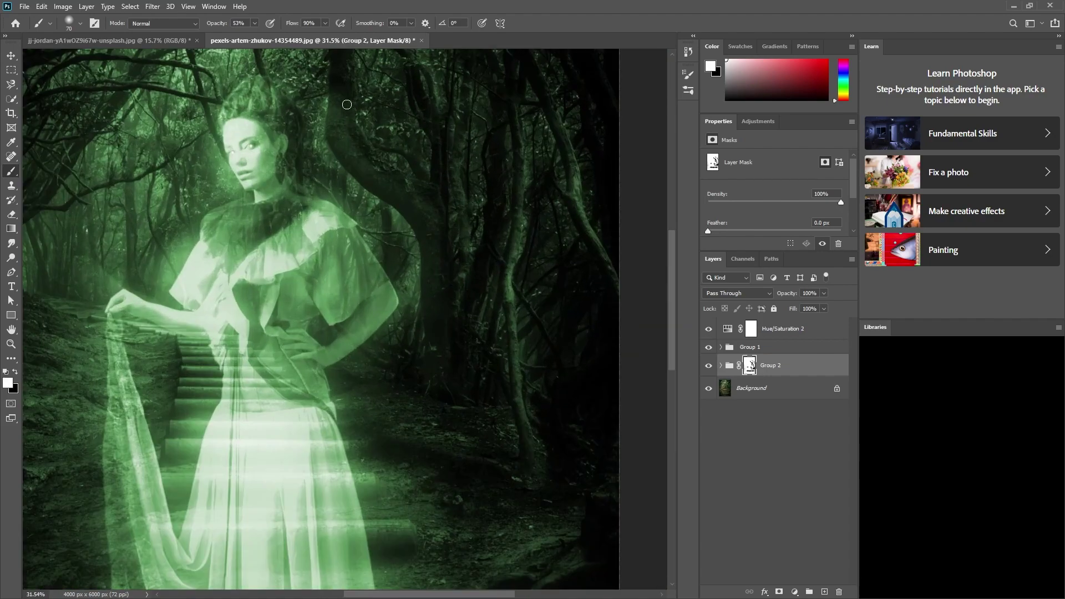
{"action": "key", "text": "bracketright"}
{"action": "key", "text": "bracketright"}
{"action": "key", "text": "bracketright"}
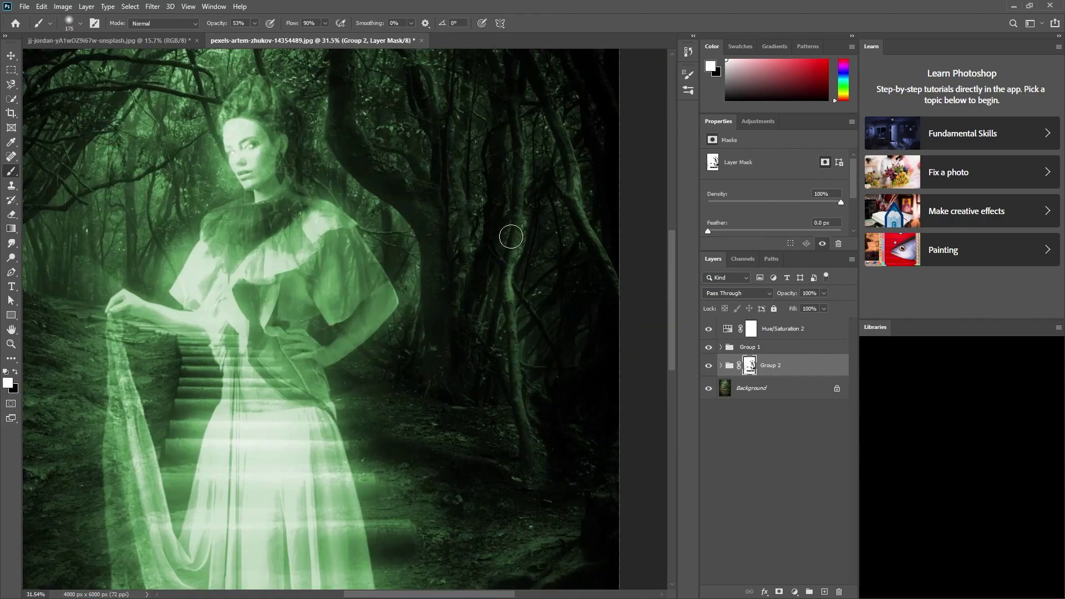
{"action": "scroll", "coordinate": [502, 272], "scroll_direction": "down", "scroll_amount": 2}
{"action": "scroll", "coordinate": [498, 206], "scroll_direction": "up", "scroll_amount": 1}
{"action": "key", "text": "x"}
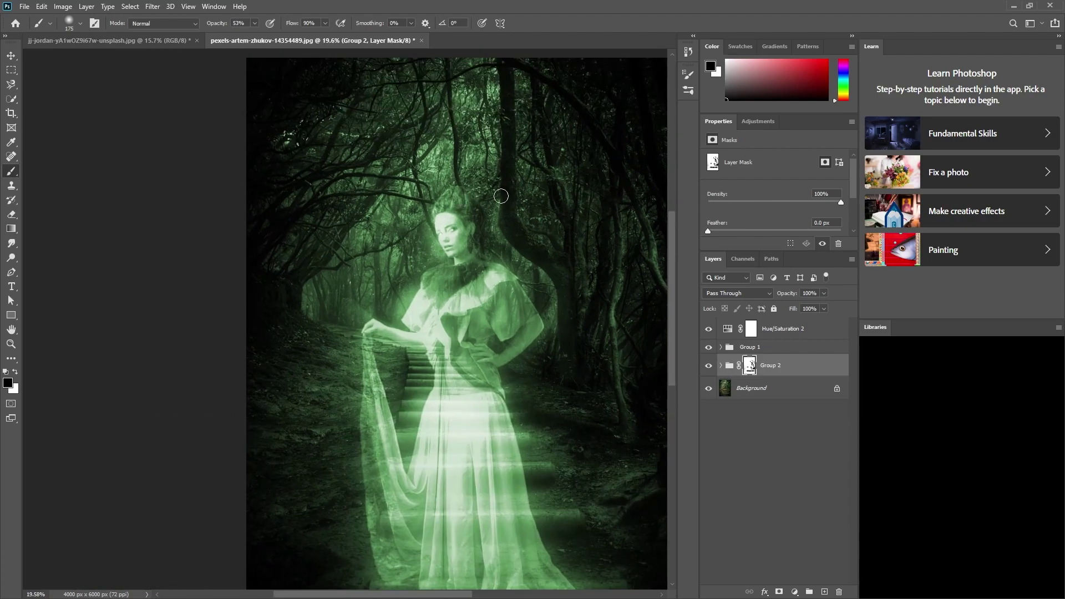
{"action": "left_click_drag", "start_coordinate": [499, 207], "coordinate": [649, 242]}
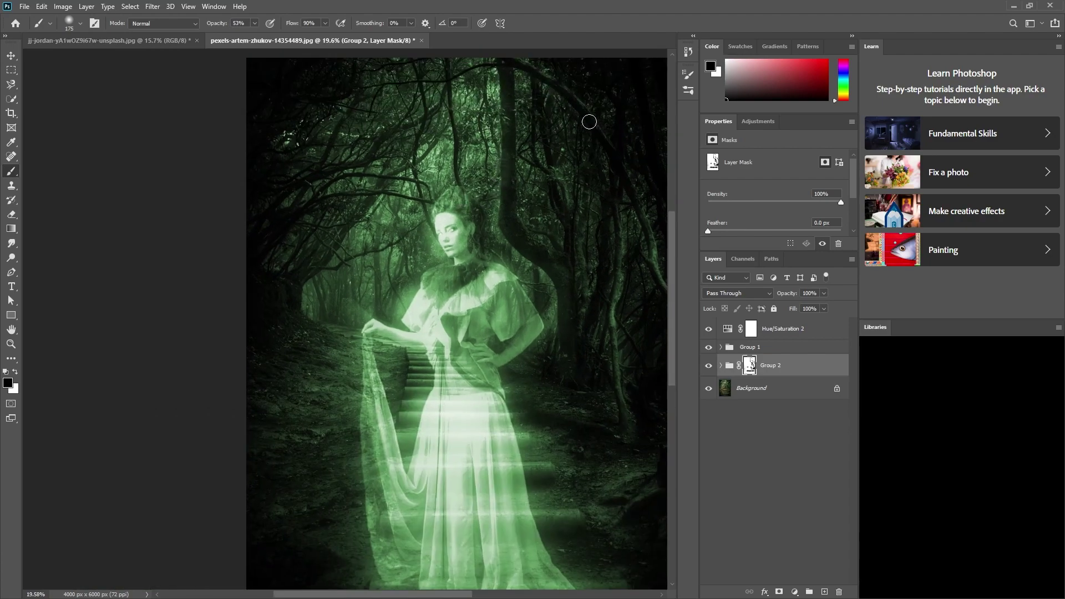
Step: Reveal the trees at the upper left through the glow with a smaller brush
{"action": "scroll", "coordinate": [338, 201], "scroll_direction": "up", "scroll_amount": 2}
{"action": "scroll", "coordinate": [338, 201], "scroll_direction": "up", "scroll_amount": 2}
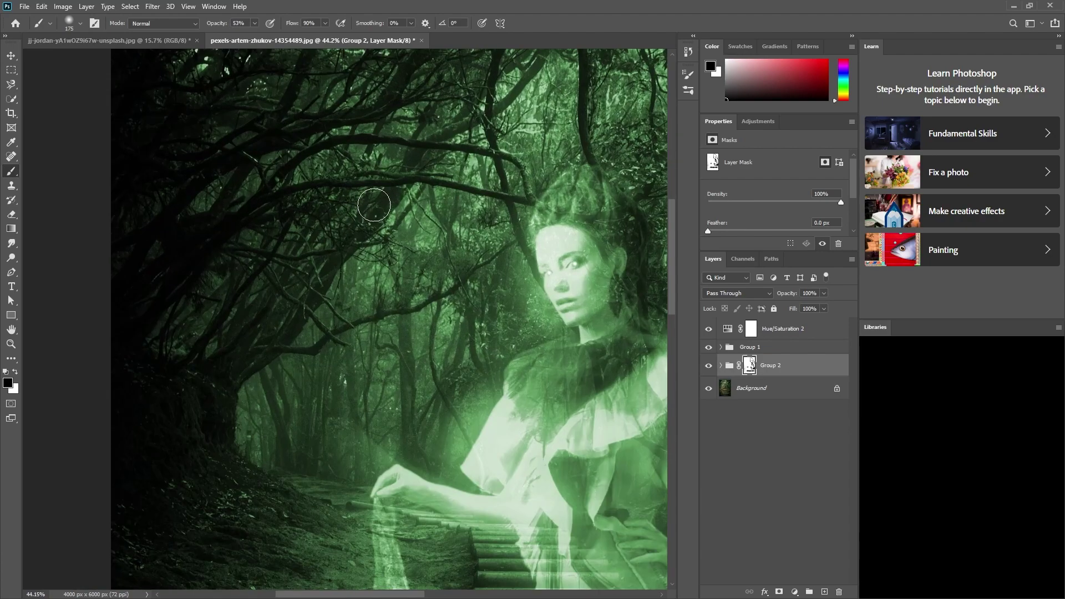
{"action": "key", "text": "bracketleft"}
{"action": "key", "text": "bracketleft"}
{"action": "key", "text": "bracketleft"}
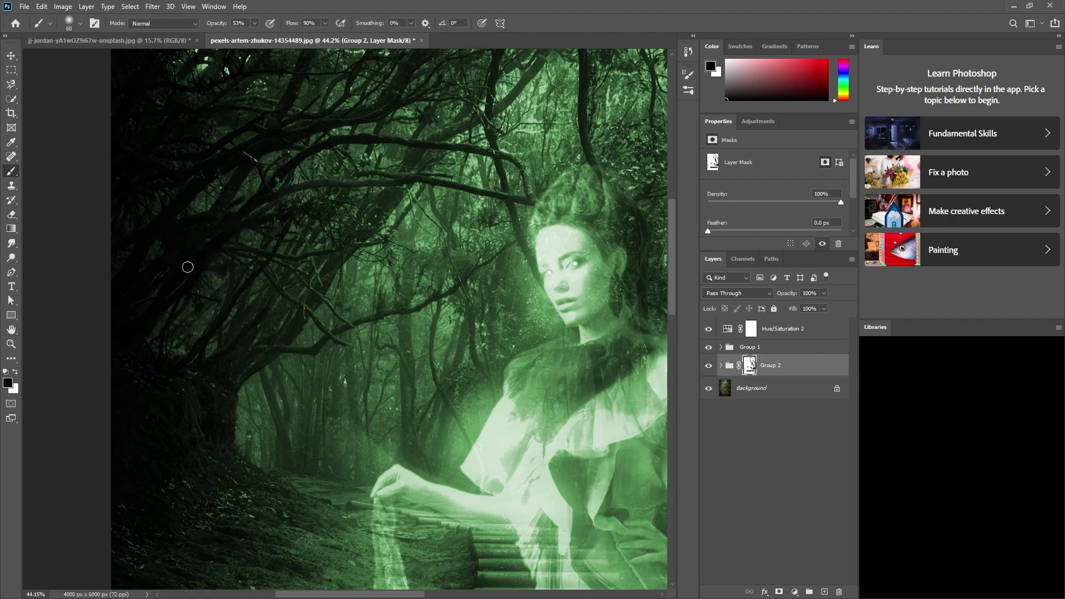
{"action": "left_click_drag", "start_coordinate": [280, 345], "coordinate": [483, 133]}
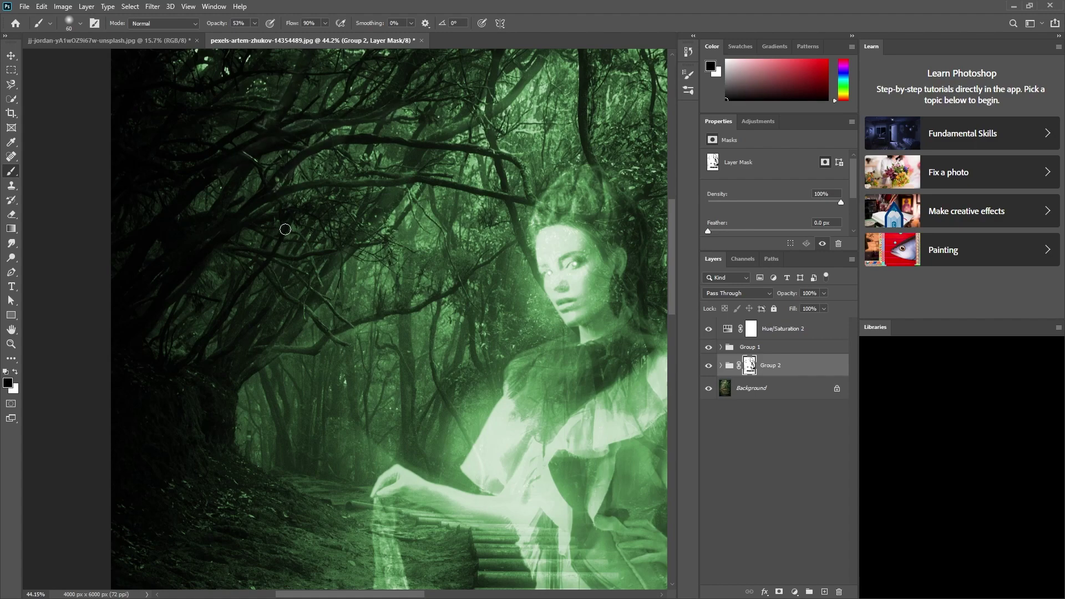
{"action": "scroll", "coordinate": [272, 321], "scroll_direction": "down", "scroll_amount": 5}
{"action": "scroll", "coordinate": [244, 200], "scroll_direction": "up", "scroll_amount": 3}
{"action": "scroll", "coordinate": [242, 197], "scroll_direction": "up", "scroll_amount": 2}
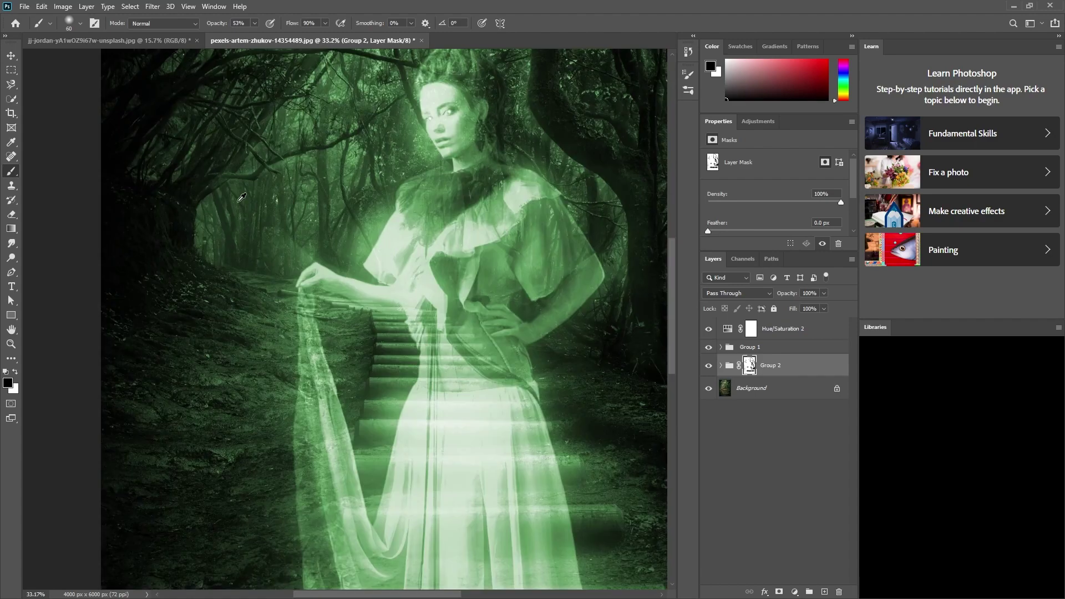
{"action": "scroll", "coordinate": [250, 214], "scroll_direction": "down", "scroll_amount": 3}
{"action": "scroll", "coordinate": [281, 324], "scroll_direction": "up", "scroll_amount": 2}
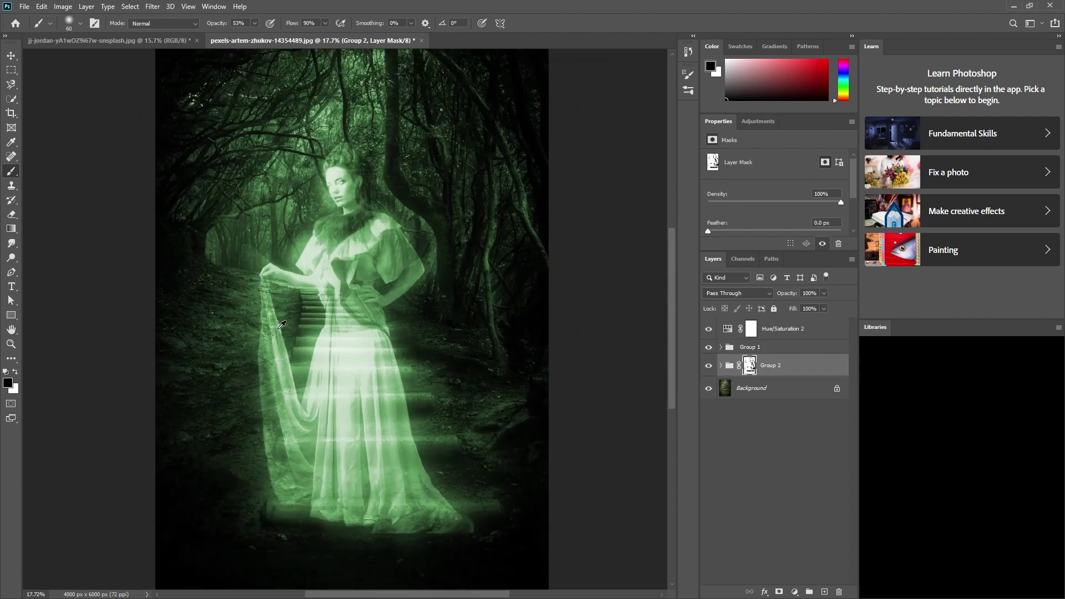
{"action": "scroll", "coordinate": [281, 325], "scroll_direction": "up", "scroll_amount": 1}
{"action": "left_click_drag", "start_coordinate": [409, 488], "coordinate": [419, 428]}
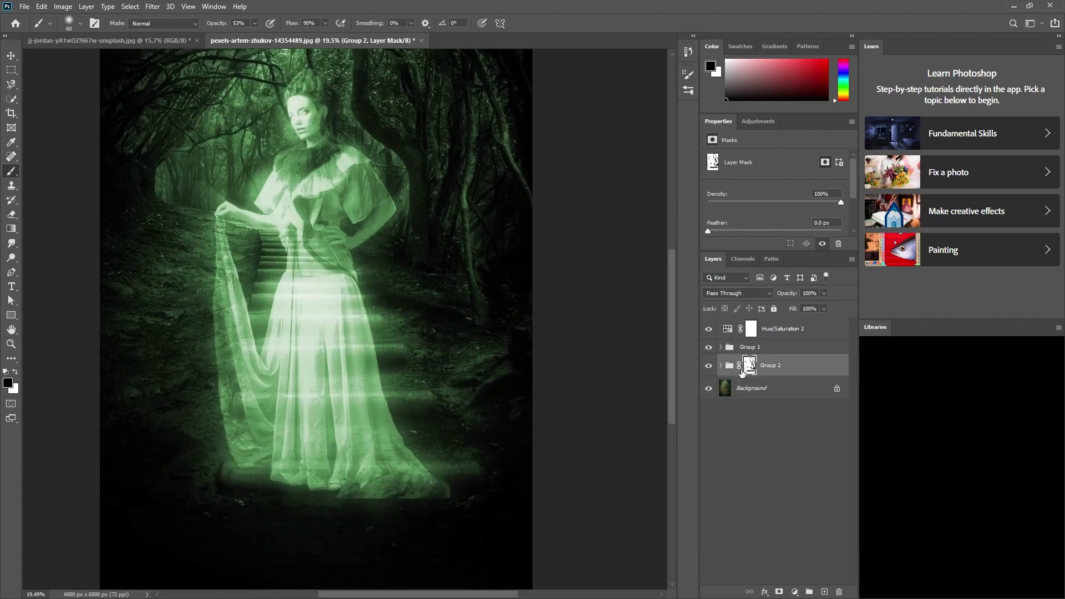
Step: Brighten the lower-left ground with a large brush on the mask, then swap to white
{"action": "key", "text": "bracketright"}
{"action": "key", "text": "bracketright"}
{"action": "key", "text": "bracketright"}
{"action": "left_click_drag", "start_coordinate": [160, 438], "coordinate": [146, 322]}
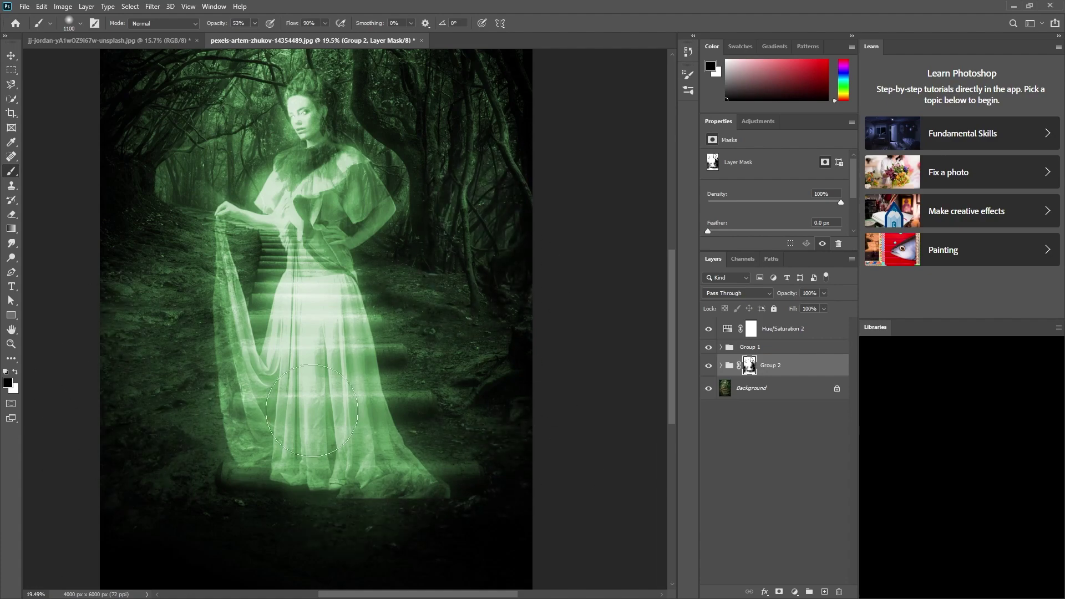
{"action": "left_click_drag", "start_coordinate": [150, 275], "coordinate": [177, 253]}
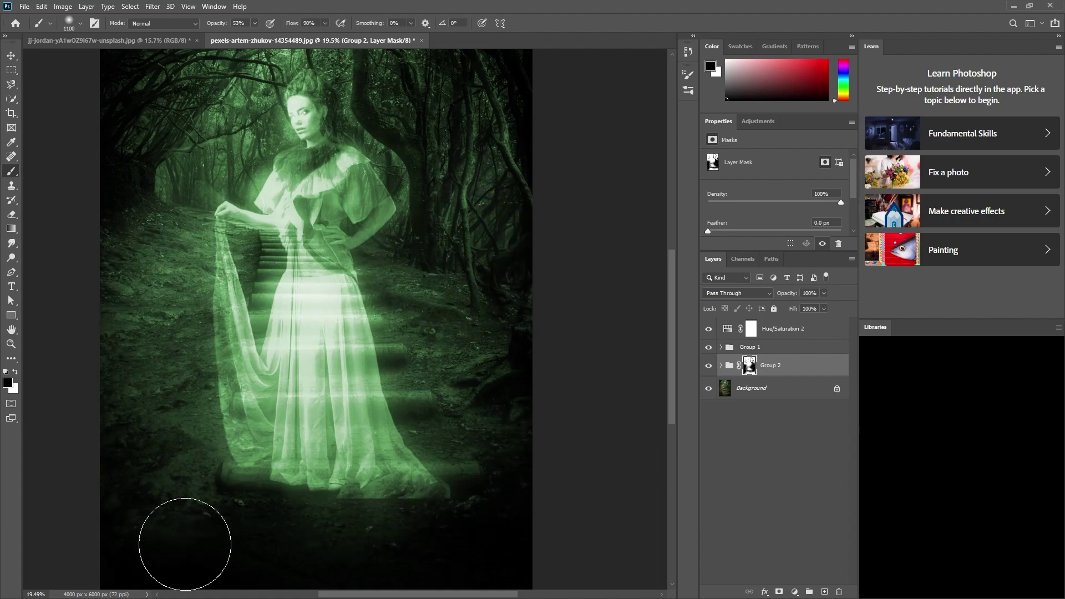
{"action": "left_click_drag", "start_coordinate": [510, 232], "coordinate": [545, 149]}
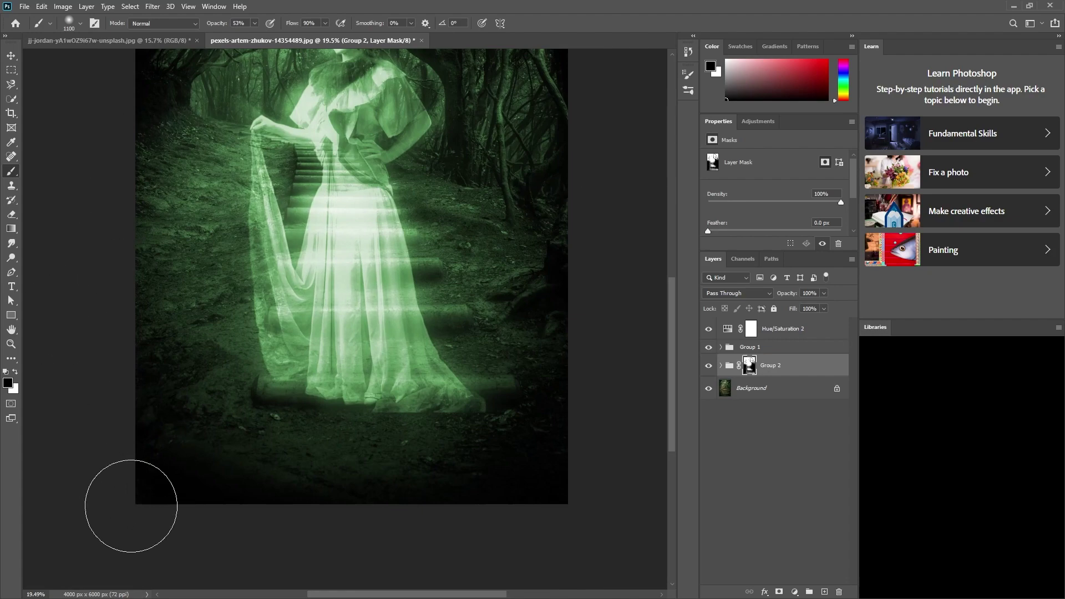
{"action": "scroll", "coordinate": [461, 511], "scroll_direction": "down", "scroll_amount": 2}
{"action": "scroll", "coordinate": [386, 474], "scroll_direction": "down", "scroll_amount": 1}
{"action": "key", "text": "x"}
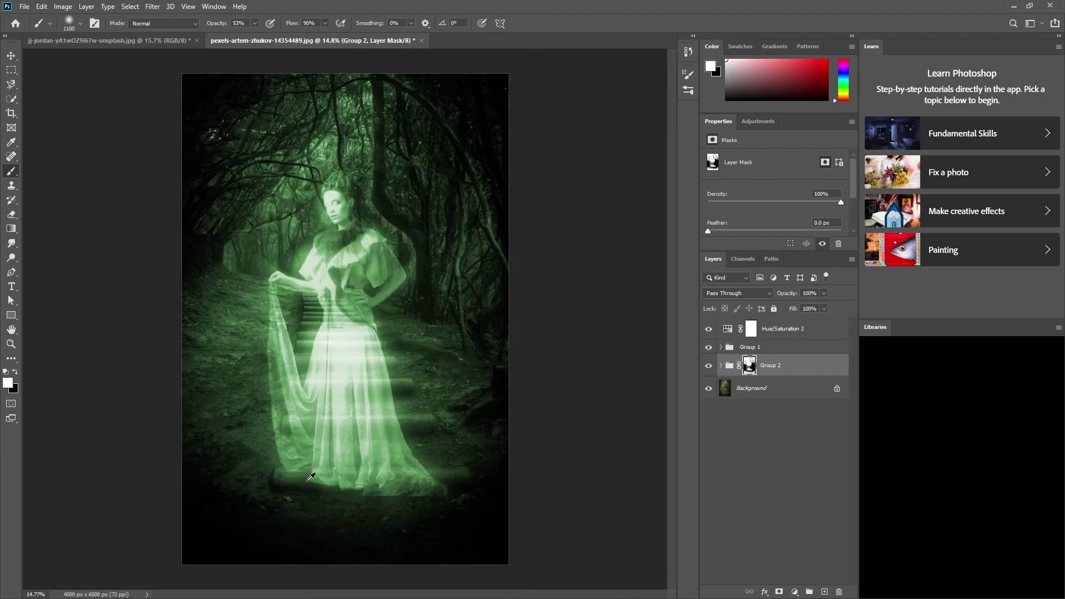
{"action": "scroll", "coordinate": [322, 388], "scroll_direction": "up", "scroll_amount": 2}
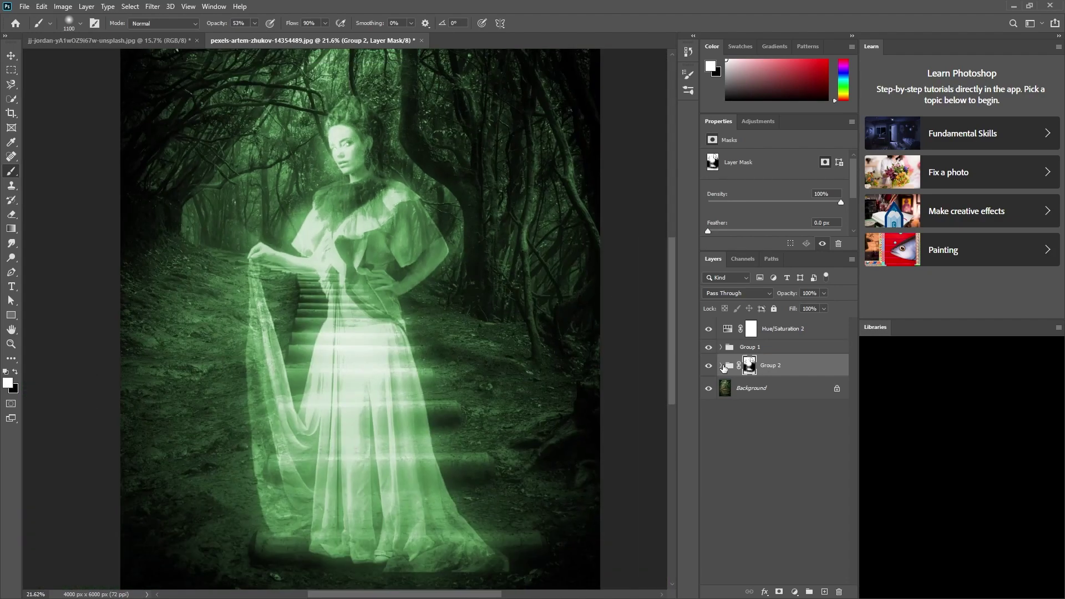
Step: Hide Group 1 to remove the ghost and select the Background copy layer in Group 2
{"action": "left_click", "coordinate": [710, 368]}
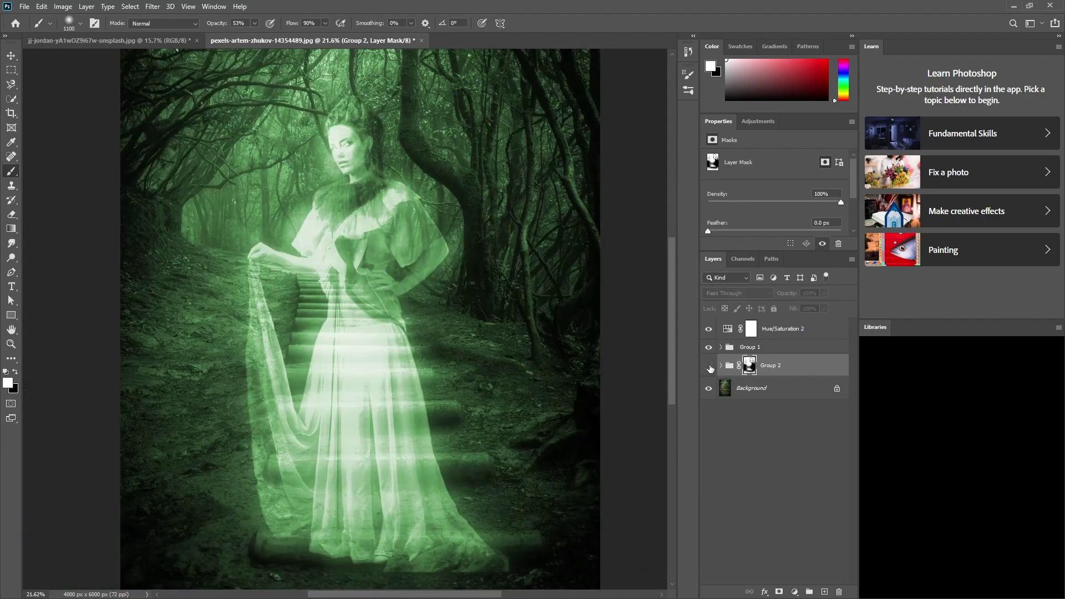
{"action": "left_click", "coordinate": [711, 348]}
{"action": "left_click", "coordinate": [711, 349]}
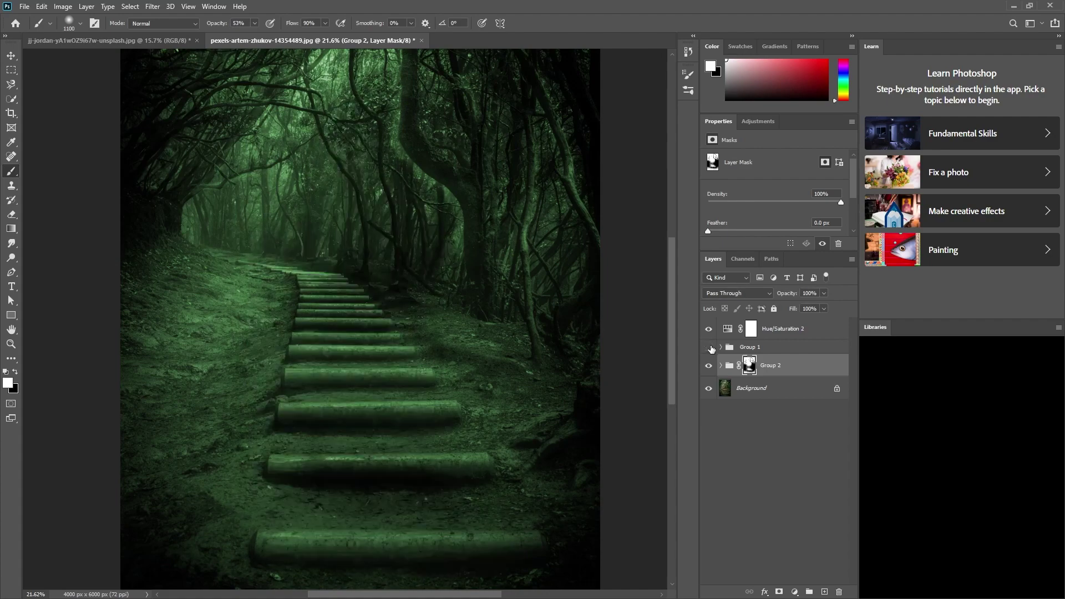
{"action": "left_click", "coordinate": [721, 366]}
{"action": "left_click", "coordinate": [766, 433]}
{"action": "scroll", "coordinate": [552, 409], "scroll_direction": "down", "scroll_amount": 1}
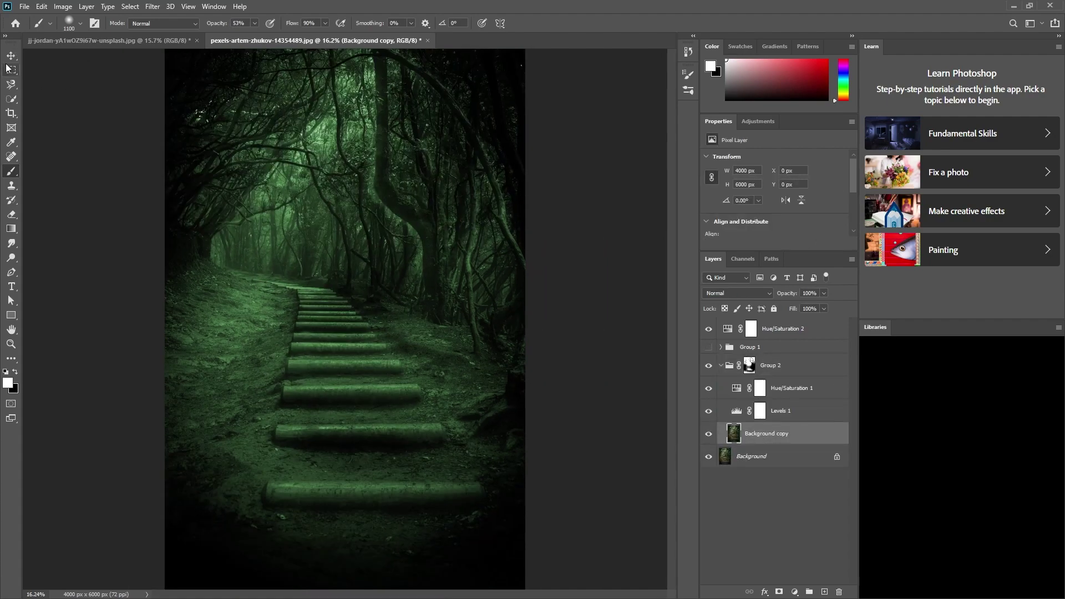
{"action": "key", "text": "v"}
{"action": "scroll", "coordinate": [288, 244], "scroll_direction": "down", "scroll_amount": 1}
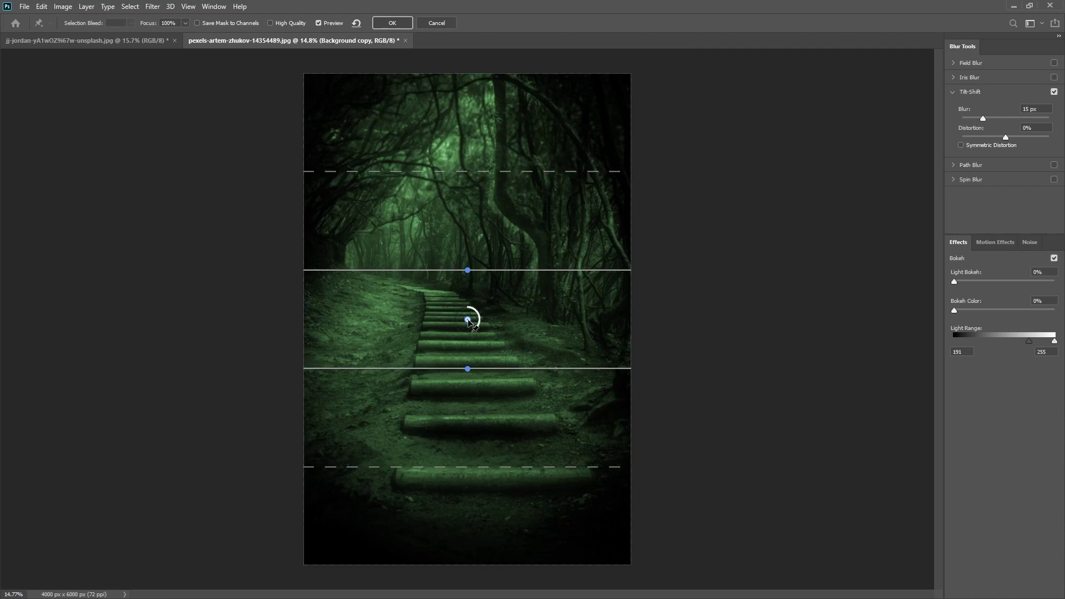
Step: Position and tilt the Tilt-Shift focus band over the stairs and set the blur strength
{"action": "left_click_drag", "start_coordinate": [468, 321], "coordinate": [470, 318]}
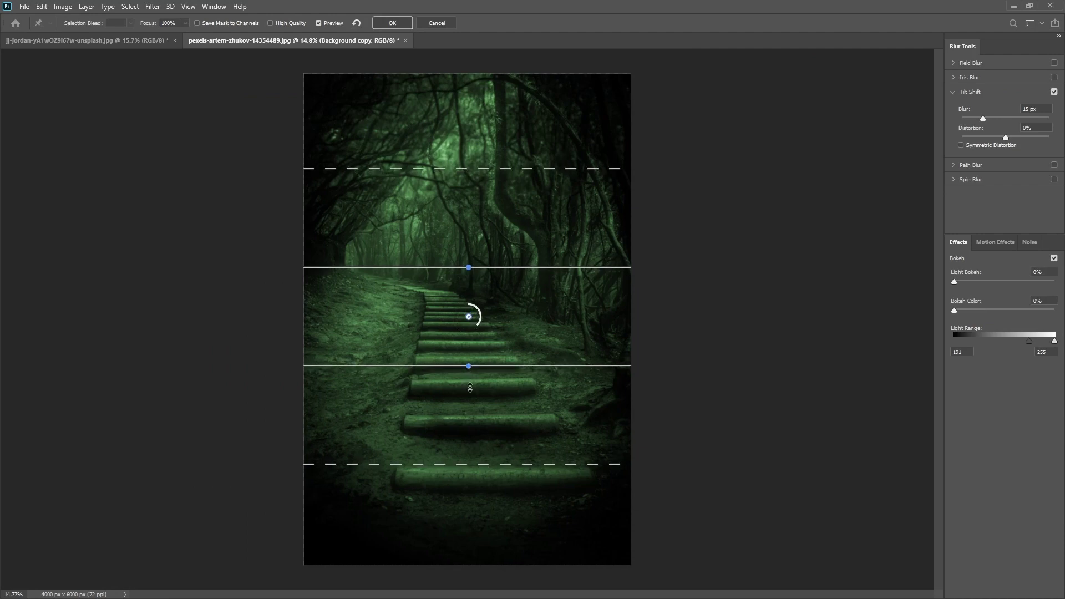
{"action": "left_click_drag", "start_coordinate": [470, 387], "coordinate": [483, 505]}
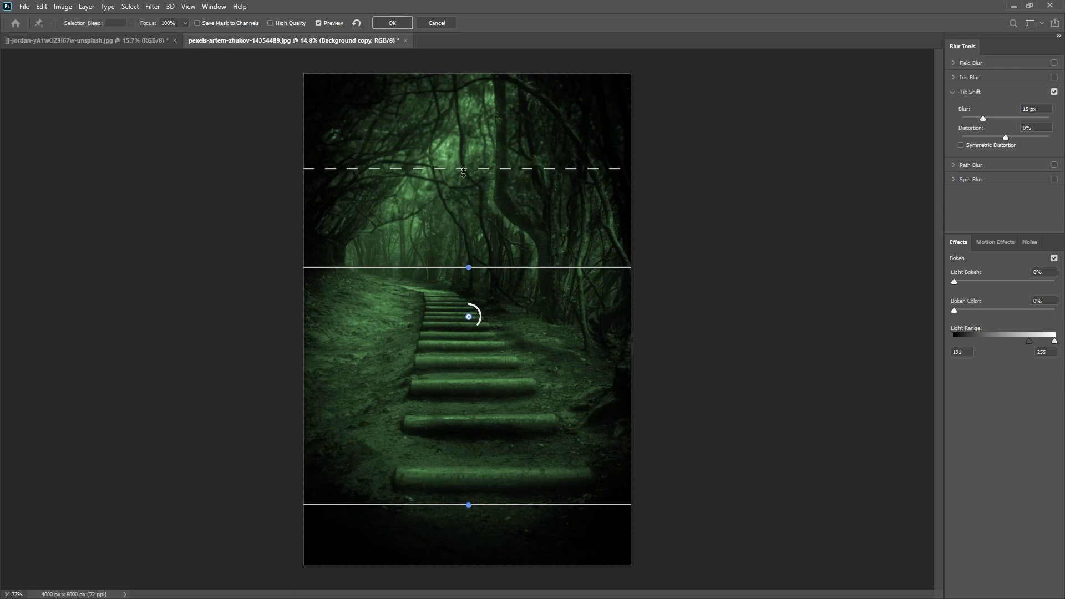
{"action": "mouse_move", "coordinate": [461, 168]}
{"action": "left_mouse_down"}
{"action": "mouse_move", "coordinate": [462, 124]}
{"action": "mouse_move", "coordinate": [462, 164]}
{"action": "left_mouse_up"}
{"action": "mouse_move", "coordinate": [985, 114]}
{"action": "left_mouse_down"}
{"action": "mouse_move", "coordinate": [1011, 119]}
{"action": "mouse_move", "coordinate": [994, 118]}
{"action": "left_mouse_up"}
{"action": "left_click_drag", "start_coordinate": [484, 164], "coordinate": [483, 220]}
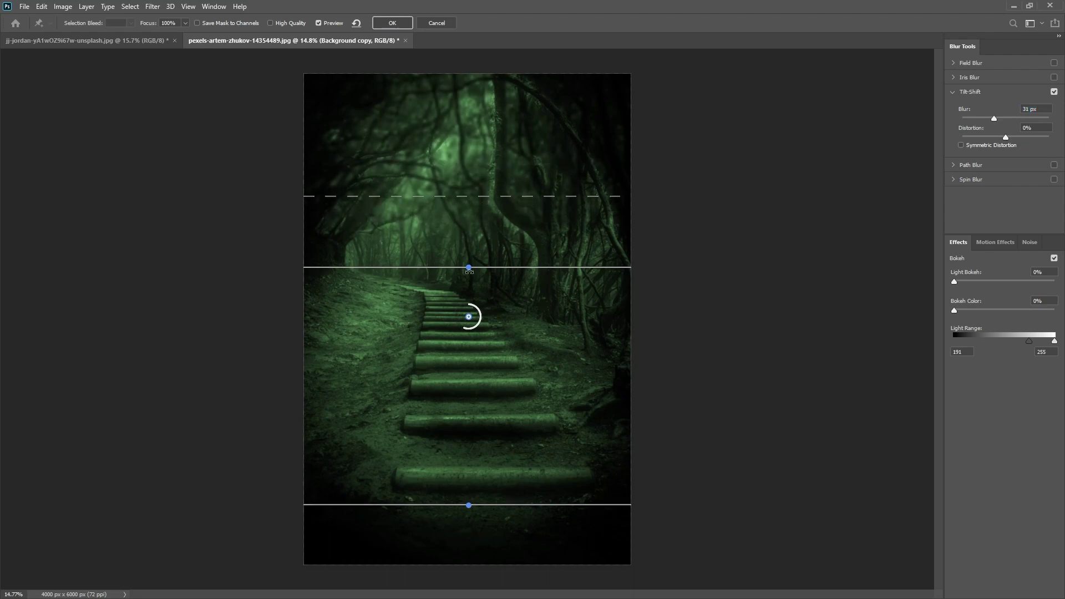
{"action": "left_click_drag", "start_coordinate": [471, 268], "coordinate": [493, 325]}
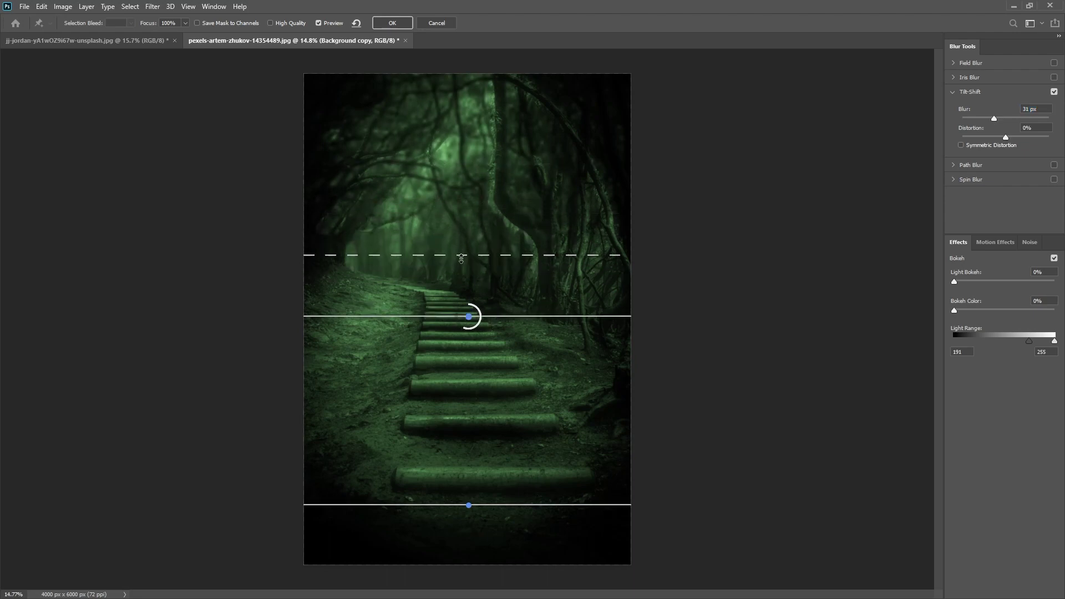
{"action": "mouse_move", "coordinate": [461, 255]}
{"action": "left_mouse_down"}
{"action": "mouse_move", "coordinate": [463, 220]}
{"action": "mouse_move", "coordinate": [481, 239]}
{"action": "left_mouse_up"}
{"action": "mouse_move", "coordinate": [480, 317]}
{"action": "left_mouse_down"}
{"action": "mouse_move", "coordinate": [469, 299]}
{"action": "mouse_move", "coordinate": [474, 327]}
{"action": "left_mouse_up"}
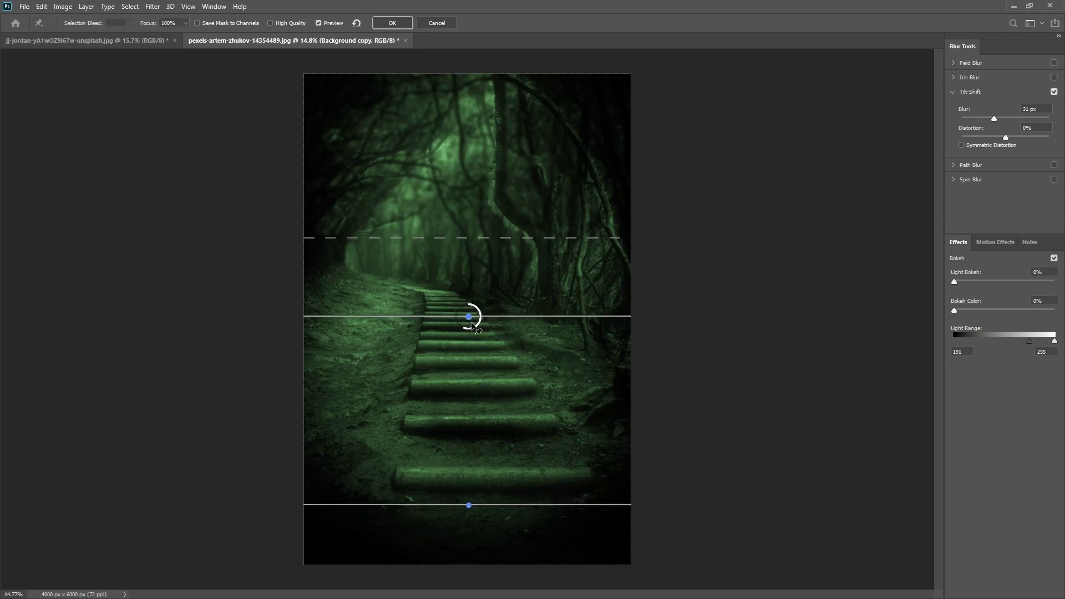
Step: Refine the focus and fade lines onto the middle stairs and apply a 28 px blur
{"action": "left_click_drag", "start_coordinate": [462, 238], "coordinate": [464, 161]}
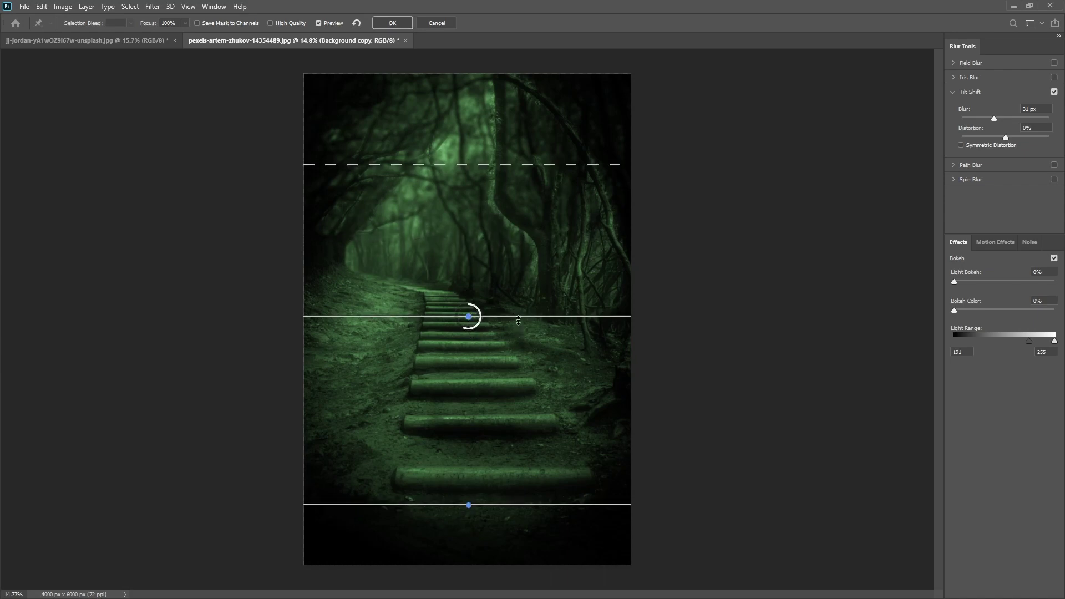
{"action": "mouse_move", "coordinate": [469, 317]}
{"action": "left_mouse_down"}
{"action": "mouse_move", "coordinate": [469, 287]}
{"action": "mouse_move", "coordinate": [470, 338]}
{"action": "left_mouse_up"}
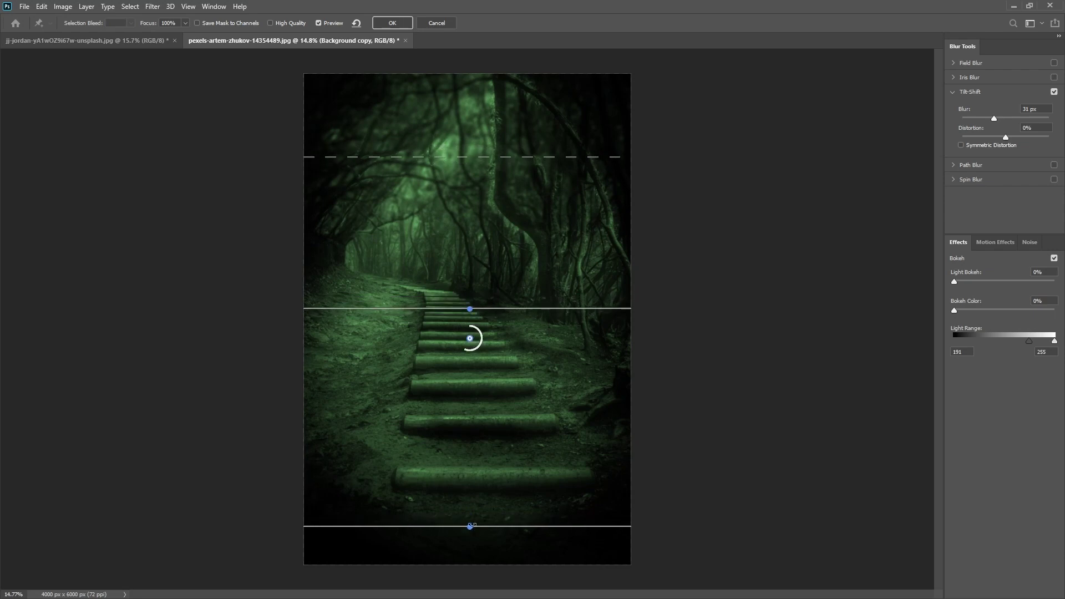
{"action": "left_click_drag", "start_coordinate": [471, 526], "coordinate": [470, 495]}
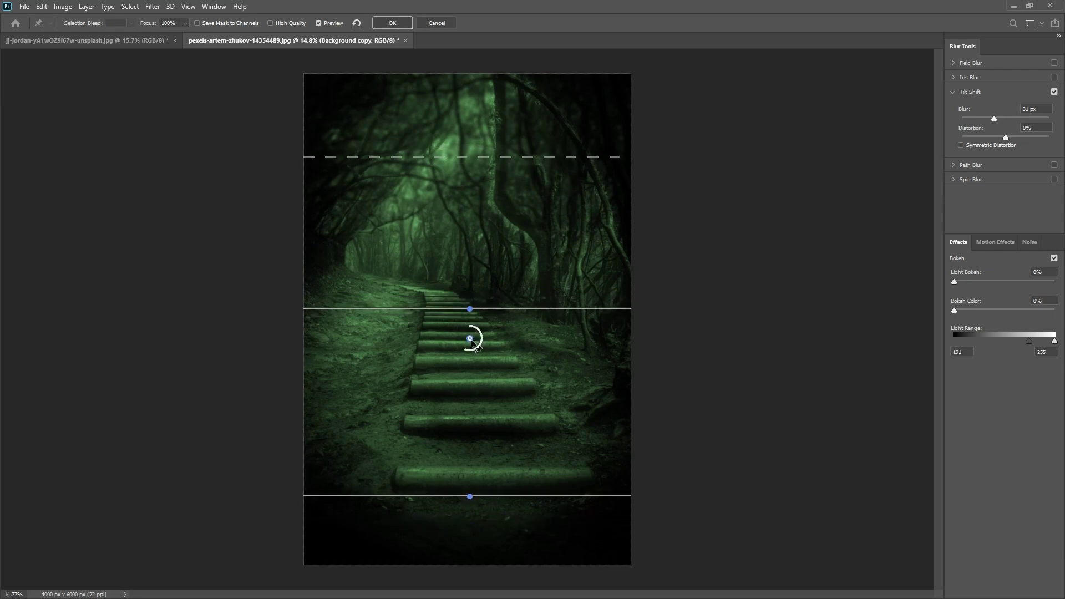
{"action": "left_click_drag", "start_coordinate": [471, 340], "coordinate": [472, 367]}
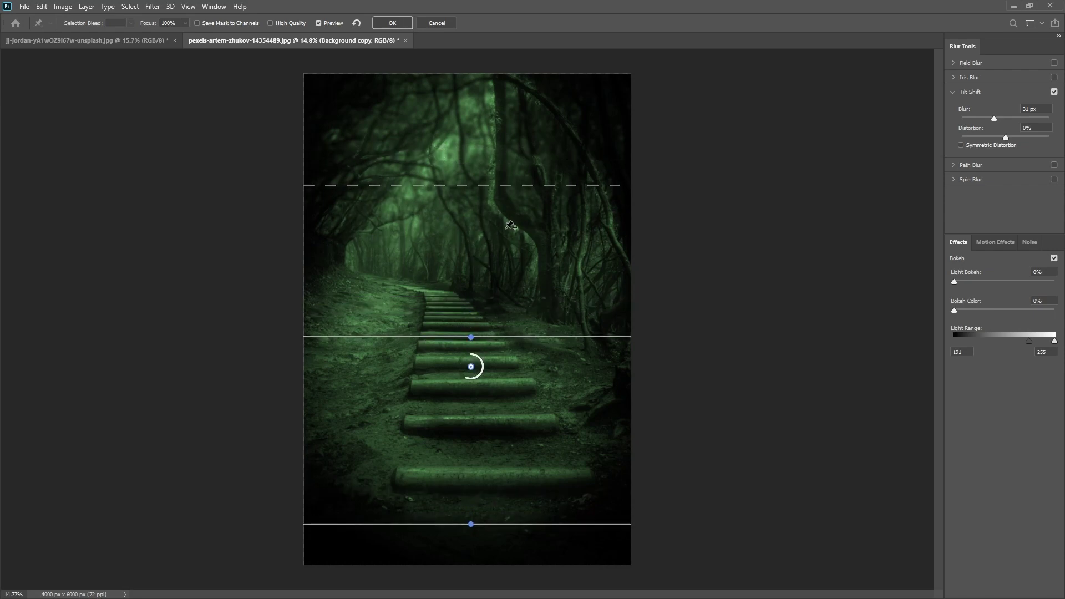
{"action": "left_click_drag", "start_coordinate": [502, 185], "coordinate": [488, 270]}
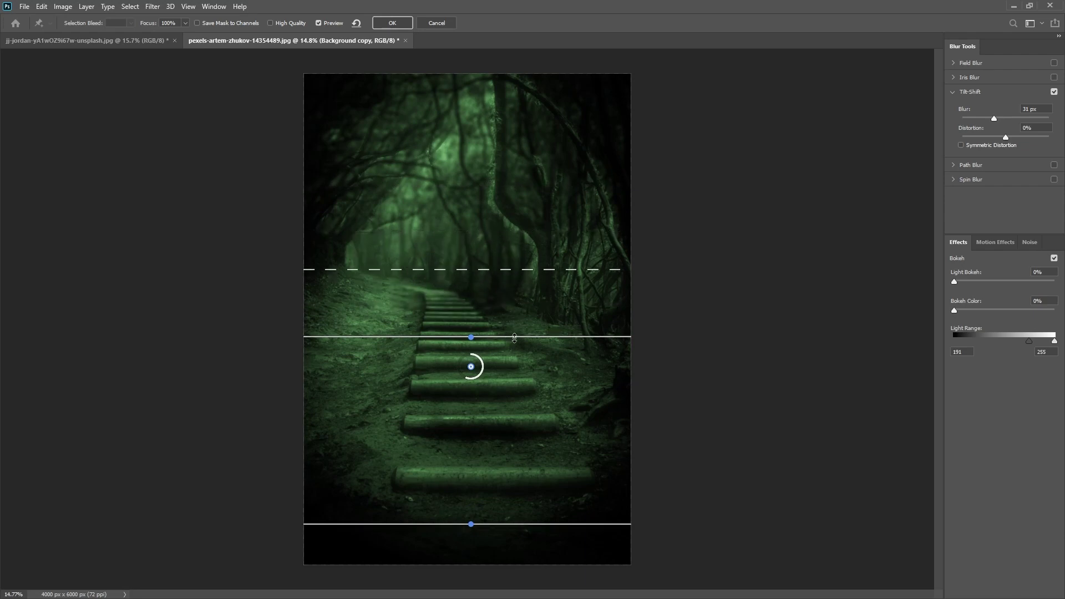
{"action": "left_click_drag", "start_coordinate": [515, 338], "coordinate": [515, 366]}
{"action": "left_click_drag", "start_coordinate": [504, 524], "coordinate": [503, 494]}
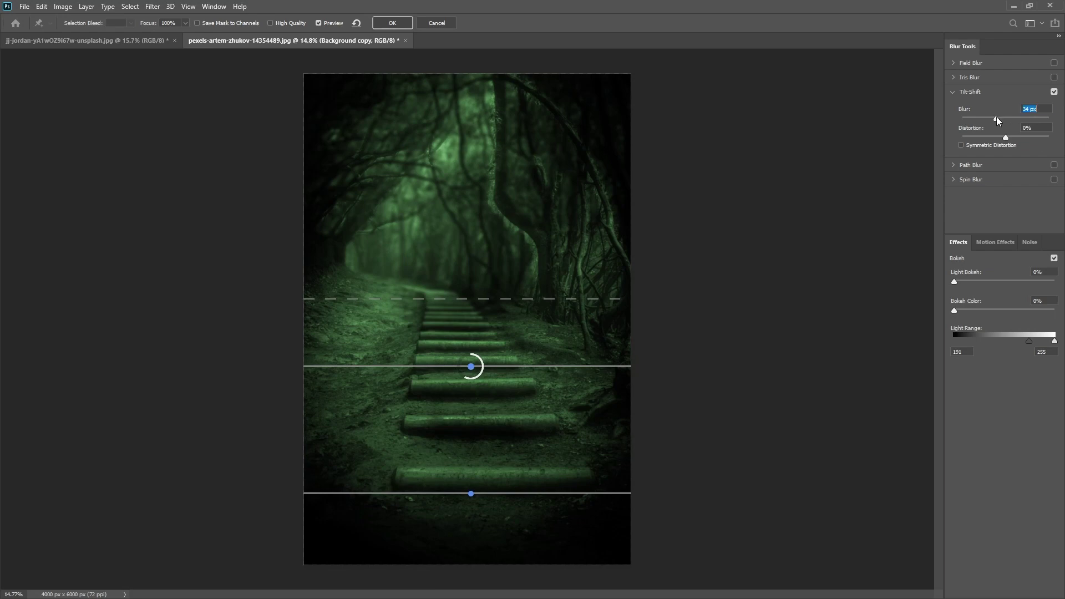
{"action": "left_click_drag", "start_coordinate": [996, 118], "coordinate": [992, 120]}
{"action": "key", "text": "Return"}
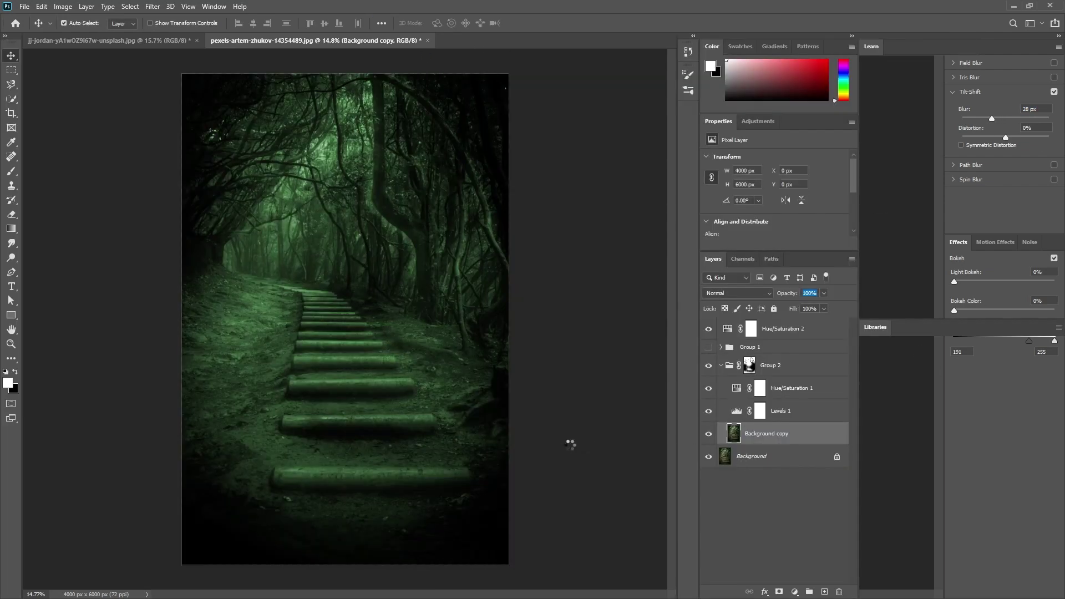
Step: Show Group 1 again so the ghost reappears and target Group 2's mask
{"action": "left_click", "coordinate": [708, 347]}
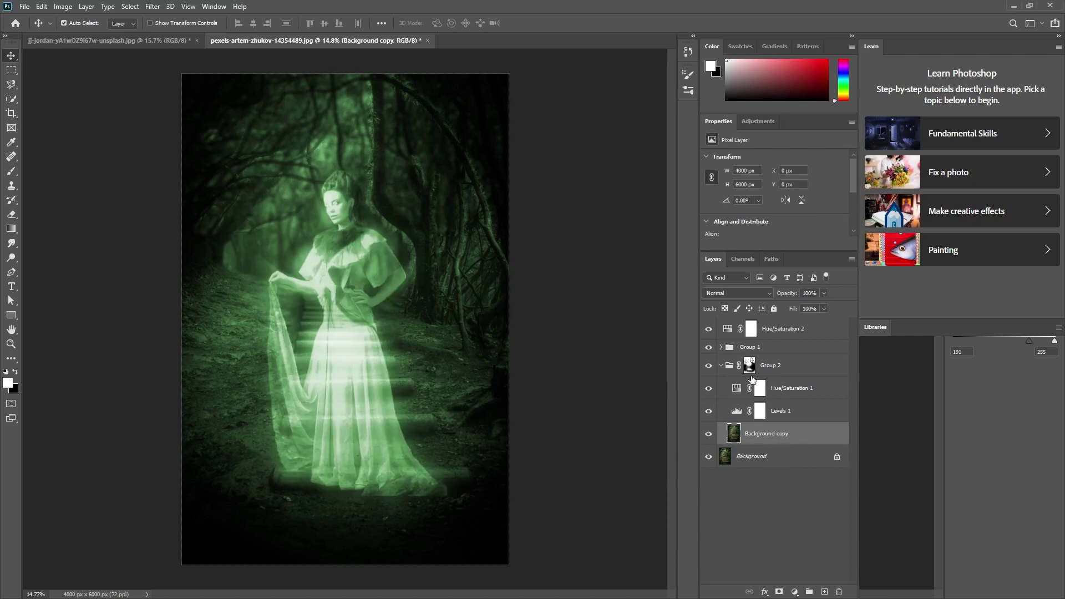
{"action": "left_click", "coordinate": [785, 329]}
{"action": "left_click", "coordinate": [779, 371]}
{"action": "left_click", "coordinate": [777, 347]}
{"action": "left_click", "coordinate": [784, 366]}
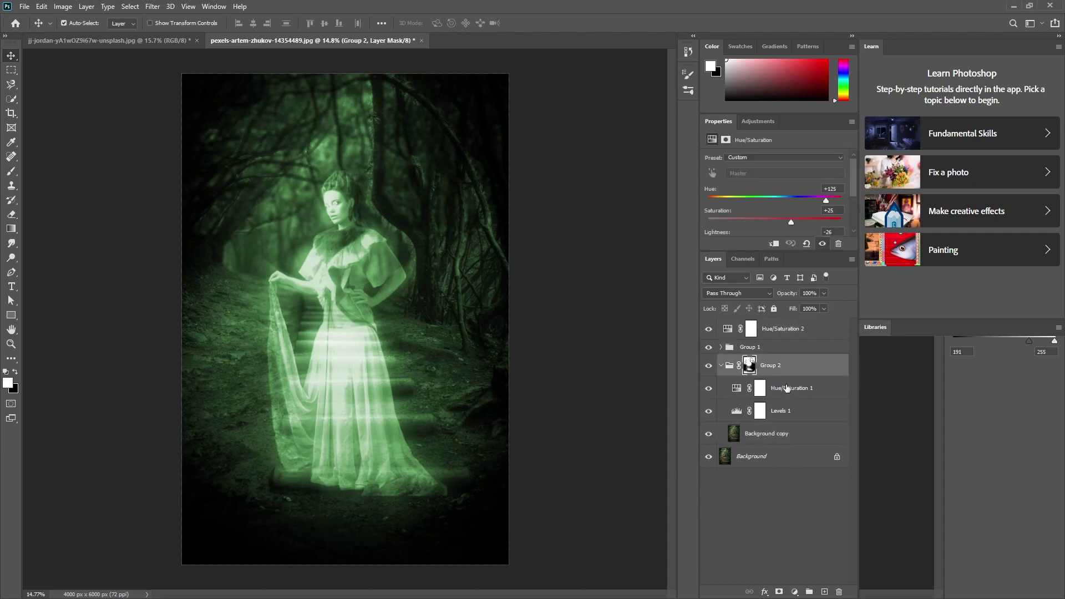
Step: Add a black-filled Screen-mode Layer 3 above Group 2, then show Hue/Saturation 2 settings
{"action": "left_click", "coordinate": [824, 592]}
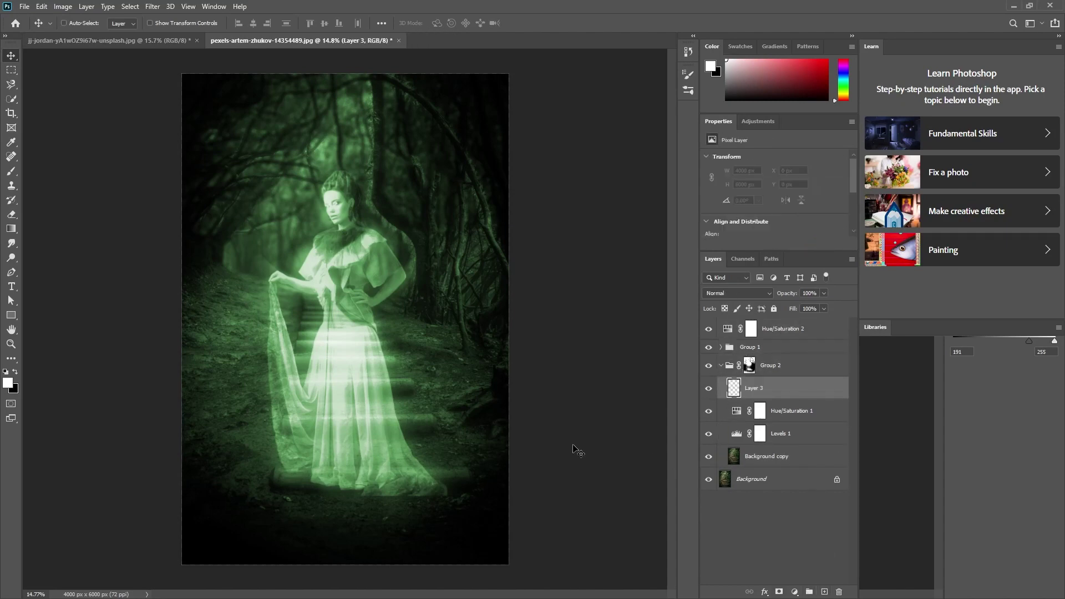
{"action": "key", "text": "ctrl+BackSpace"}
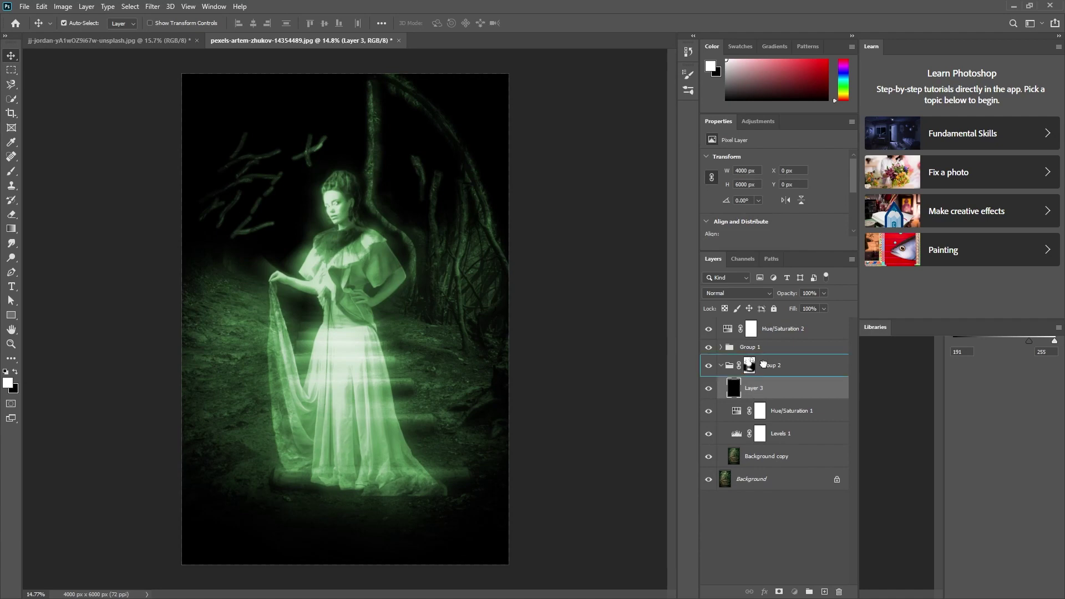
{"action": "left_click_drag", "start_coordinate": [760, 391], "coordinate": [757, 327]}
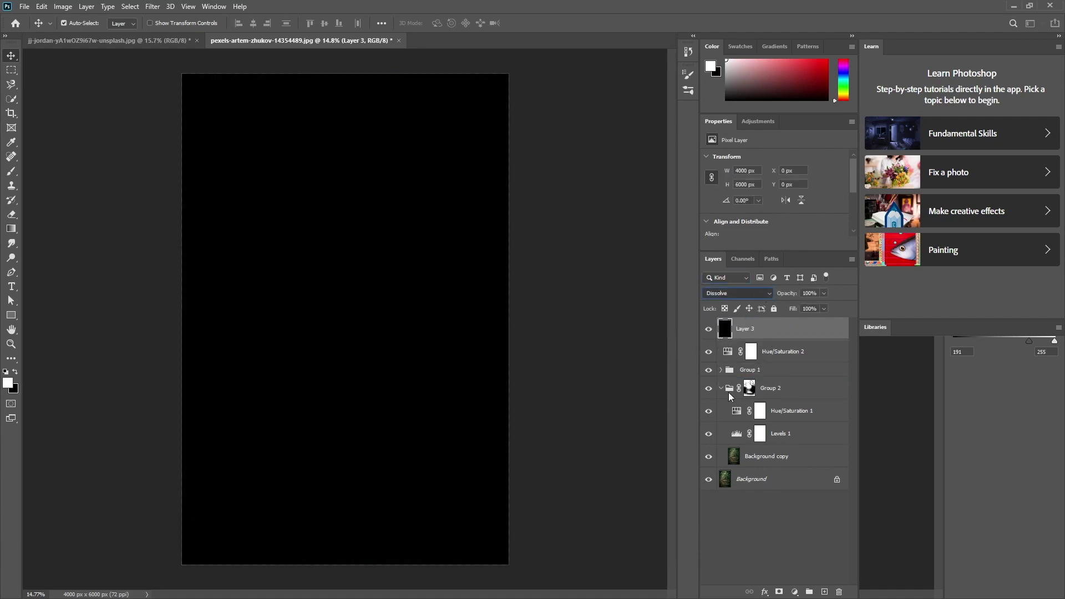
{"action": "key", "text": "alt+shift+s"}
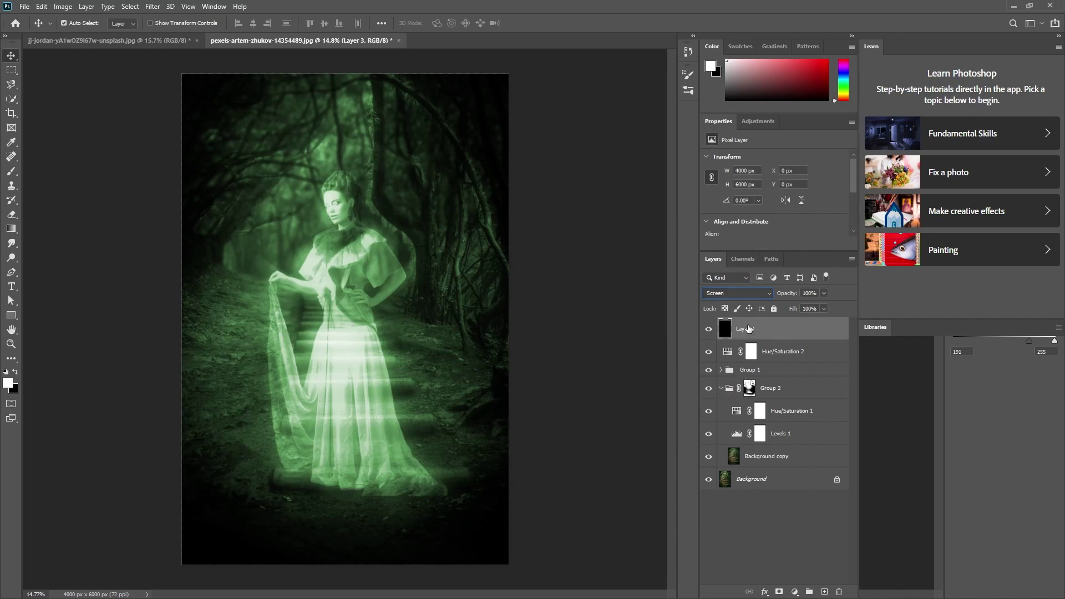
{"action": "left_click_drag", "start_coordinate": [749, 329], "coordinate": [765, 380]}
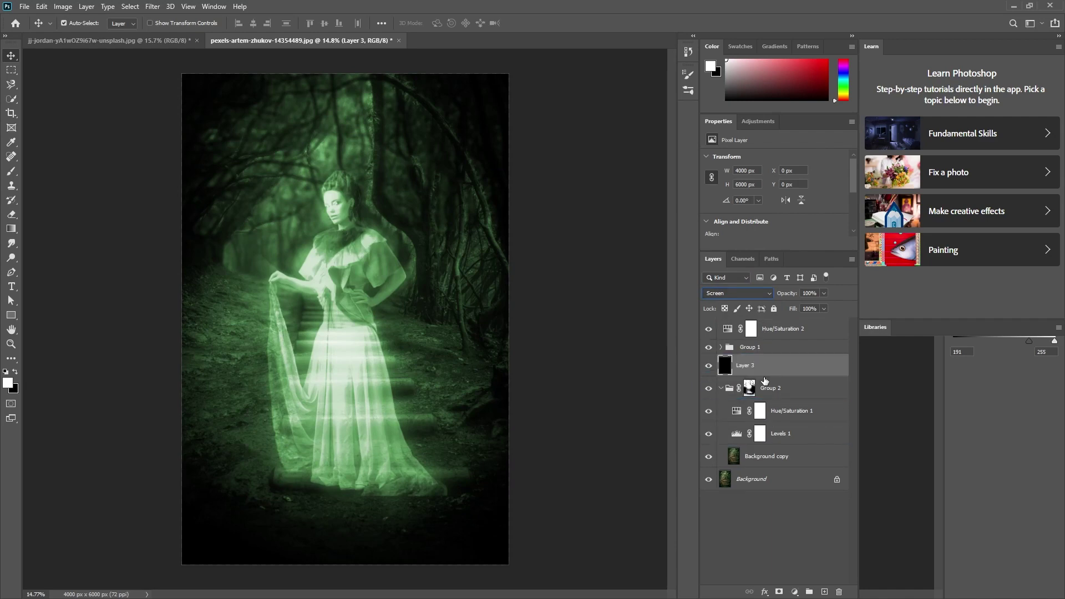
{"action": "left_click", "coordinate": [720, 347]}
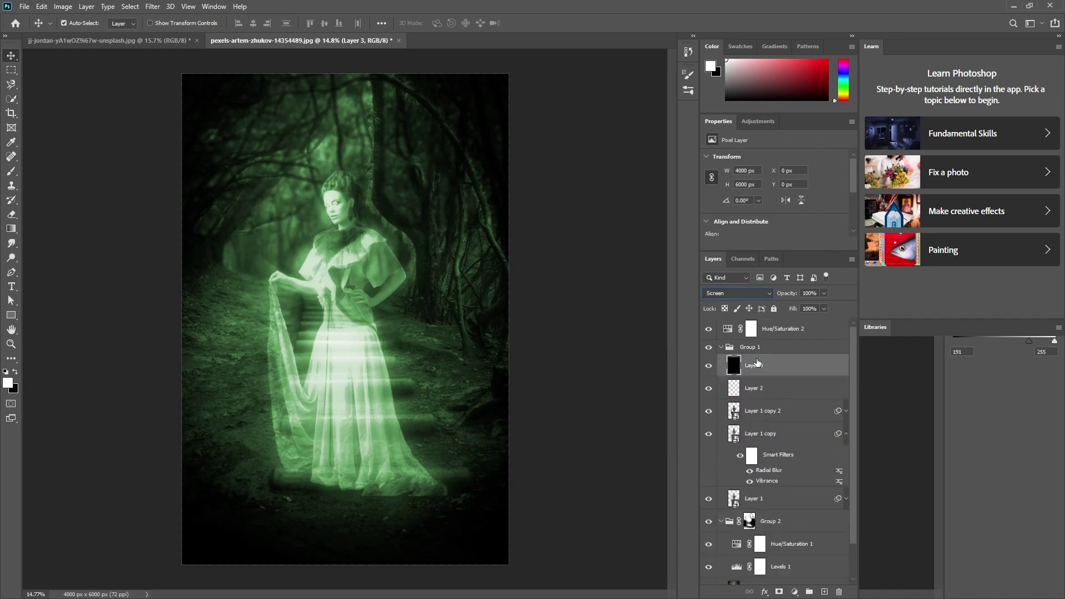
{"action": "left_click", "coordinate": [782, 330]}
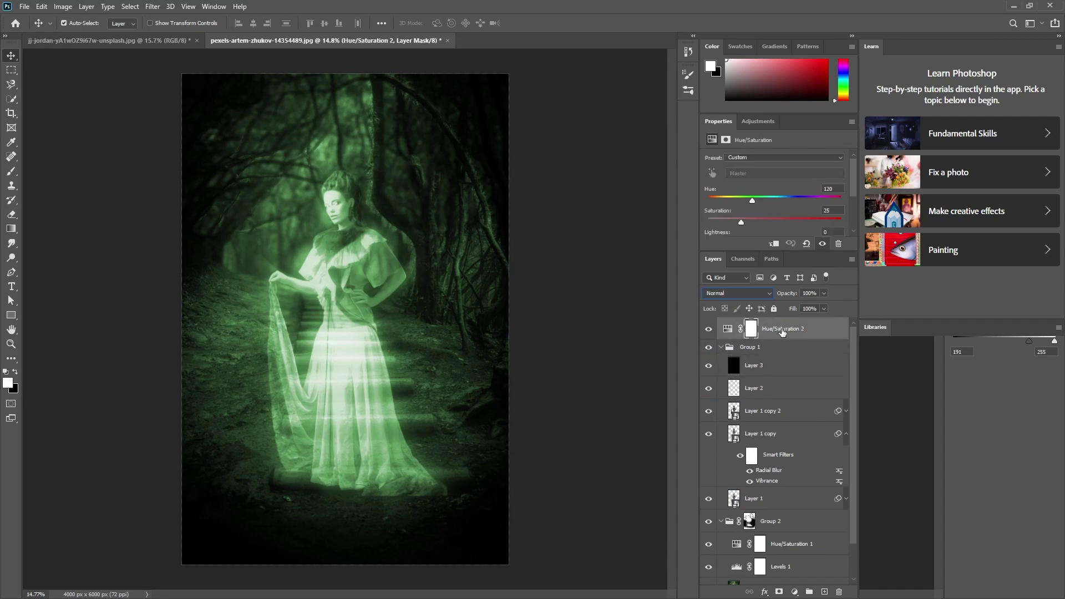
Step: Discard the merged red-flare copy and re-render the glowing light at the hand on Layer 3
{"action": "key", "text": "ctrl+alt+shift+e"}
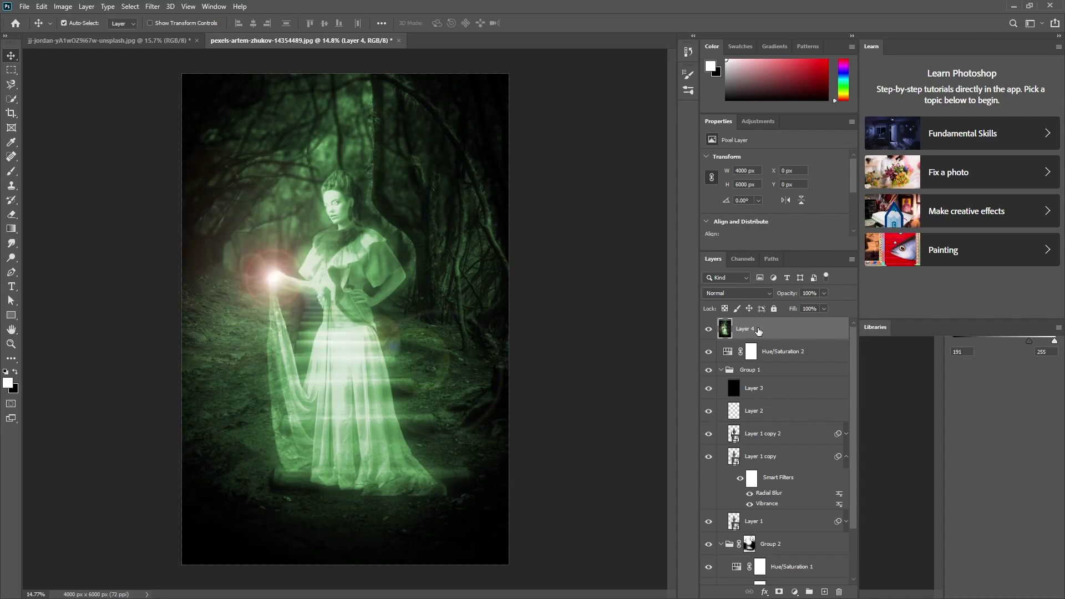
{"action": "key", "text": "Delete"}
{"action": "left_click", "coordinate": [766, 365]}
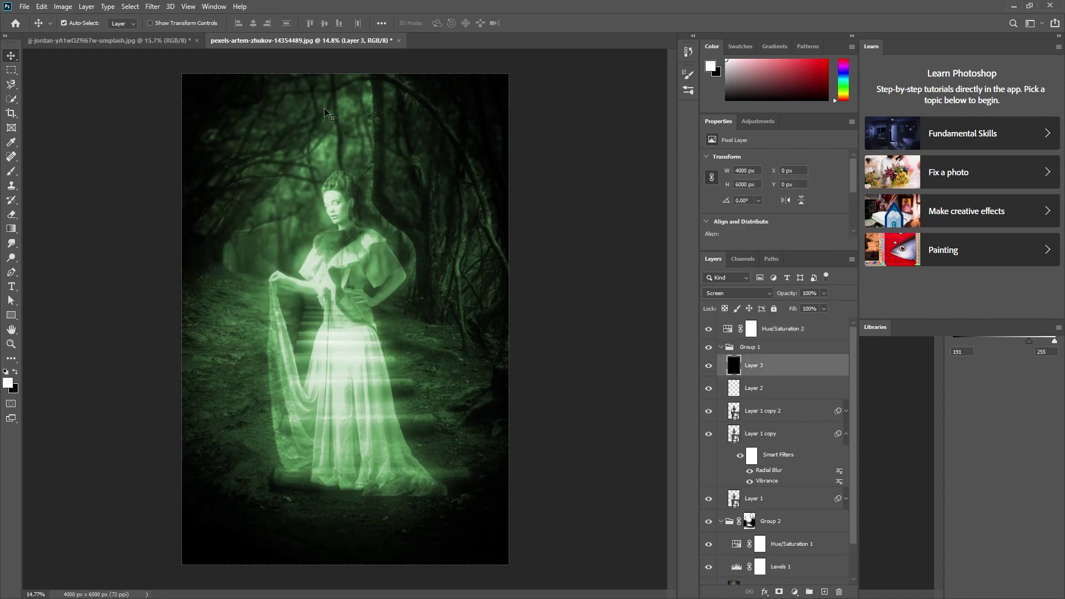
{"action": "key", "text": "ctrl+f"}
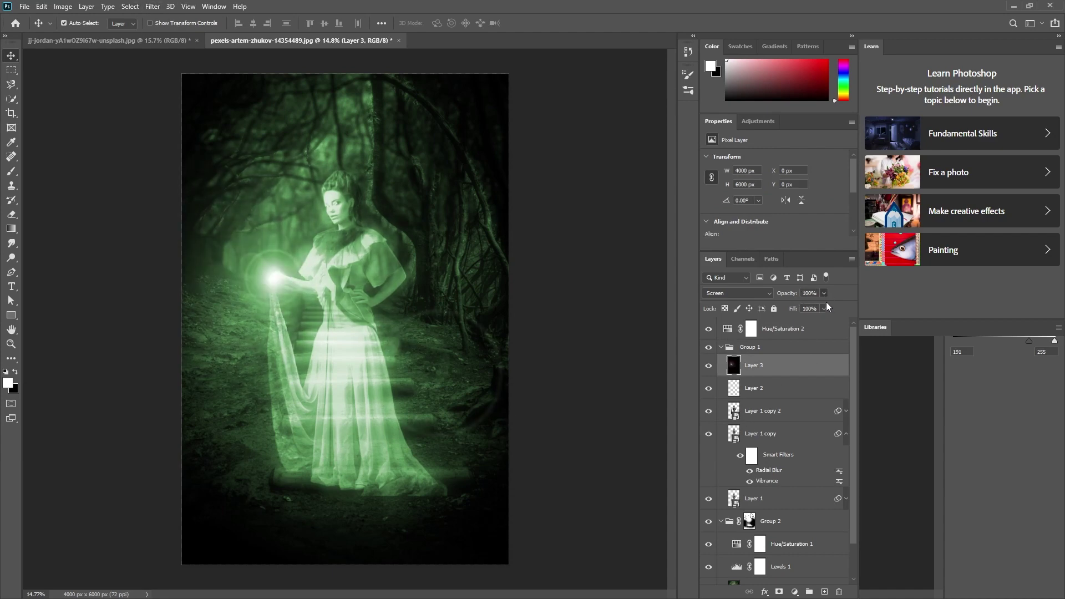
Step: Zoom in and out to inspect the glow at the woman's raised hand
{"action": "key", "text": "ctrl+plus"}
{"action": "key", "text": "ctrl+plus"}
{"action": "key", "text": "ctrl+plus"}
{"action": "key", "text": "ctrl+minus"}
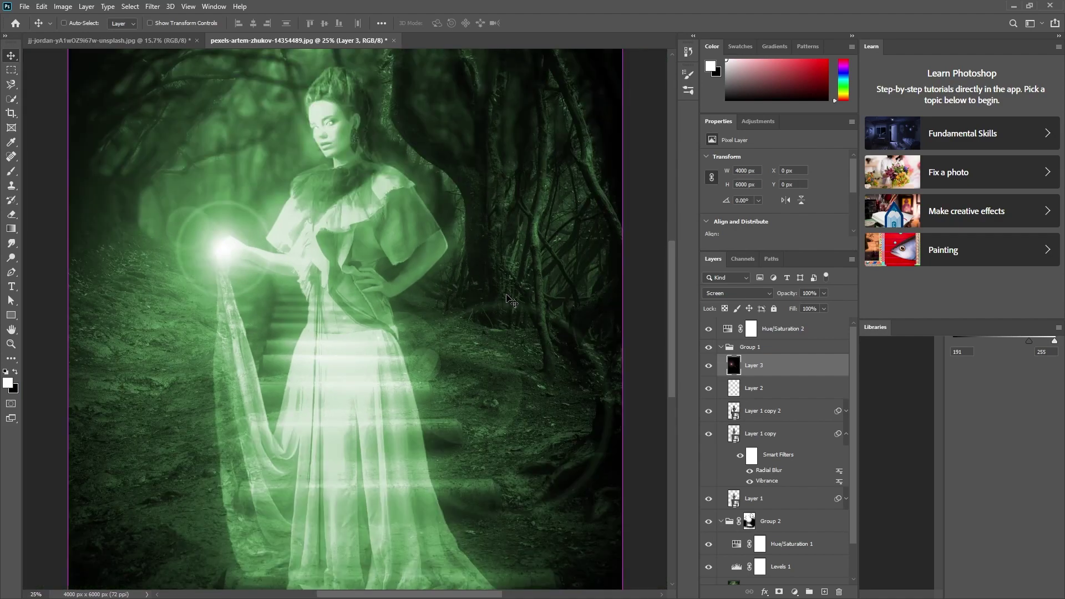
{"action": "key", "text": "ctrl+plus"}
{"action": "key", "text": "ctrl+minus"}
{"action": "key", "text": "ctrl+minus"}
{"action": "key", "text": "ctrl+minus"}
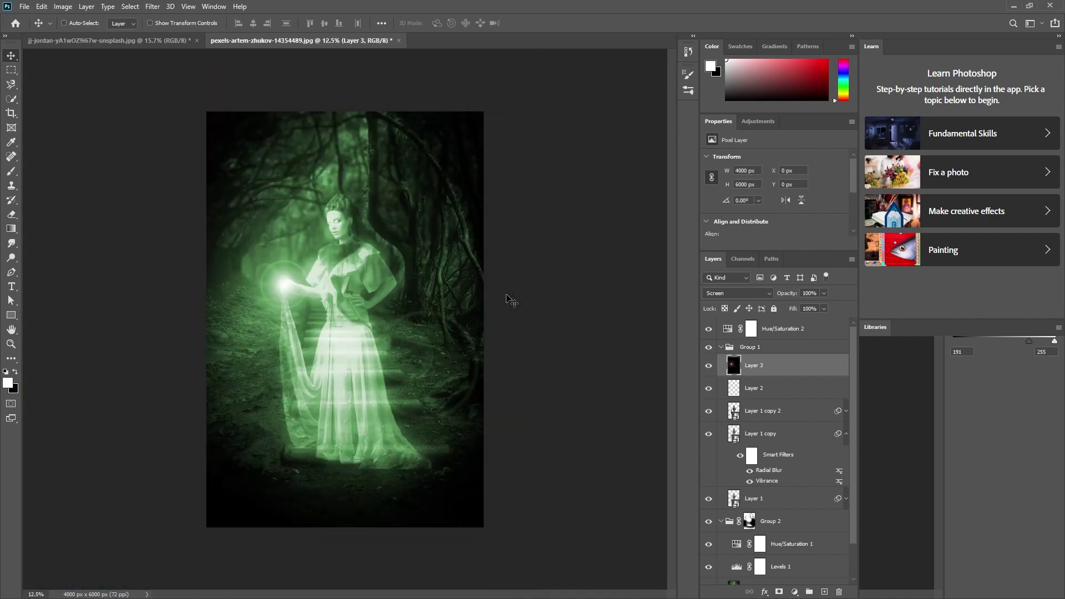
{"action": "key", "text": "ctrl+plus"}
{"action": "key", "text": "ctrl+plus"}
{"action": "key", "text": "ctrl+plus"}
{"action": "key", "text": "ctrl+minus"}
{"action": "key", "text": "ctrl+minus"}
{"action": "key", "text": "ctrl+minus"}
{"action": "scroll", "coordinate": [856, 426], "scroll_direction": "down", "scroll_amount": 2}
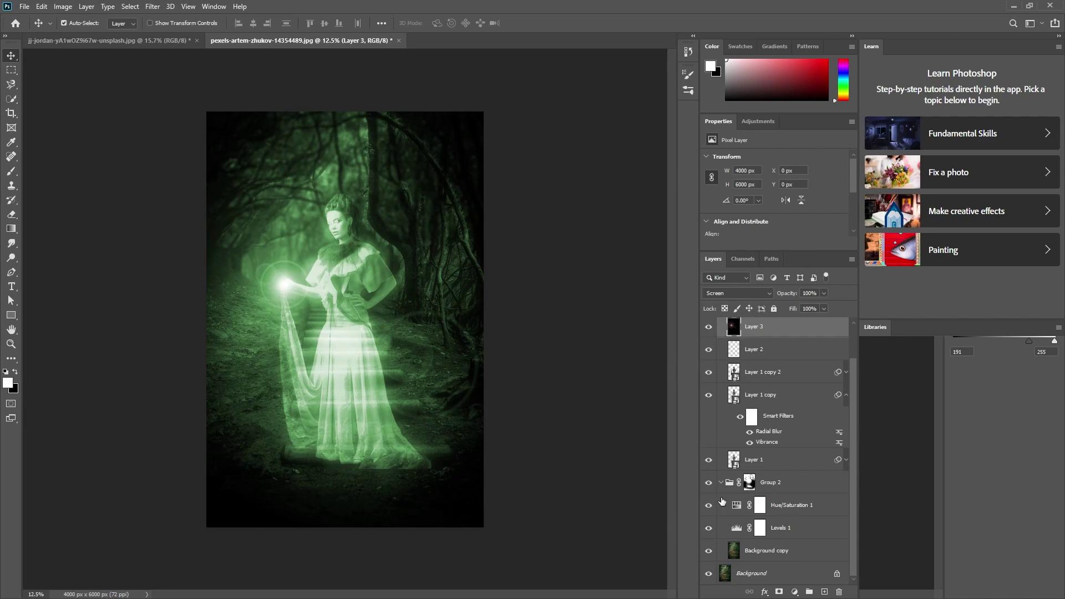
Step: Paint black on Group 2's mask to darken the top-left corner and top of the forest
{"action": "key", "text": "c"}
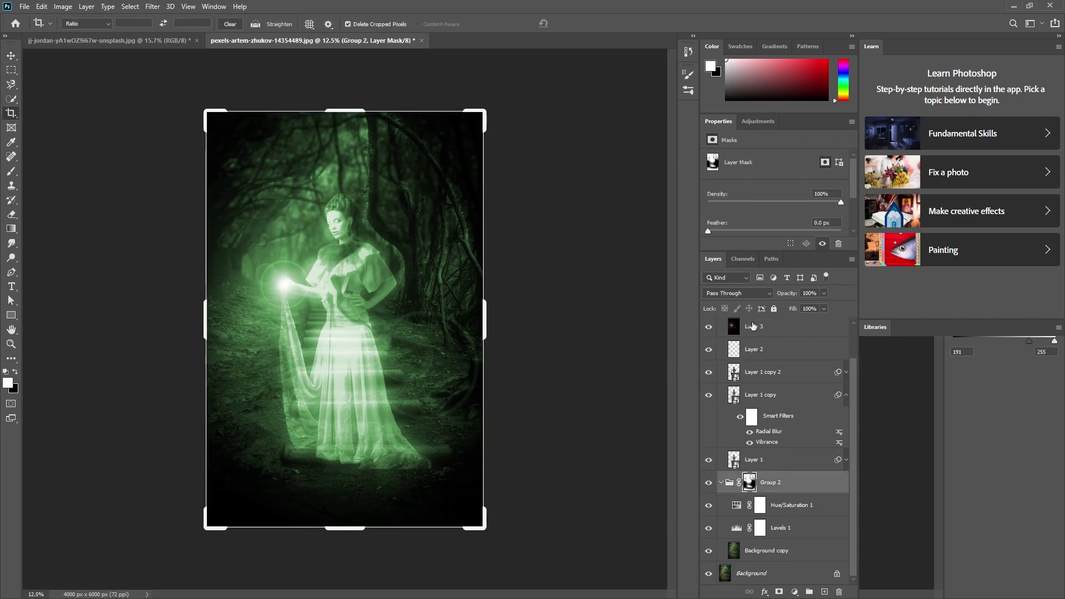
{"action": "key", "text": "v"}
{"action": "left_click", "coordinate": [739, 561]}
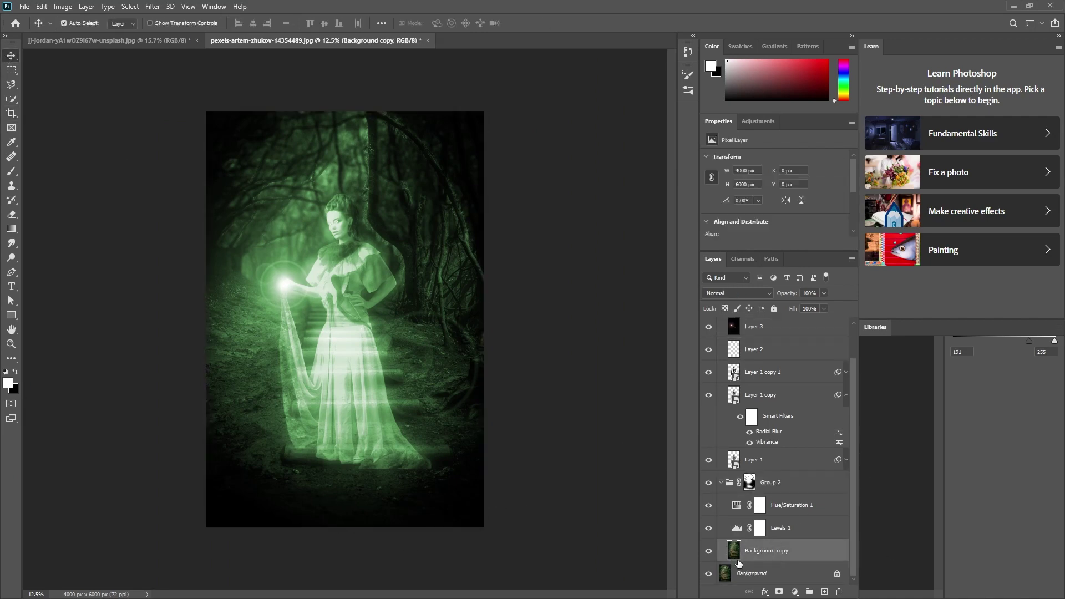
{"action": "left_click", "coordinate": [749, 483]}
{"action": "key", "text": "b"}
{"action": "key", "text": "x"}
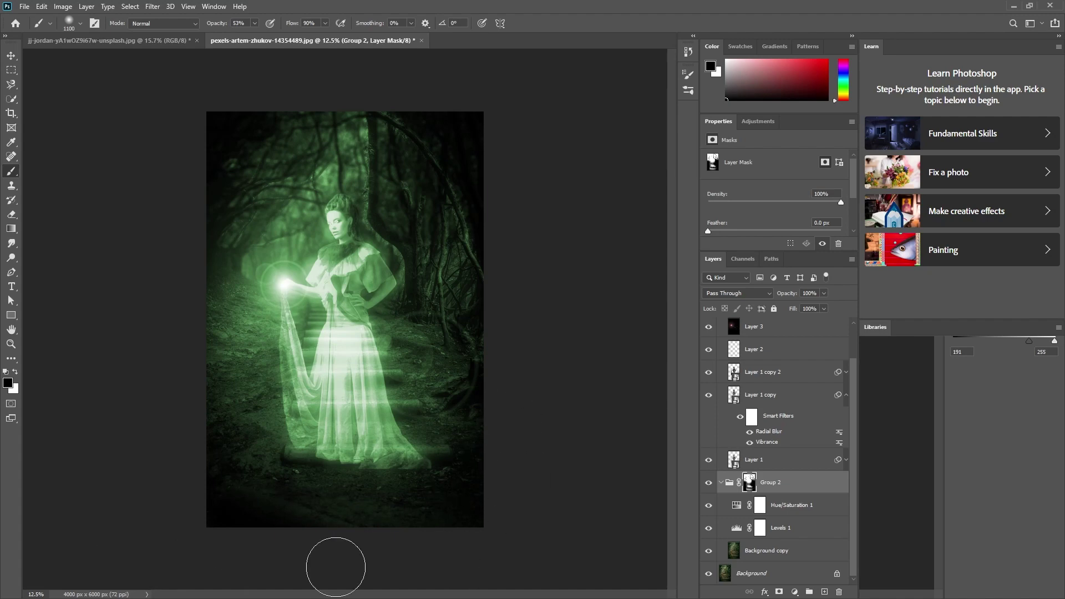
{"action": "left_click_drag", "start_coordinate": [251, 182], "coordinate": [255, 142]}
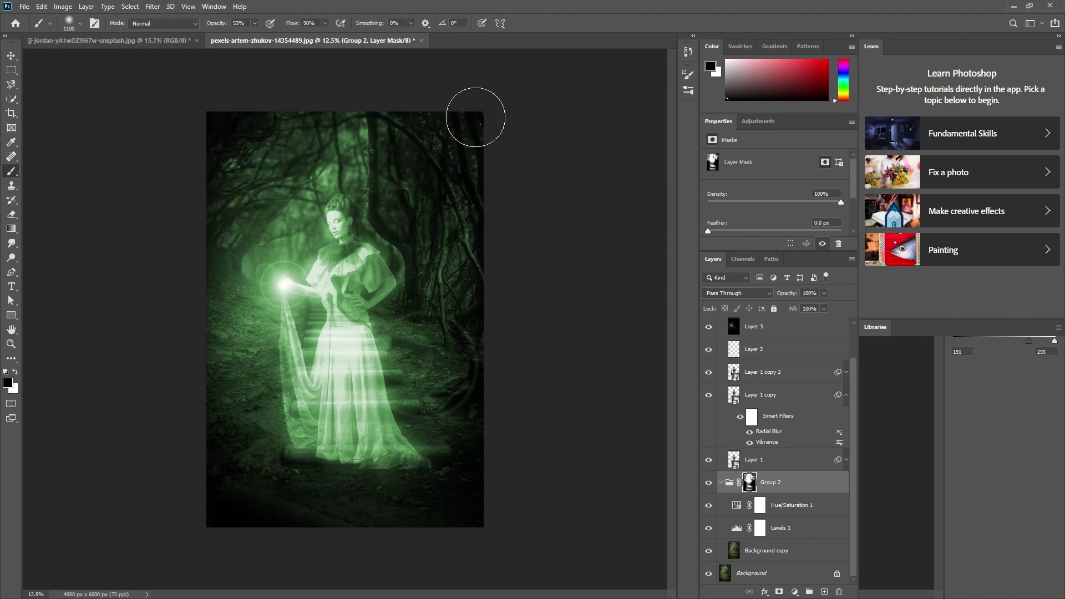
{"action": "left_click_drag", "start_coordinate": [476, 114], "coordinate": [459, 221]}
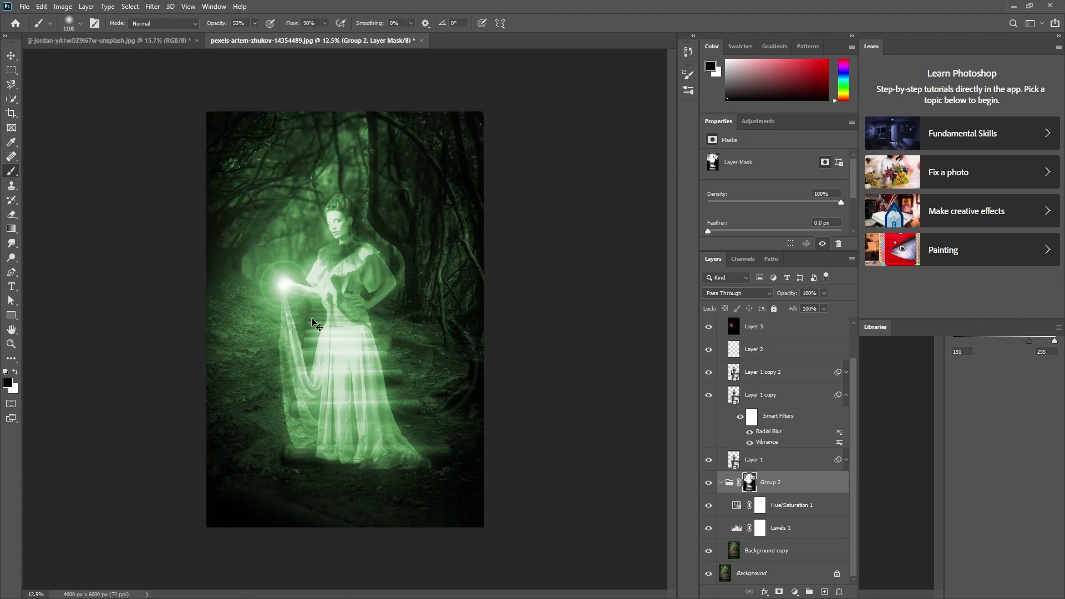
{"action": "key", "text": "bracketright"}
Step: Paint white over the woman's face and hair to keep them clear
{"action": "key", "text": "x"}
{"action": "key", "text": "bracketleft"}
{"action": "key", "text": "bracketleft"}
{"action": "key", "text": "bracketleft"}
{"action": "left_click_drag", "start_coordinate": [337, 210], "coordinate": [330, 233]}
{"action": "key", "text": "bracketright"}
{"action": "key", "text": "bracketright"}
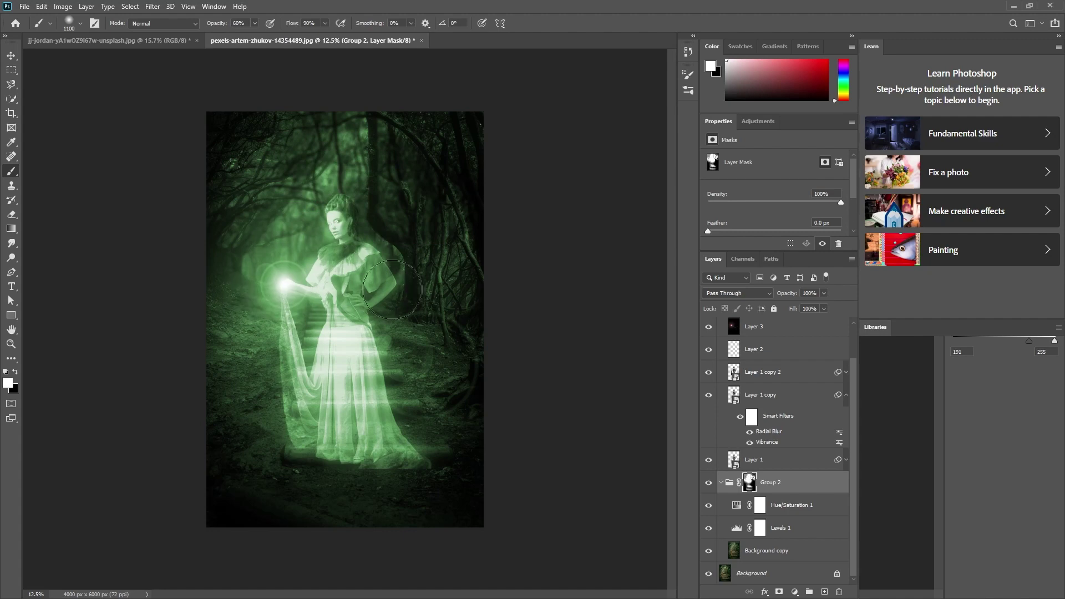
{"action": "key", "text": "bracketleft"}
{"action": "key", "text": "bracketleft"}
{"action": "key", "text": "bracketleft"}
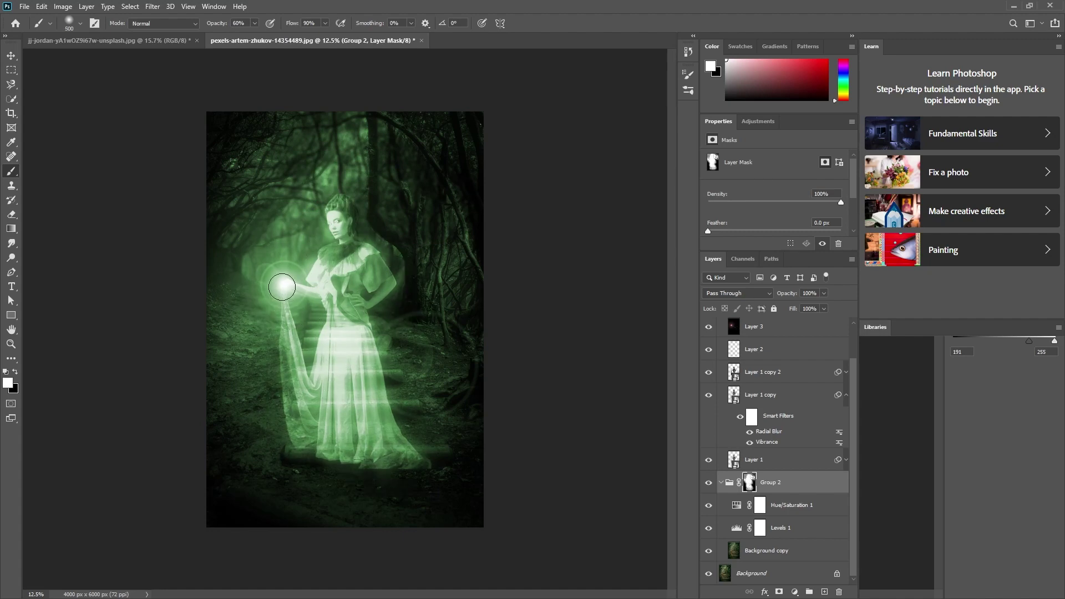
{"action": "key", "text": "bracketleft"}
{"action": "key", "text": "bracketleft"}
{"action": "key", "text": "bracketleft"}
{"action": "key", "text": "bracketright"}
{"action": "key", "text": "bracketright"}
Step: Lower the brush opacity and softly darken the lower left and right edges
{"action": "key", "text": "3"}
{"action": "key", "text": "3"}
{"action": "key", "text": "2"}
{"action": "key", "text": "9"}
{"action": "key", "text": "bracketright"}
{"action": "key", "text": "bracketright"}
{"action": "key", "text": "bracketright"}
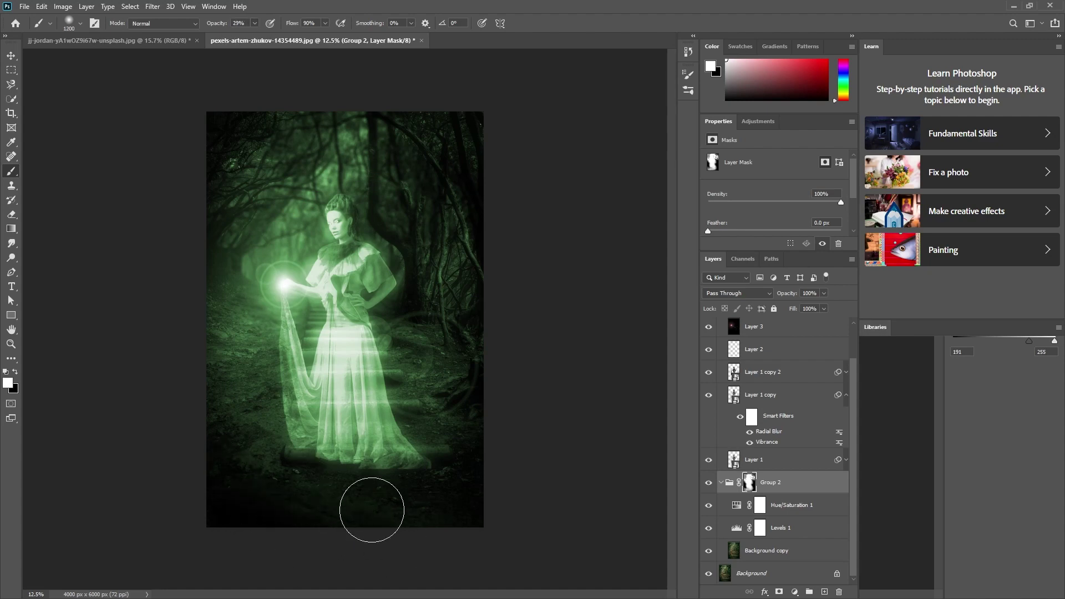
{"action": "mouse_move", "coordinate": [304, 523]}
{"action": "left_mouse_down"}
{"action": "mouse_move", "coordinate": [190, 231]}
{"action": "mouse_move", "coordinate": [471, 447]}
{"action": "left_mouse_up"}
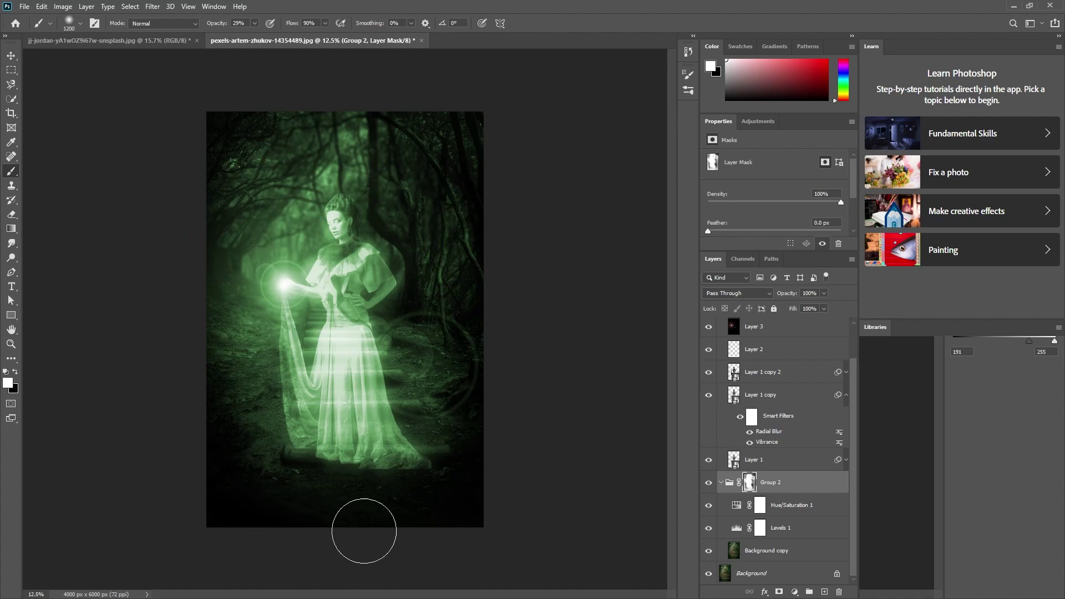
{"action": "scroll", "coordinate": [364, 531], "scroll_direction": "up", "scroll_amount": 3}
{"action": "scroll", "coordinate": [408, 508], "scroll_direction": "down", "scroll_amount": 1}
Step: Add a new empty layer above Background copy and set up a small black brush
{"action": "key", "text": "v"}
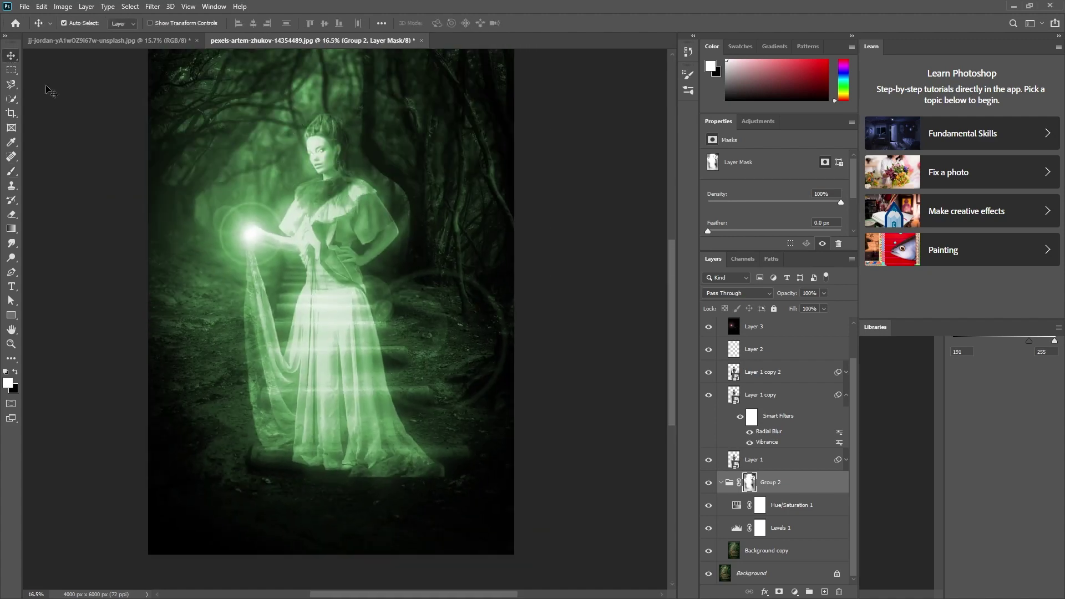
{"action": "left_click", "coordinate": [768, 555]}
{"action": "left_click", "coordinate": [825, 592]}
{"action": "key", "text": "x"}
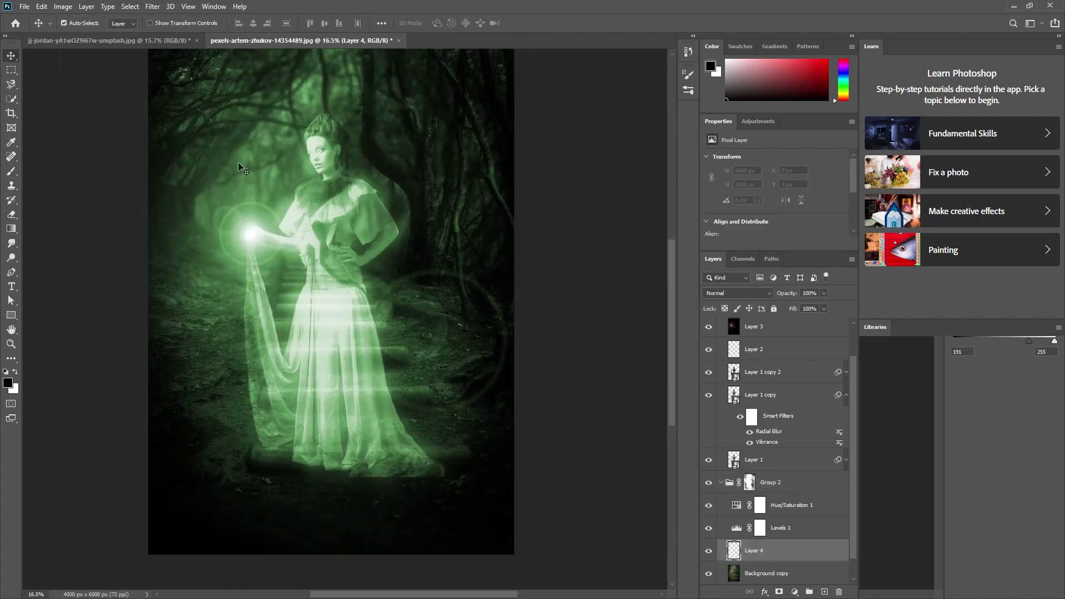
{"action": "key", "text": "b"}
{"action": "key", "text": "bracketleft"}
{"action": "key", "text": "bracketleft"}
{"action": "key", "text": "bracketleft"}
Step: Paint black around the woman's head, beside her, and over the upper-left forest
{"action": "mouse_move", "coordinate": [352, 191]}
{"action": "left_mouse_down"}
{"action": "mouse_move", "coordinate": [324, 153]}
{"action": "mouse_move", "coordinate": [382, 270]}
{"action": "mouse_move", "coordinate": [459, 502]}
{"action": "left_mouse_up"}
{"action": "key", "text": "bracketright"}
{"action": "left_click_drag", "start_coordinate": [382, 239], "coordinate": [348, 266]}
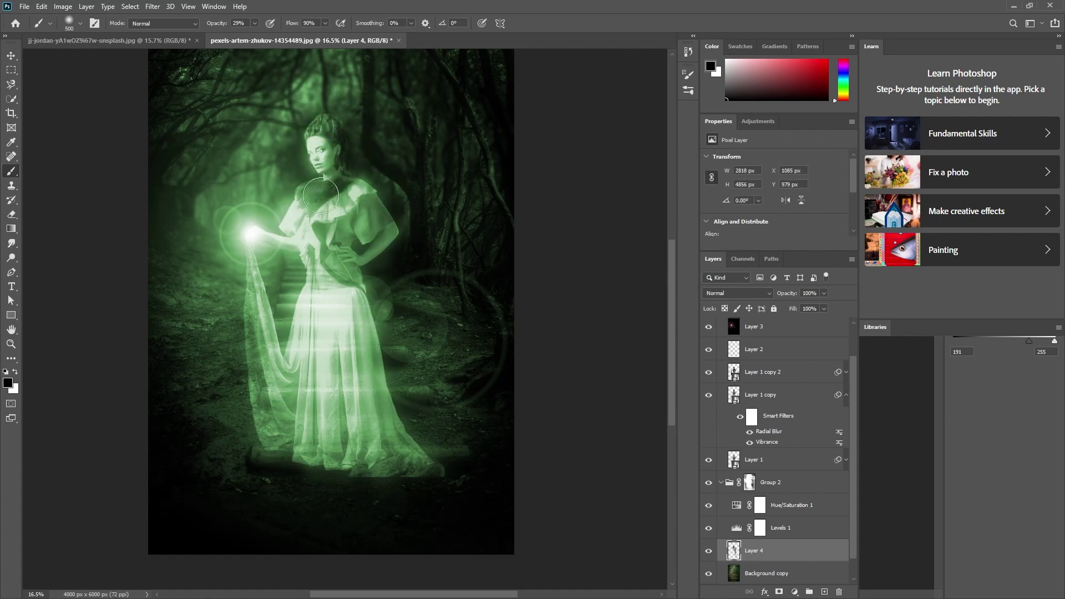
{"action": "scroll", "coordinate": [738, 293], "scroll_direction": "down", "scroll_amount": 13}
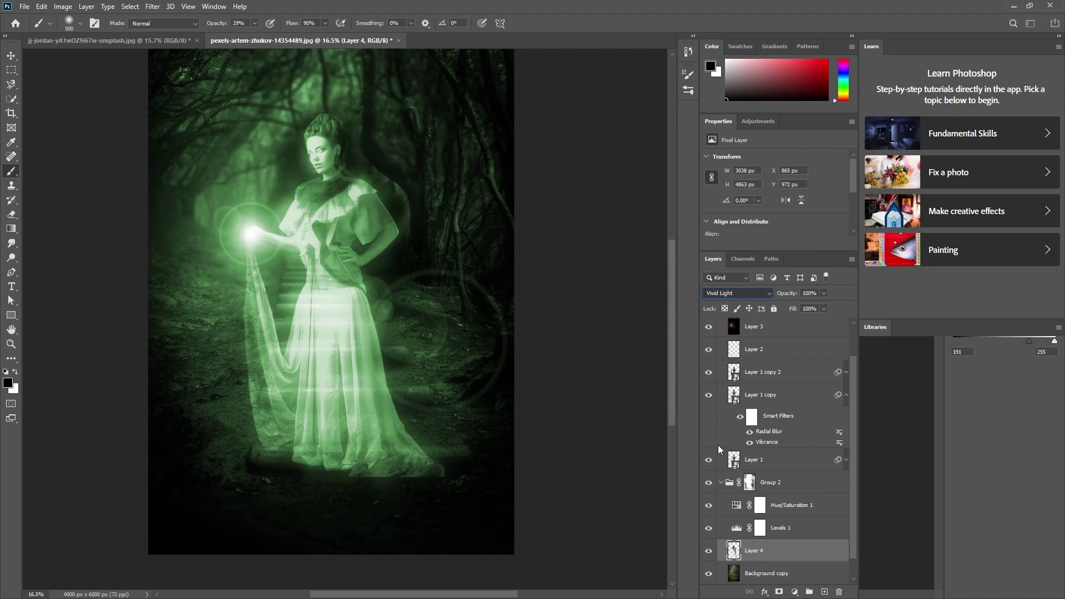
{"action": "left_click_drag", "start_coordinate": [291, 192], "coordinate": [210, 107]}
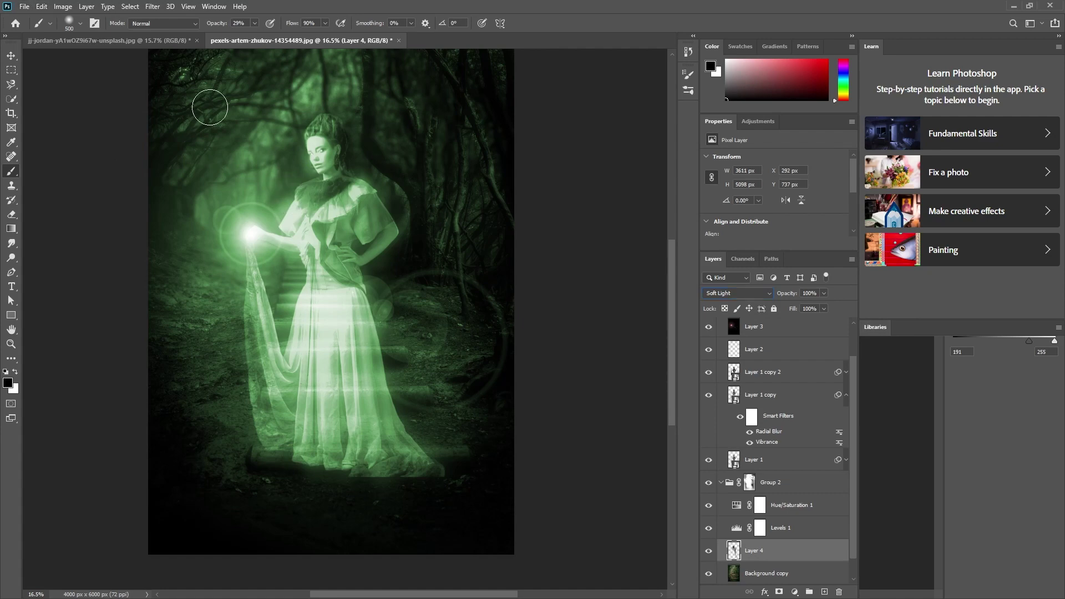
Step: Switch to a larger, lower-strength eraser to soften the black paint
{"action": "key", "text": "e"}
{"action": "key", "text": "bracketright"}
{"action": "key", "text": "bracketright"}
{"action": "key", "text": "bracketright"}
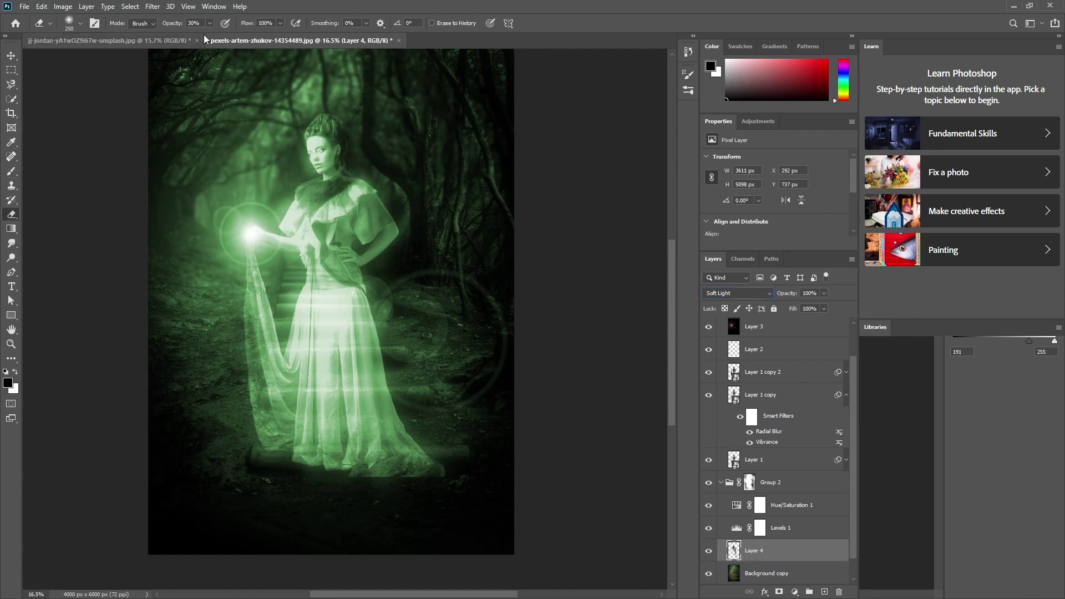
{"action": "key", "text": "1"}
{"action": "key", "text": "2"}
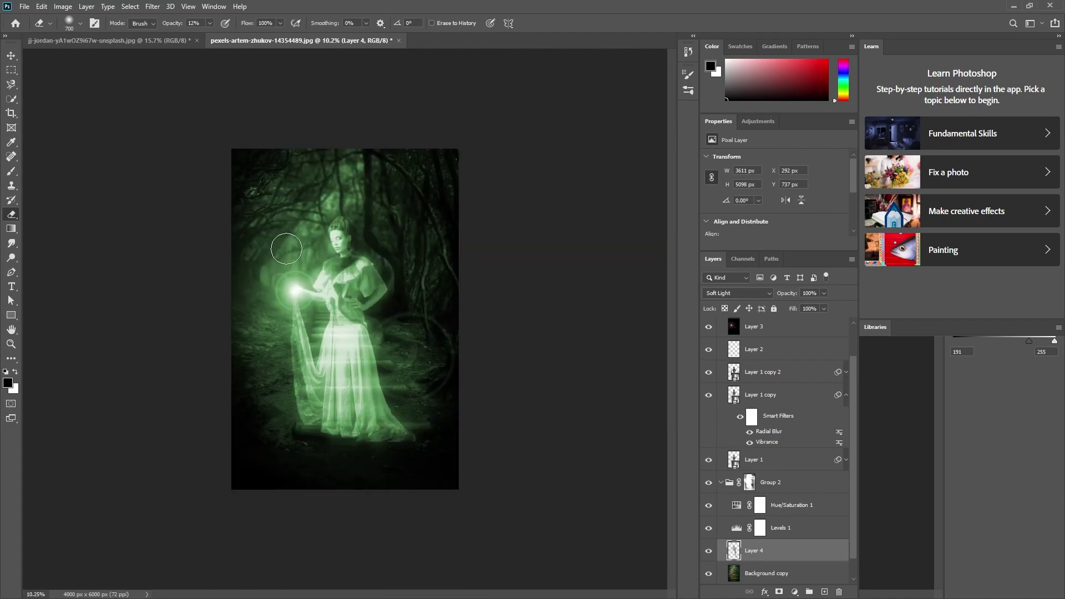
{"action": "scroll", "coordinate": [311, 205], "scroll_direction": "up", "scroll_amount": 2}
{"action": "scroll", "coordinate": [370, 201], "scroll_direction": "up", "scroll_amount": 6}
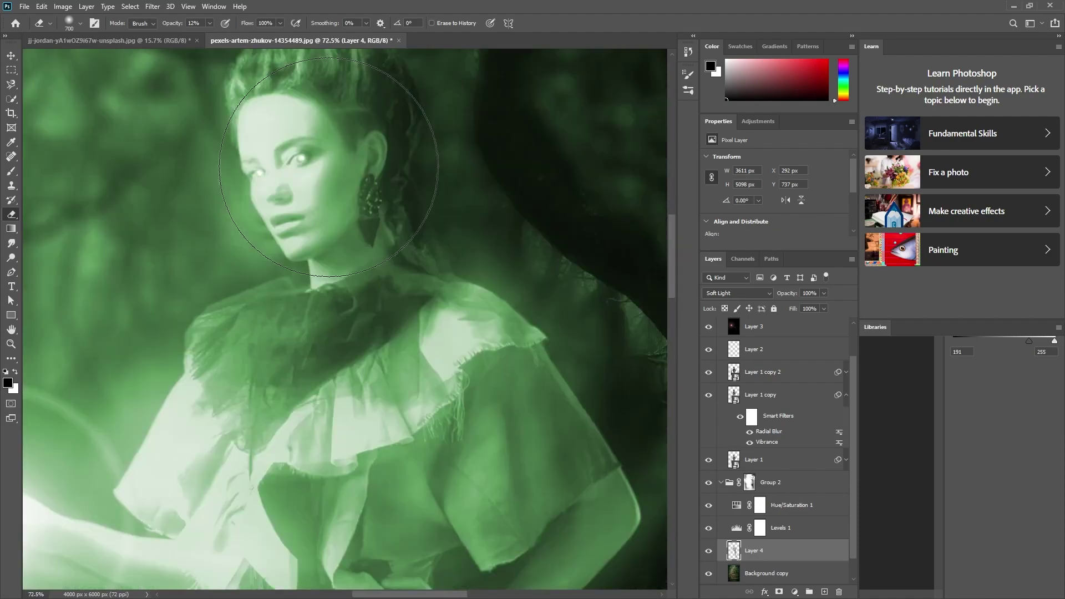
{"action": "scroll", "coordinate": [369, 201], "scroll_direction": "up", "scroll_amount": 3}
Step: Select the glowing-eyes layer below Layer 3 and resize it with Free Transform
{"action": "key", "text": "v"}
{"action": "left_click", "coordinate": [284, 155]}
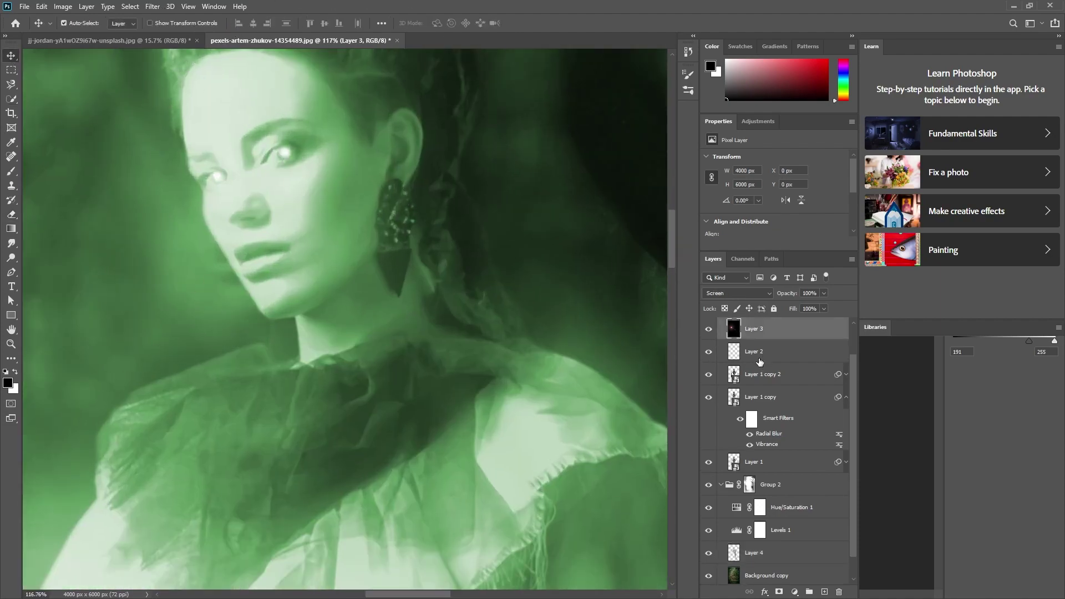
{"action": "key", "text": "alt+bracketleft"}
{"action": "key", "text": "ctrl+t"}
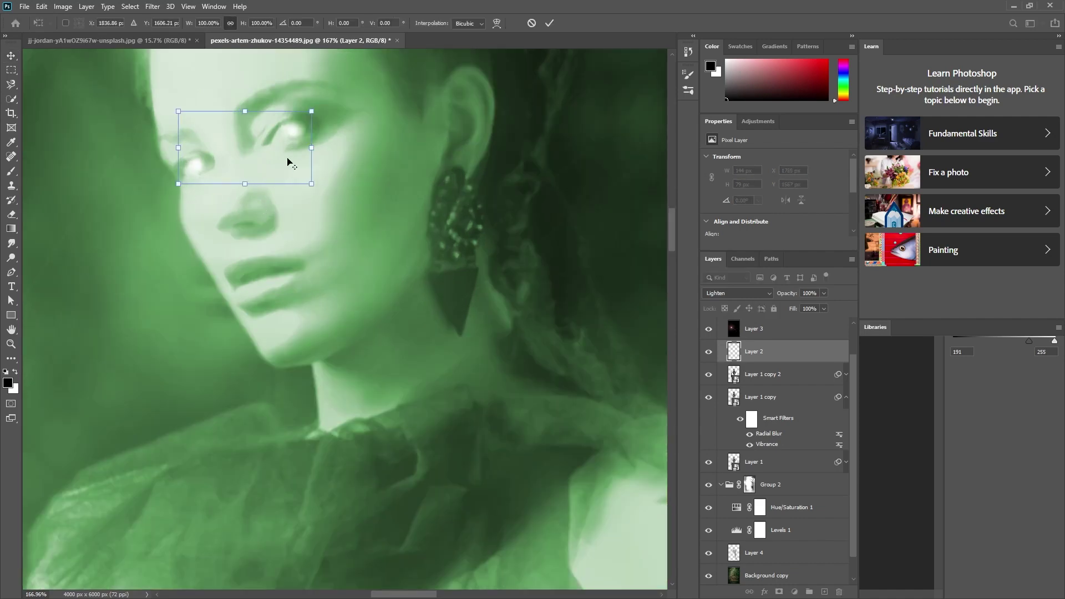
{"action": "scroll", "coordinate": [288, 160], "scroll_direction": "up", "scroll_amount": 2}
{"action": "scroll", "coordinate": [317, 214], "scroll_direction": "down", "scroll_amount": 5}
{"action": "key", "text": "Return"}
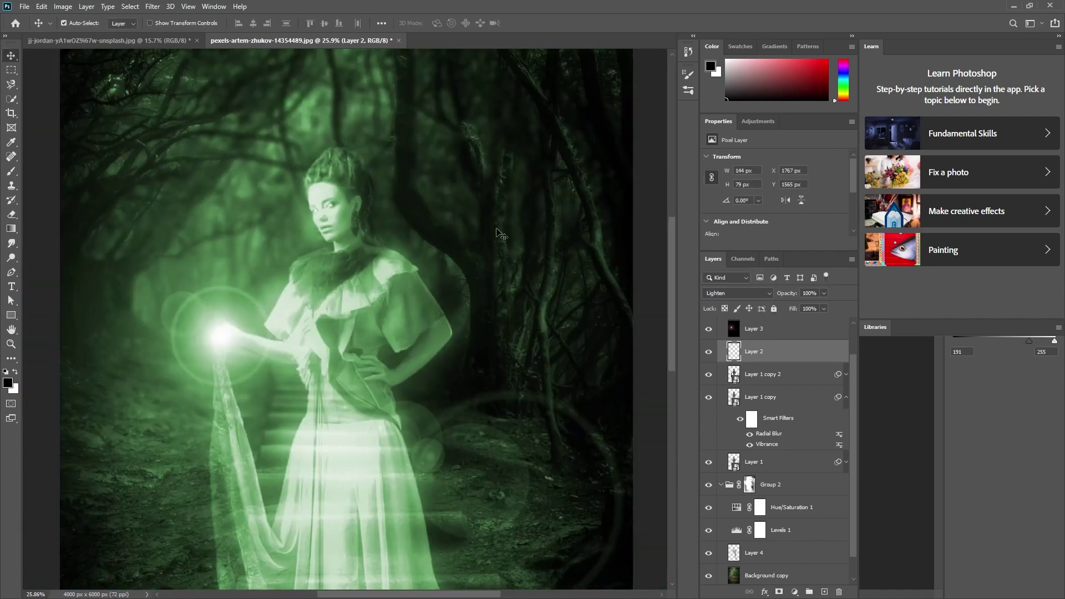
Step: Zoom in on the woman's face and delete the old glowing-eyes layer
{"action": "scroll", "coordinate": [315, 300], "scroll_direction": "up", "scroll_amount": 3}
{"action": "scroll", "coordinate": [318, 234], "scroll_direction": "up", "scroll_amount": 2}
{"action": "scroll", "coordinate": [322, 200], "scroll_direction": "up", "scroll_amount": 2}
{"action": "key", "text": "alt+bracketright"}
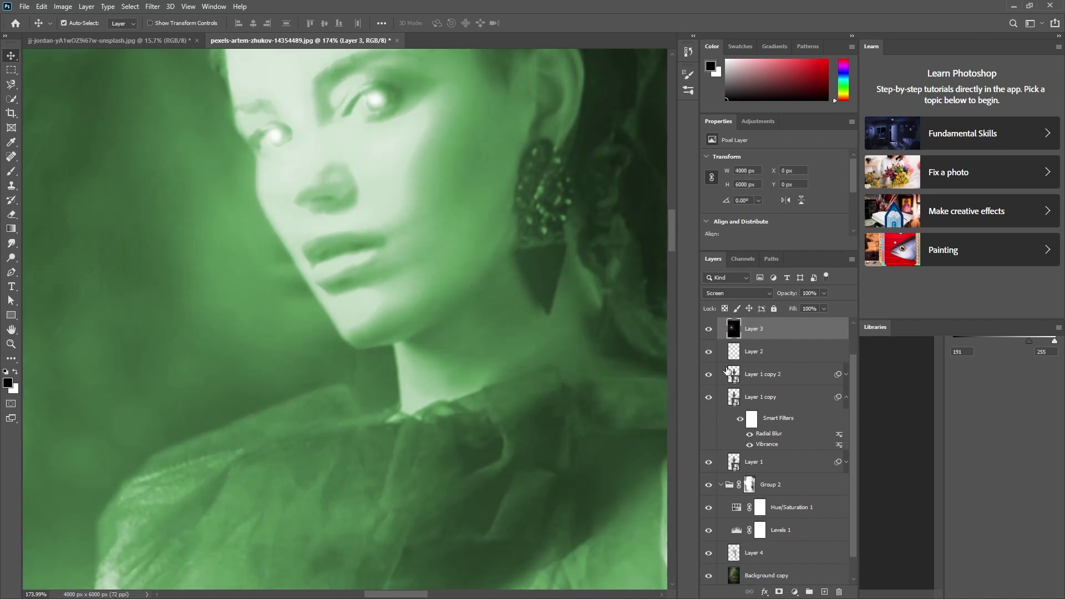
{"action": "left_click_drag", "start_coordinate": [760, 351], "coordinate": [838, 592]}
Step: Add a new Layer 5 with a small white brush at 100% flow
{"action": "left_click", "coordinate": [826, 592]}
{"action": "scroll", "coordinate": [418, 145], "scroll_direction": "up", "scroll_amount": 1}
{"action": "scroll", "coordinate": [354, 281], "scroll_direction": "up", "scroll_amount": 1}
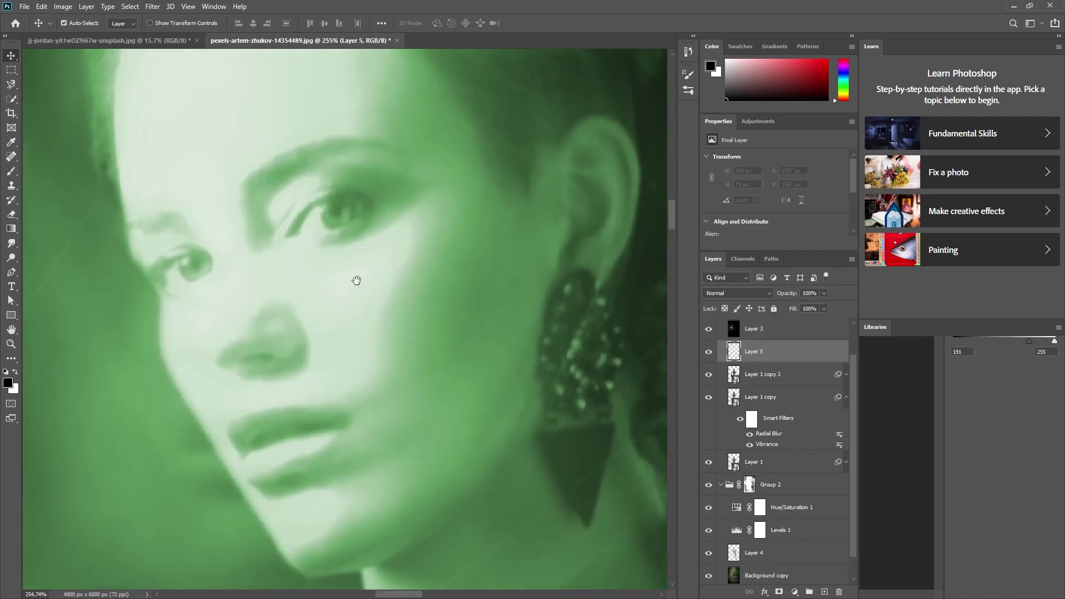
{"action": "key", "text": "b"}
{"action": "key", "text": "bracketleft"}
{"action": "key", "text": "bracketleft"}
{"action": "key", "text": "bracketleft"}
{"action": "key", "text": "x"}
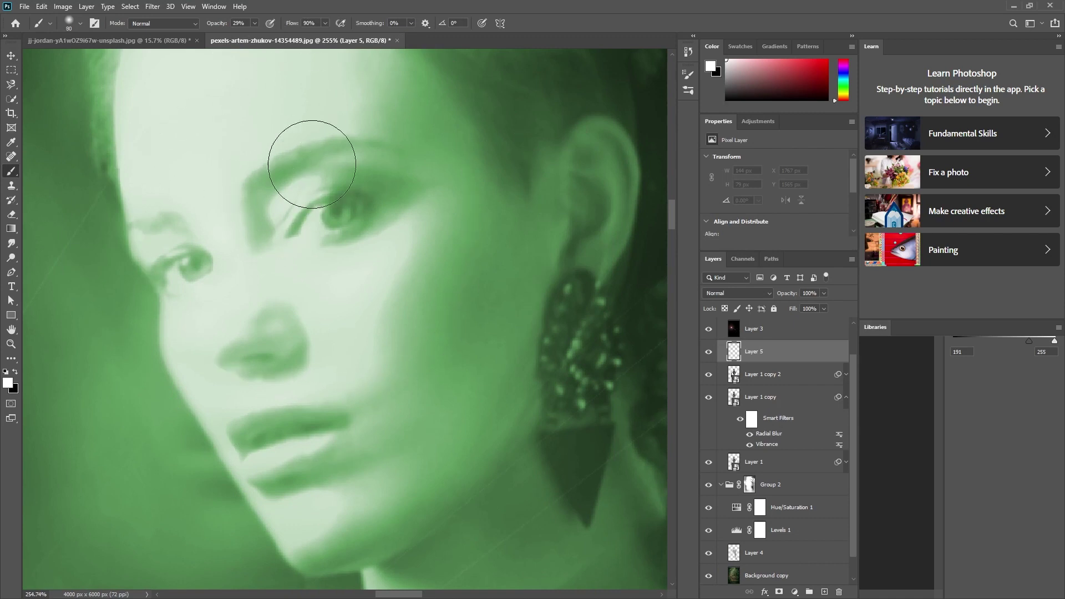
{"action": "key", "text": "3"}
{"action": "key", "text": "4"}
{"action": "key", "text": "shift+0"}
{"action": "key", "text": "bracketleft"}
{"action": "key", "text": "bracketleft"}
{"action": "key", "text": "bracketleft"}
{"action": "key", "text": "bracketleft"}
{"action": "key", "text": "bracketleft"}
Step: Dab white glows on both eyes and set Layer 5 to Multiply
{"action": "left_click", "coordinate": [336, 214]}
{"action": "left_click", "coordinate": [188, 270]}
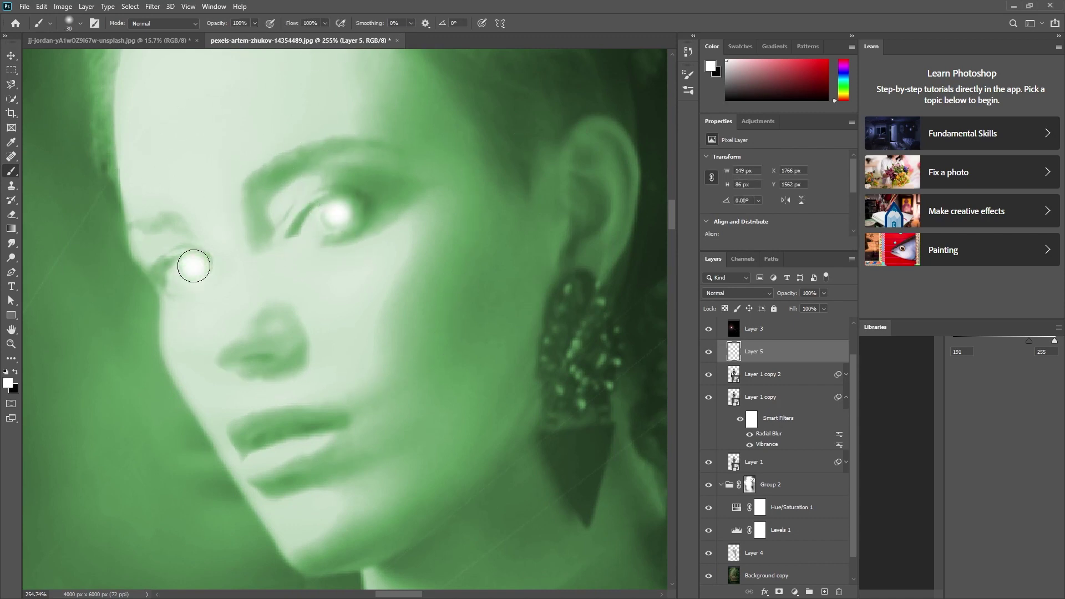
{"action": "scroll", "coordinate": [297, 238], "scroll_direction": "down", "scroll_amount": 3}
{"action": "scroll", "coordinate": [291, 243], "scroll_direction": "down", "scroll_amount": 5}
{"action": "scroll", "coordinate": [93, 294], "scroll_direction": "up", "scroll_amount": 2}
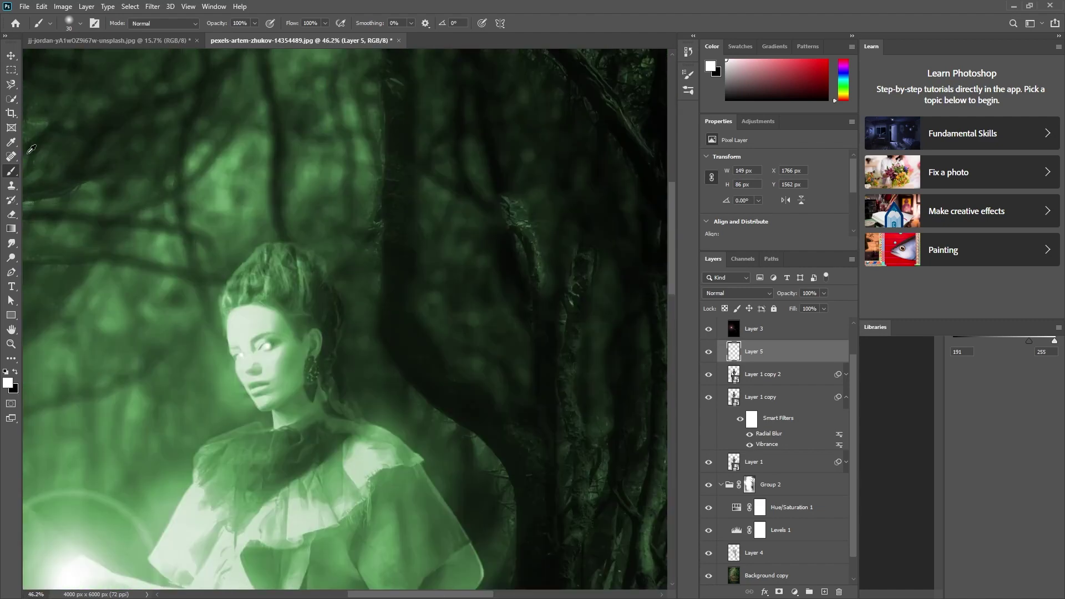
{"action": "scroll", "coordinate": [93, 295], "scroll_direction": "up", "scroll_amount": 2}
{"action": "left_click", "coordinate": [11, 55]}
{"action": "left_click", "coordinate": [770, 295]}
{"action": "left_click", "coordinate": [730, 340]}
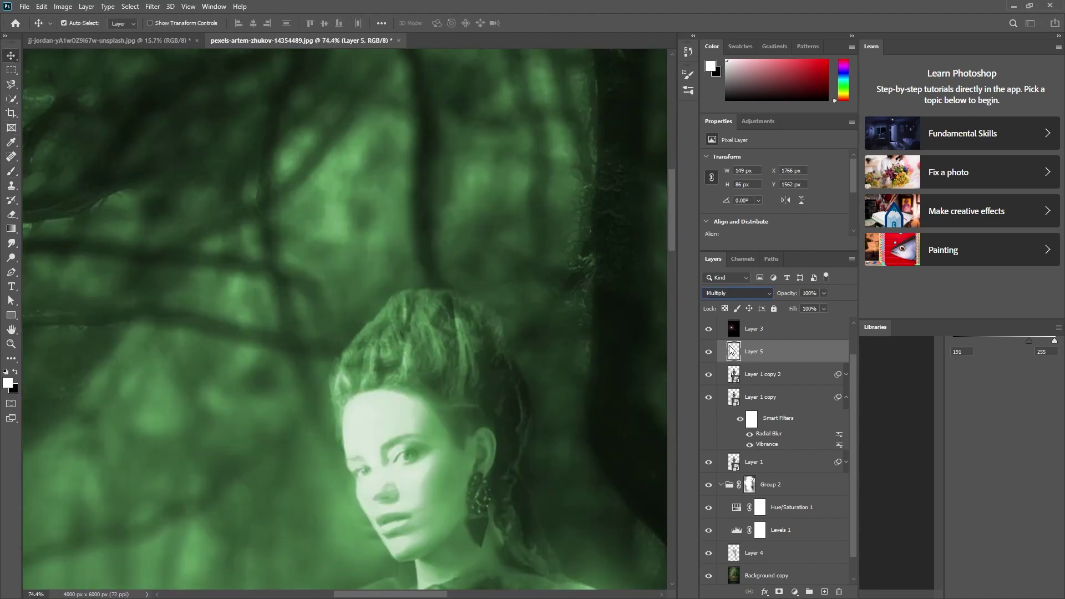
Step: Switch Layer 5's blend mode to Overlay
{"action": "key", "text": "shift+plus"}
{"action": "key", "text": "shift+plus"}
{"action": "key", "text": "shift+plus"}
{"action": "scroll", "coordinate": [406, 254], "scroll_direction": "down", "scroll_amount": 3}
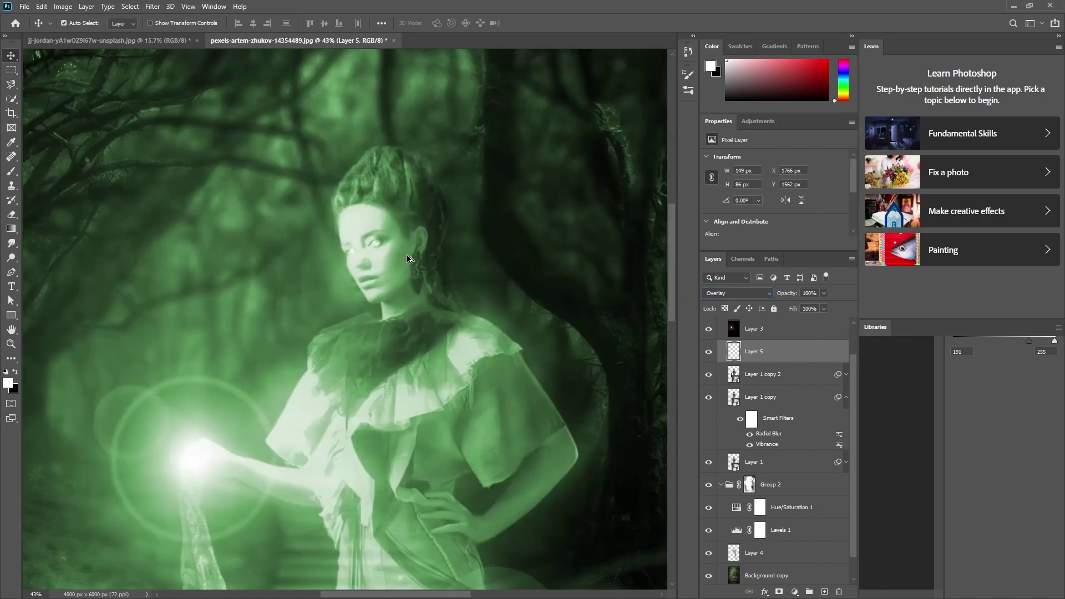
{"action": "scroll", "coordinate": [355, 298], "scroll_direction": "down", "scroll_amount": 3}
{"action": "scroll", "coordinate": [348, 265], "scroll_direction": "up", "scroll_amount": 3}
{"action": "scroll", "coordinate": [348, 264], "scroll_direction": "down", "scroll_amount": 3}
{"action": "scroll", "coordinate": [363, 260], "scroll_direction": "up", "scroll_amount": 3}
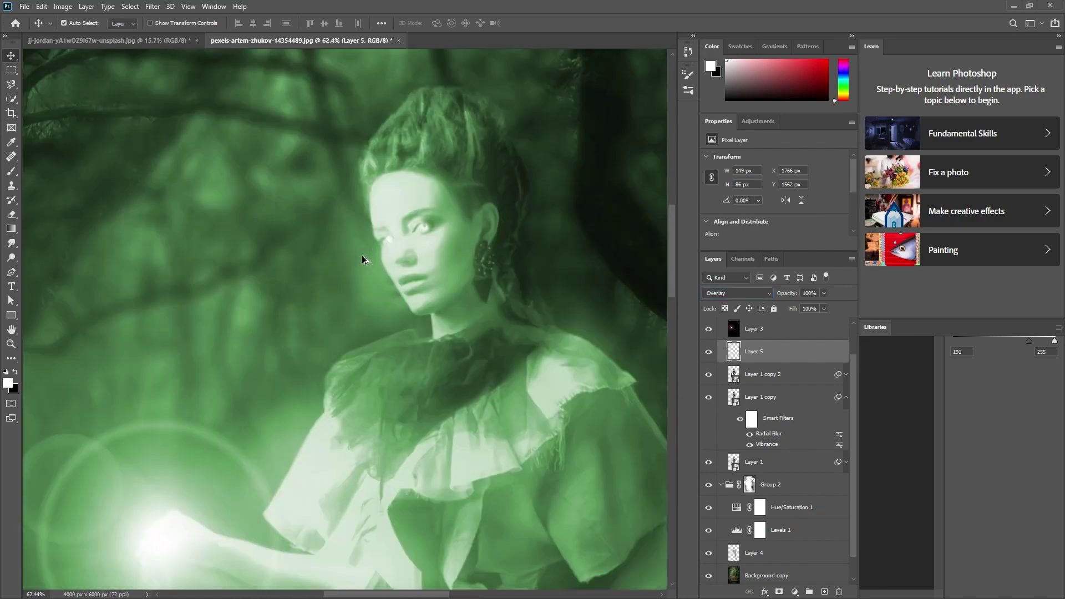
{"action": "scroll", "coordinate": [363, 260], "scroll_direction": "down", "scroll_amount": 2}
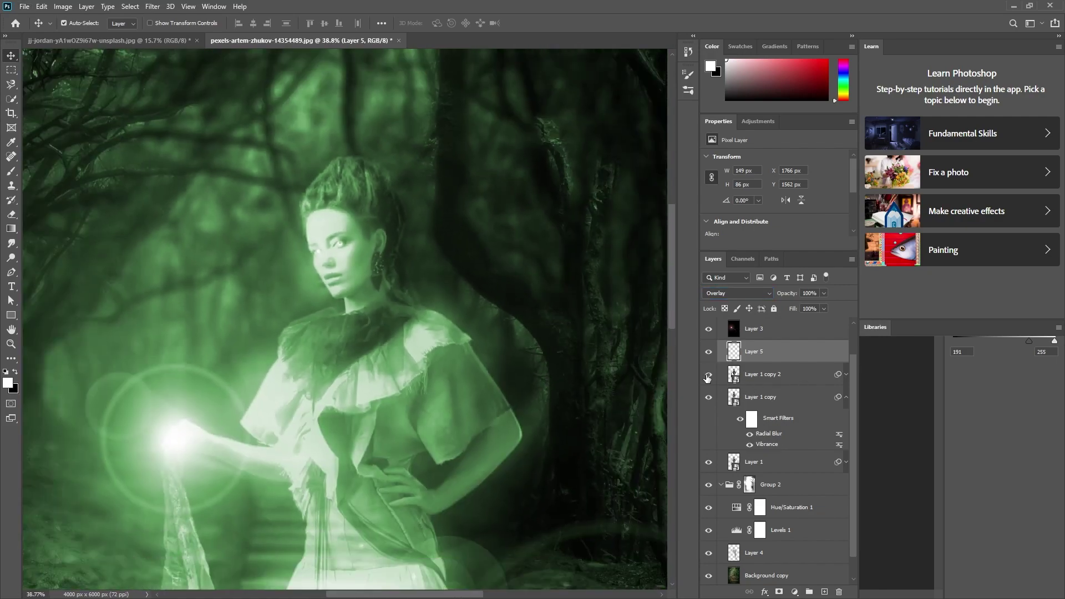
Step: Select Layer 1 copy 2 and set its opacity to about 57%
{"action": "left_click", "coordinate": [708, 377]}
{"action": "left_click", "coordinate": [788, 375]}
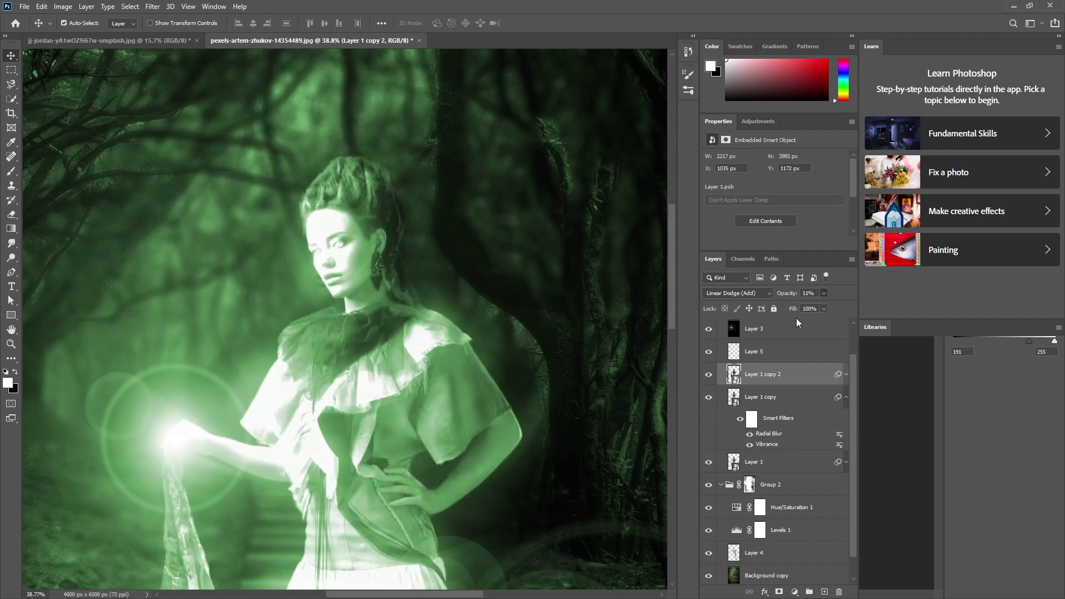
{"action": "key", "text": "7"}
{"action": "key", "text": "6"}
{"action": "key", "text": "6"}
{"action": "key", "text": "0"}
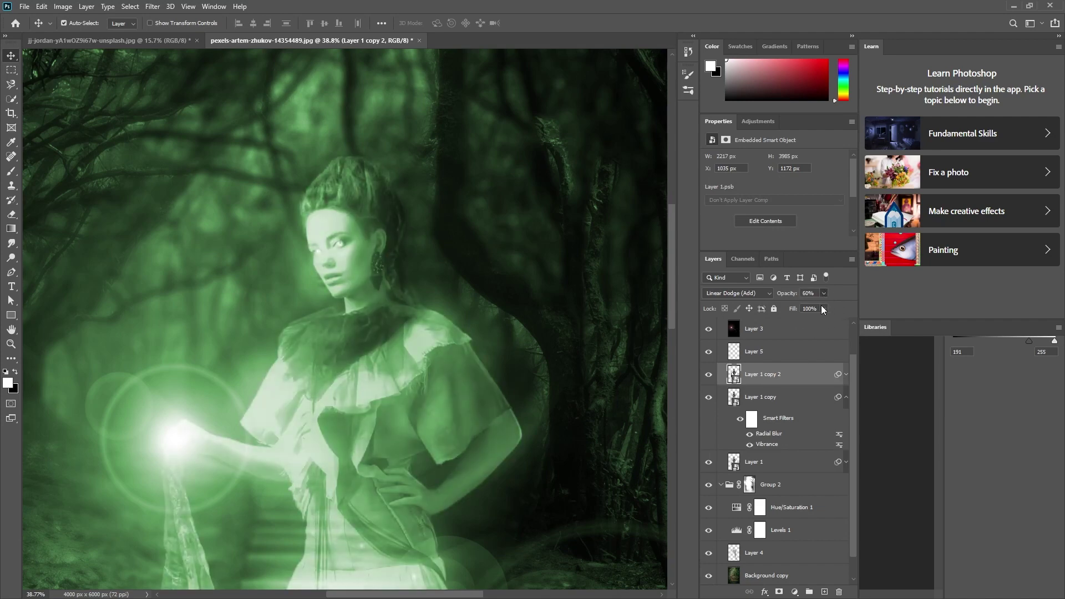
{"action": "scroll", "coordinate": [372, 251], "scroll_direction": "down", "scroll_amount": 3}
{"action": "scroll", "coordinate": [371, 251], "scroll_direction": "up", "scroll_amount": 2}
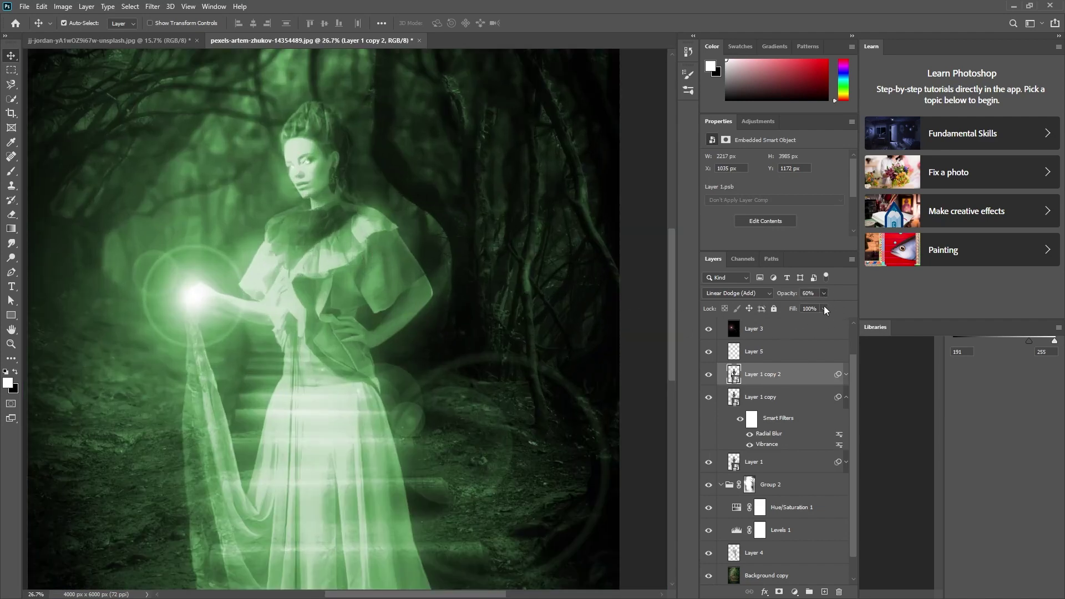
{"action": "key", "text": "5"}
{"action": "key", "text": "0"}
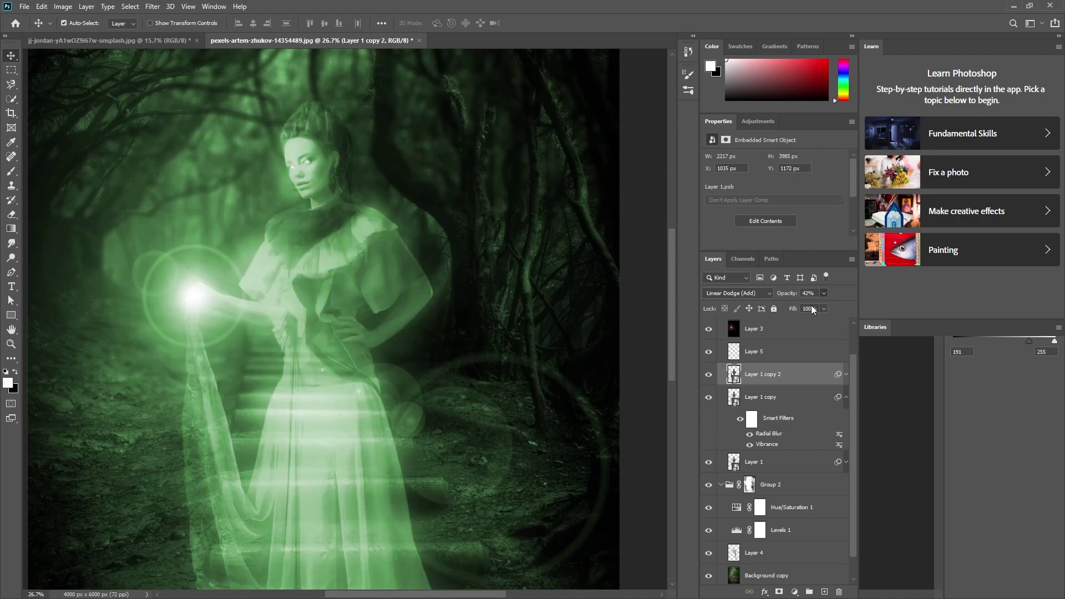
Step: Scroll through the Layers panel to review the stack
{"action": "scroll", "coordinate": [340, 284], "scroll_direction": "up", "scroll_amount": 3}
{"action": "scroll", "coordinate": [339, 284], "scroll_direction": "down", "scroll_amount": 4}
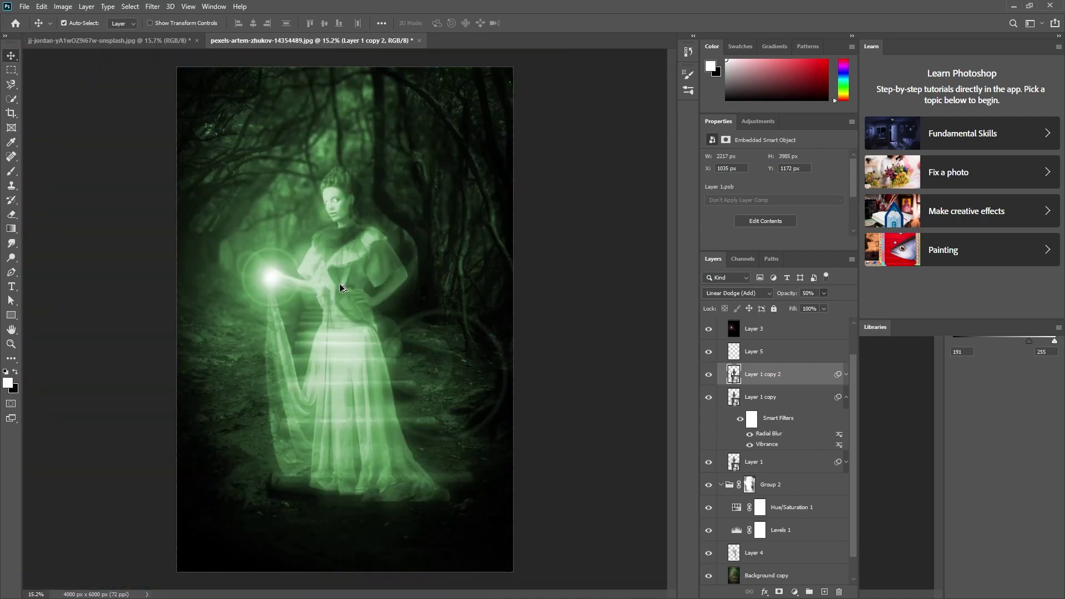
{"action": "scroll", "coordinate": [340, 284], "scroll_direction": "up", "scroll_amount": 3}
{"action": "scroll", "coordinate": [340, 284], "scroll_direction": "down", "scroll_amount": 2}
{"action": "scroll", "coordinate": [334, 257], "scroll_direction": "down", "scroll_amount": 1}
{"action": "scroll", "coordinate": [335, 258], "scroll_direction": "down", "scroll_amount": 2}
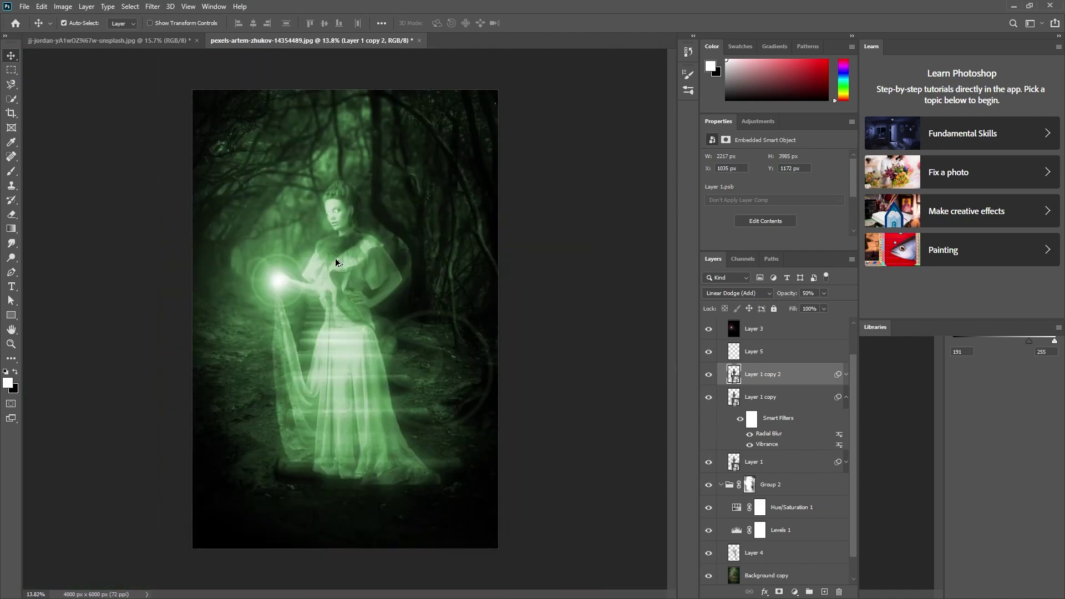
{"action": "scroll", "coordinate": [628, 349], "scroll_direction": "up", "scroll_amount": 2}
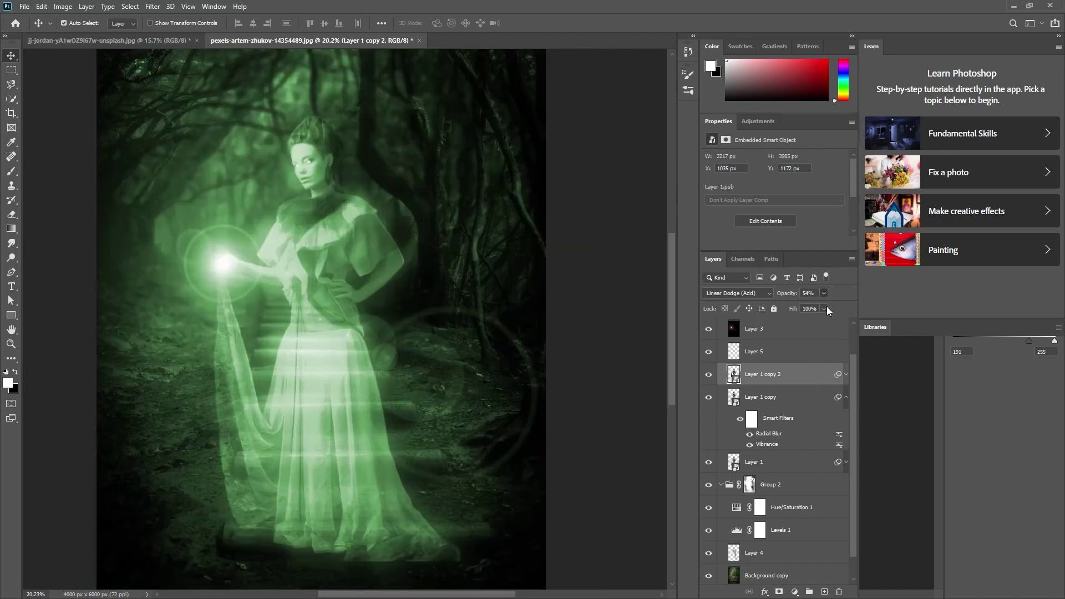
{"action": "scroll", "coordinate": [293, 353], "scroll_direction": "down", "scroll_amount": 1}
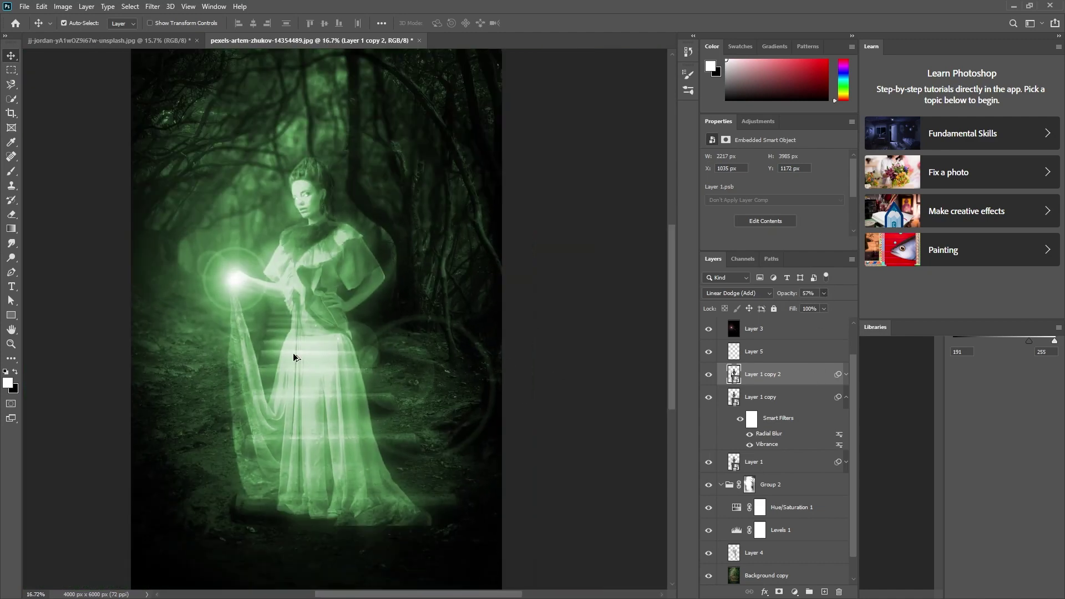
{"action": "scroll", "coordinate": [293, 352], "scroll_direction": "down", "scroll_amount": 1}
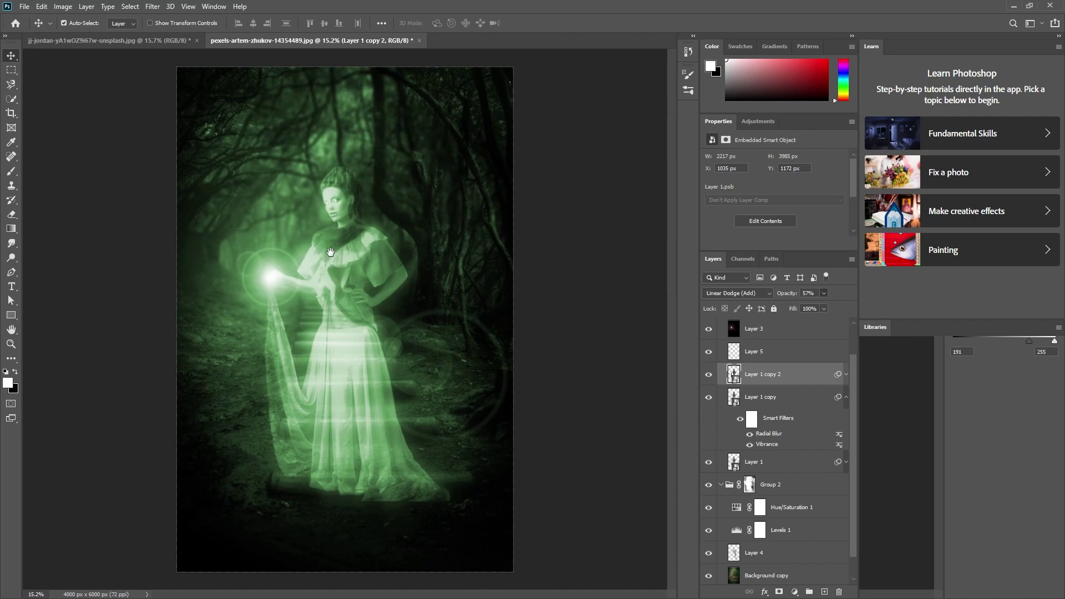
{"action": "scroll", "coordinate": [847, 488], "scroll_direction": "down", "scroll_amount": 1}
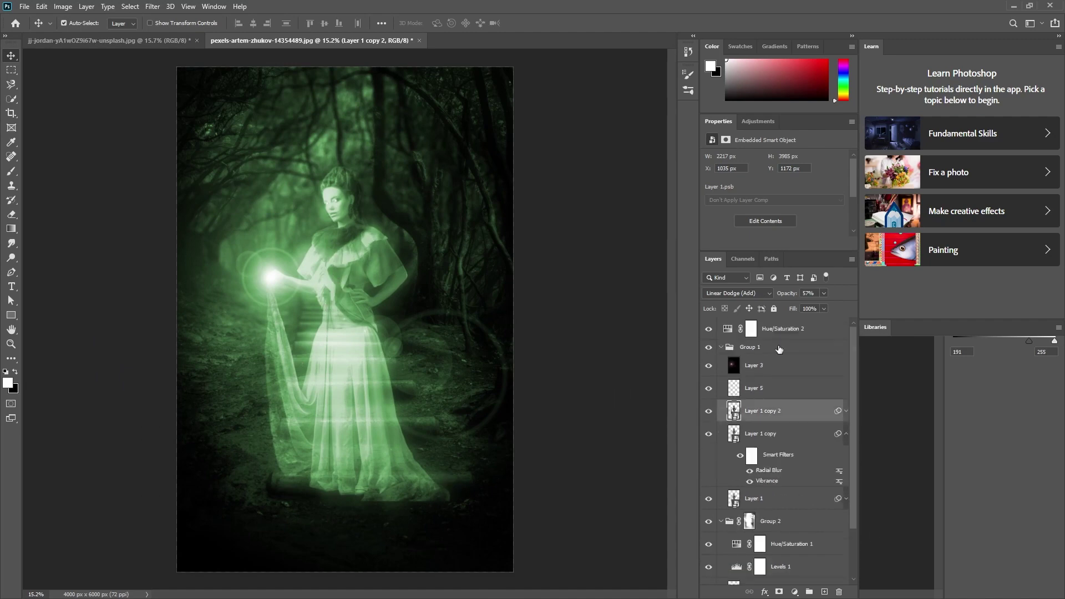
Step: Stamp all visible layers into a new merged Layer 6 with Ctrl+Alt+Shift+E
{"action": "key", "text": "ctrl+shift+alt+e"}
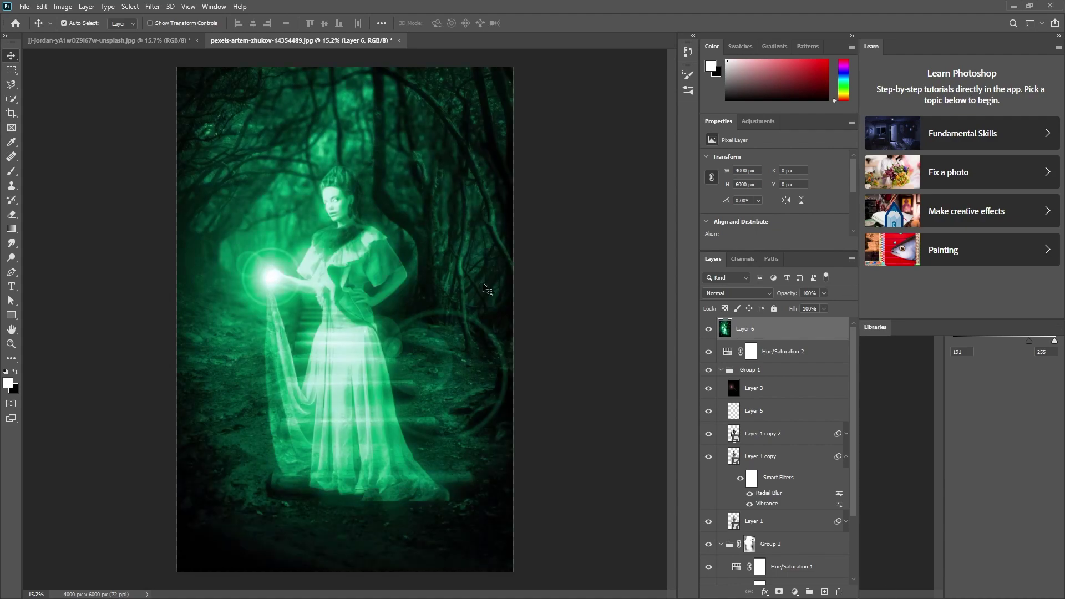
Step: Apply the brightening effect to Layer 6 and zoom out to view the figure
{"action": "key", "text": "ctrl+1"}
{"action": "left_click_drag", "start_coordinate": [482, 282], "coordinate": [411, 202]}
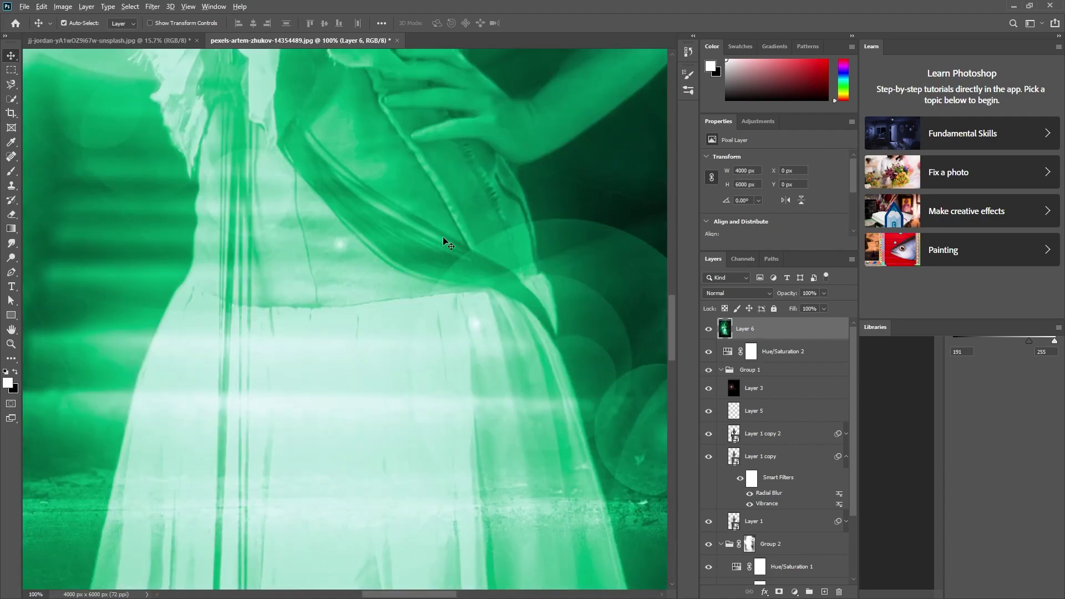
{"action": "scroll", "coordinate": [411, 204], "scroll_direction": "down", "scroll_amount": 5}
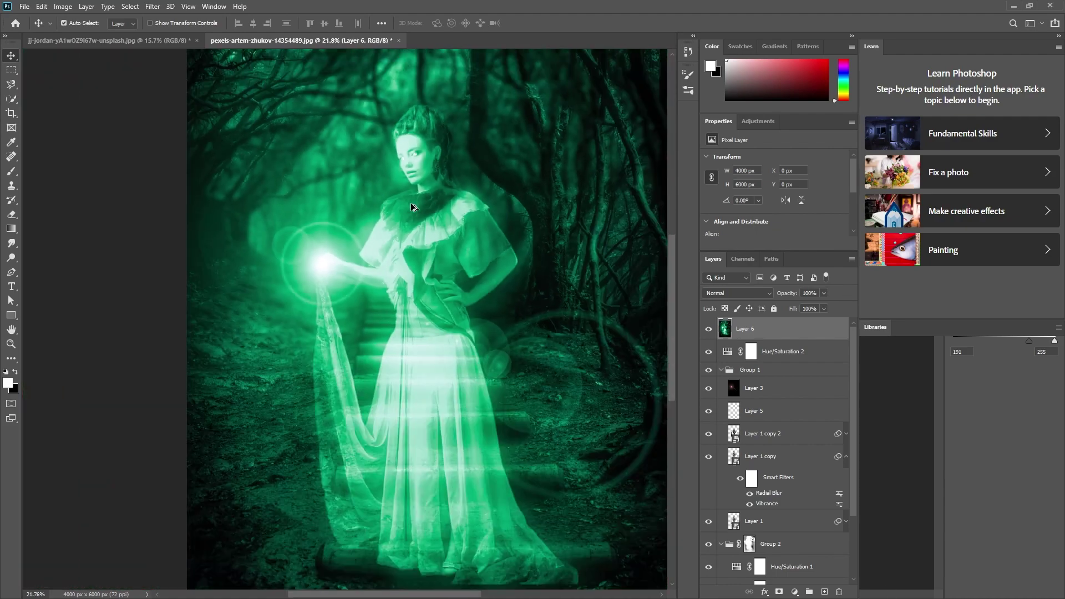
{"action": "scroll", "coordinate": [411, 207], "scroll_direction": "up", "scroll_amount": 2}
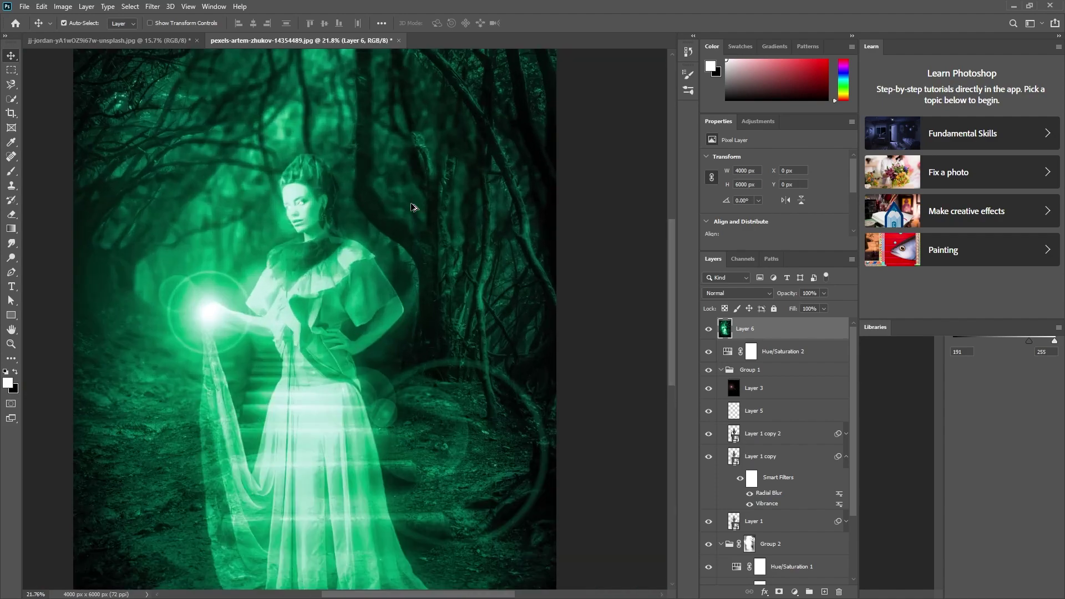
{"action": "scroll", "coordinate": [363, 213], "scroll_direction": "up", "scroll_amount": 3}
{"action": "scroll", "coordinate": [362, 218], "scroll_direction": "down", "scroll_amount": 1}
{"action": "scroll", "coordinate": [360, 217], "scroll_direction": "down", "scroll_amount": 3}
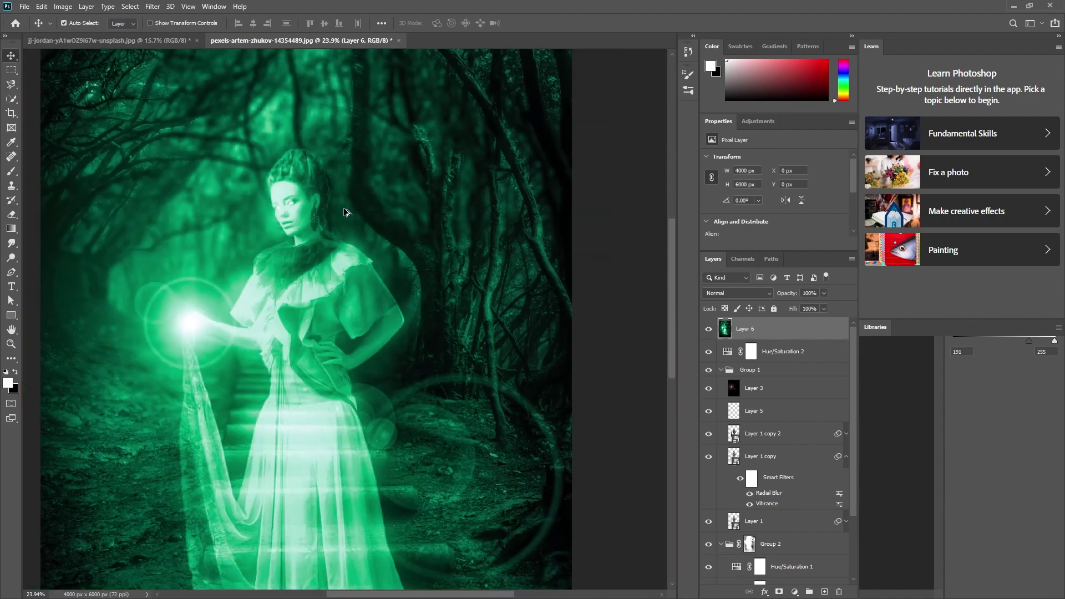
{"action": "scroll", "coordinate": [350, 214], "scroll_direction": "down", "scroll_amount": 2}
{"action": "scroll", "coordinate": [336, 178], "scroll_direction": "up", "scroll_amount": 1}
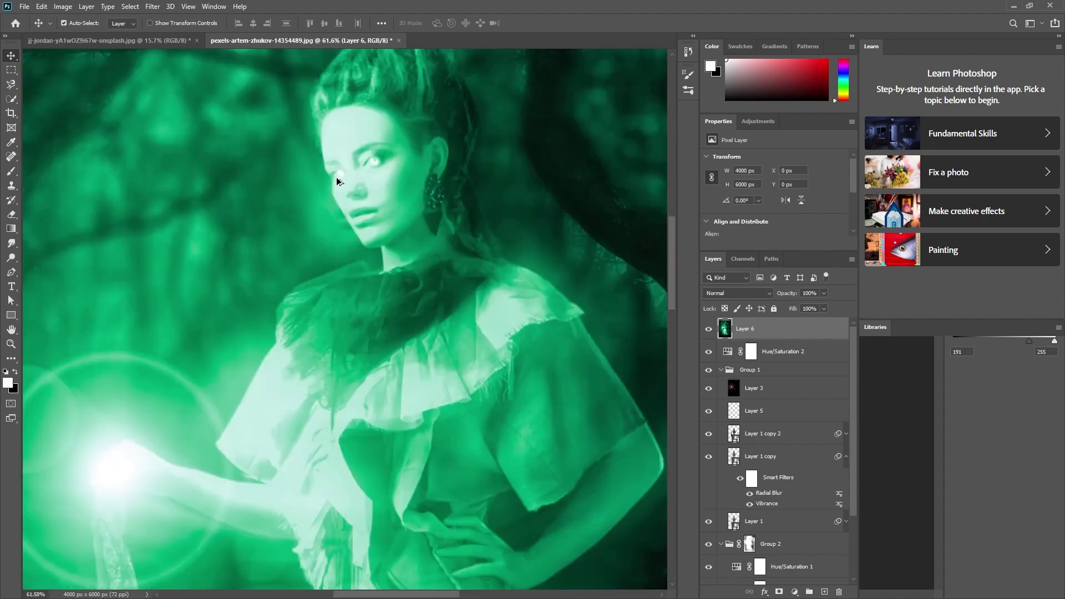
{"action": "scroll", "coordinate": [337, 178], "scroll_direction": "down", "scroll_amount": 3}
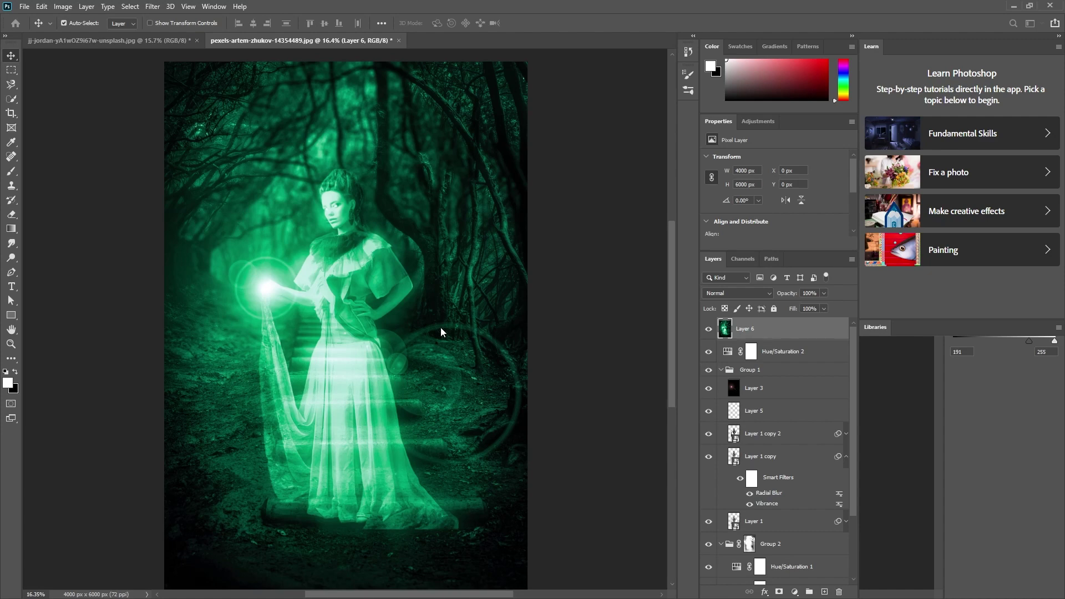
Step: Flatten the image briefly, then undo to restore the full layer stack
{"action": "key", "text": "ctrl+shift+e"}
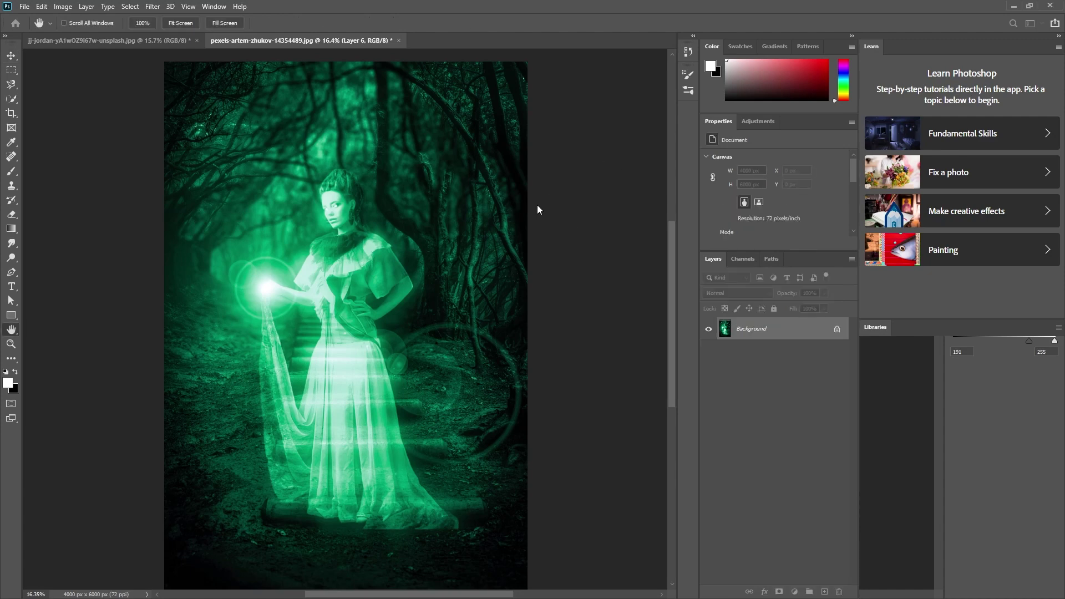
{"action": "key", "text": "v"}
{"action": "key", "text": "ctrl+z"}
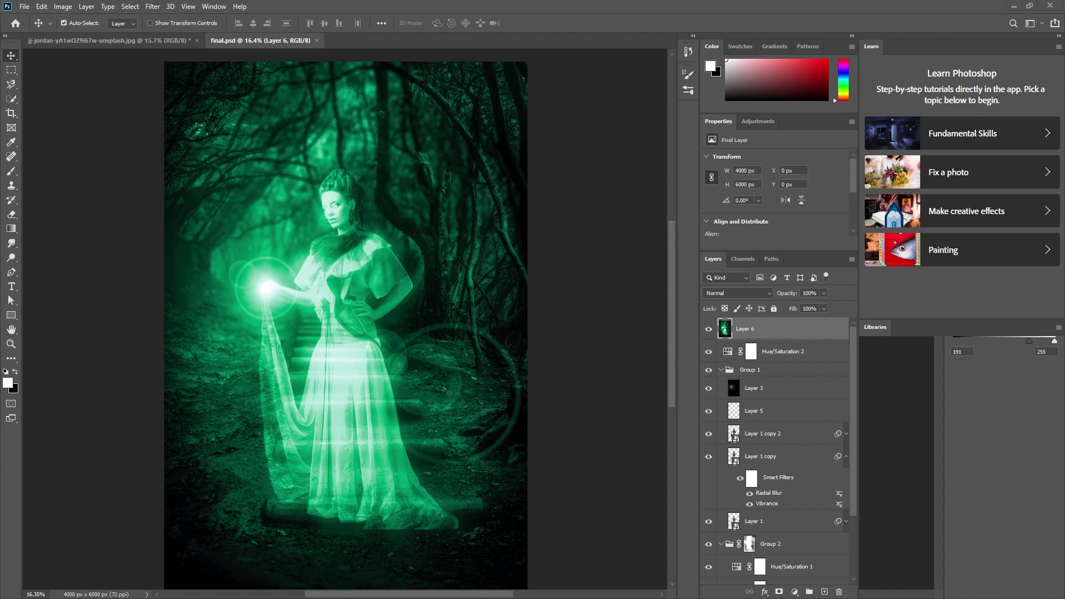
{"action": "scroll", "coordinate": [450, 221], "scroll_direction": "down", "scroll_amount": 2}
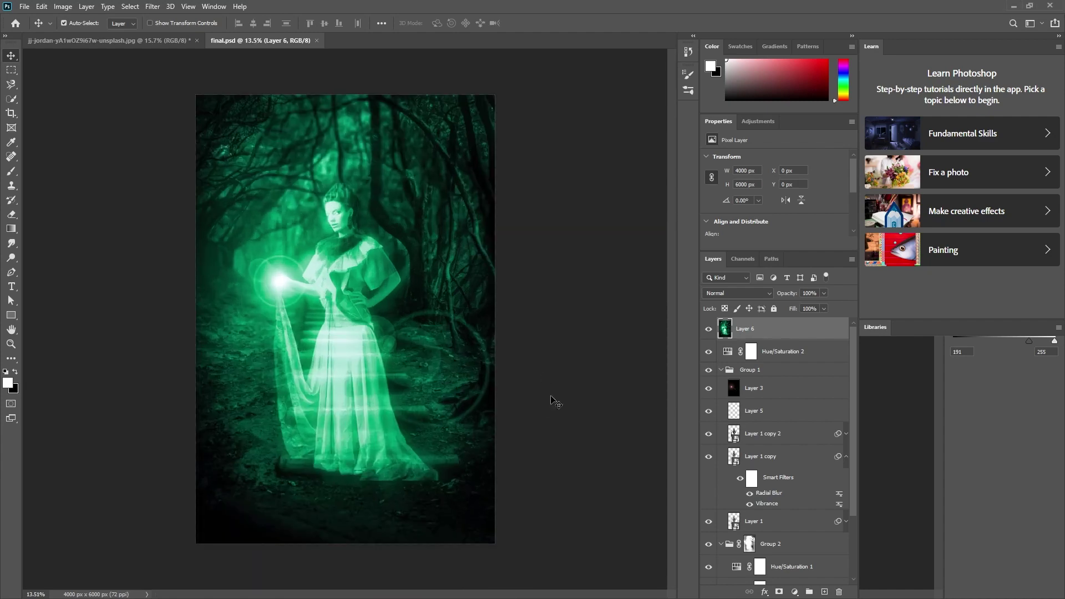